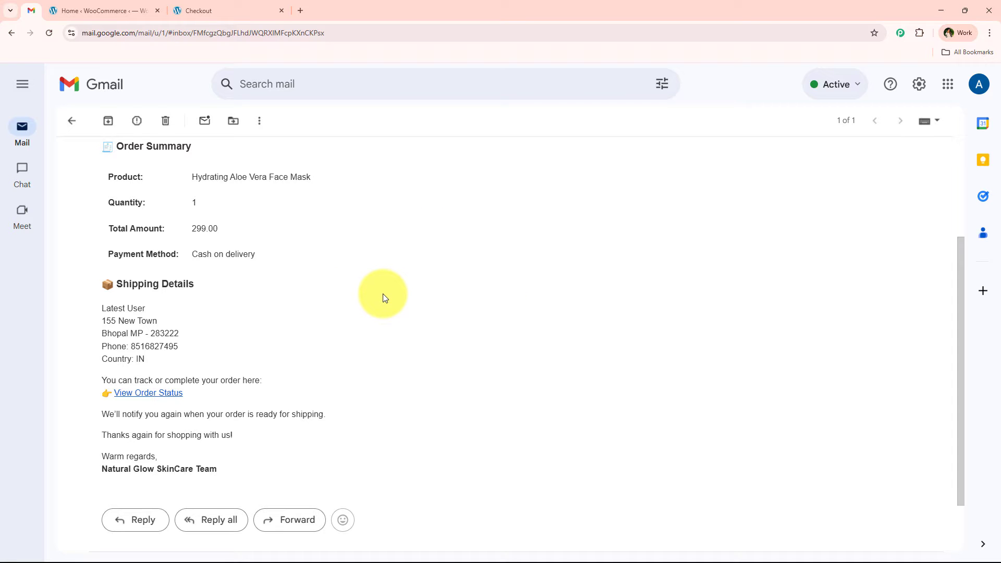
Review the order confirmation email for the Hydrating Aloe Vera Face Mask, including its order summary and shipping details.
scroll(401, 230, "up", 3)
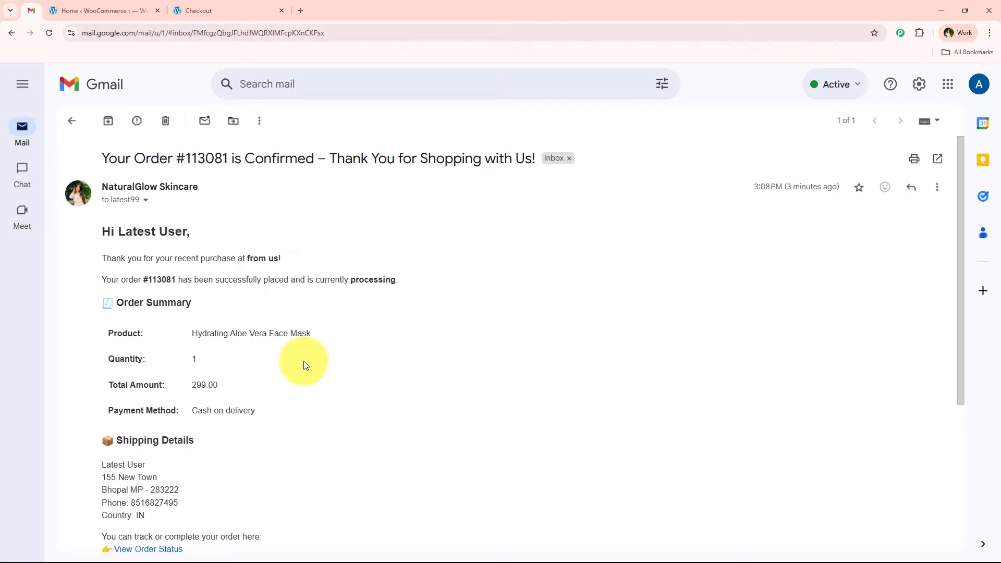
scroll(304, 360, "down", 1)
scroll(298, 362, "up", 1)
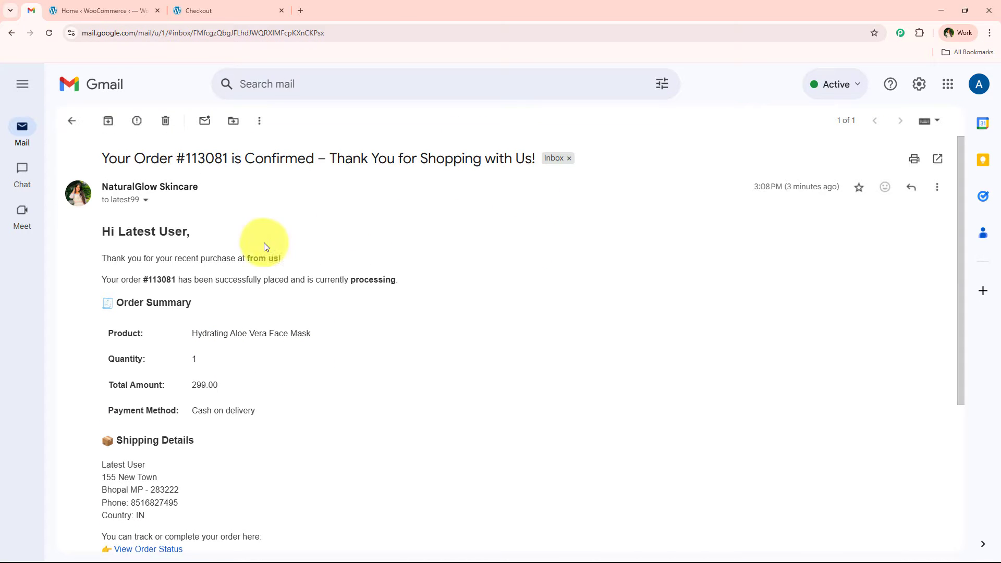
Switch to the store checkout page and place the order for one NaturalGlow Face Toner with cash on delivery.
left_click(258, 9)
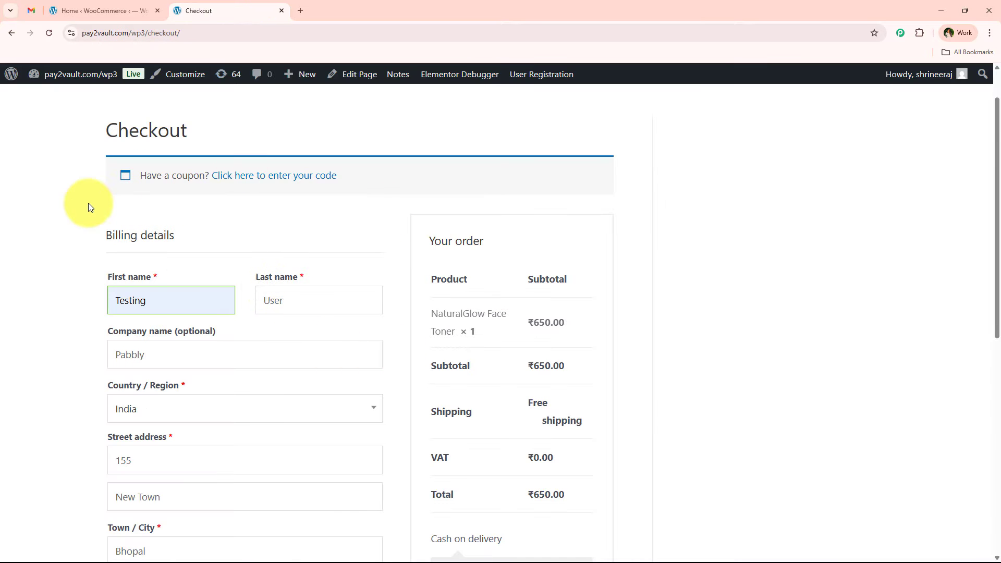
scroll(86, 170, "down", 3)
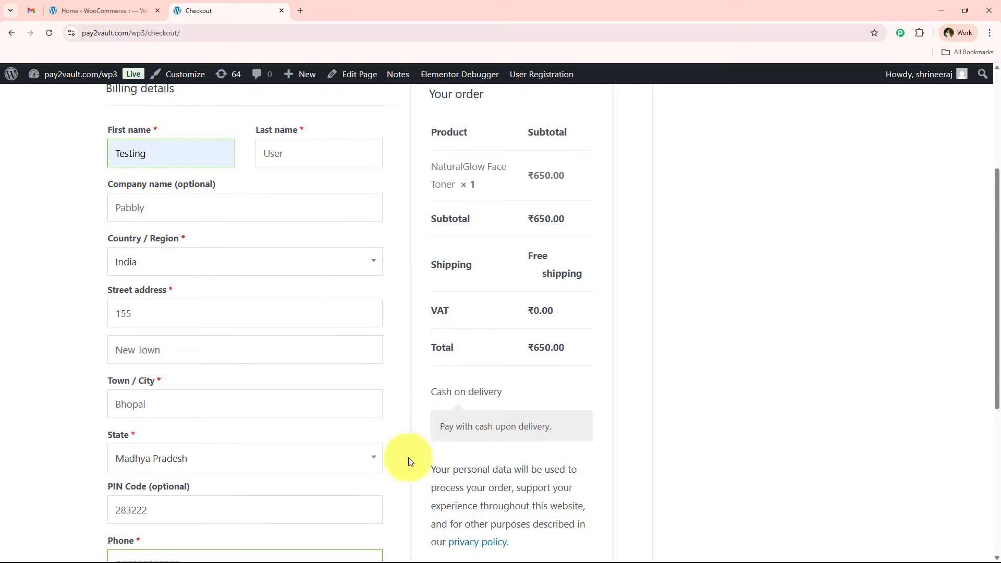
scroll(350, 329, "down", 4)
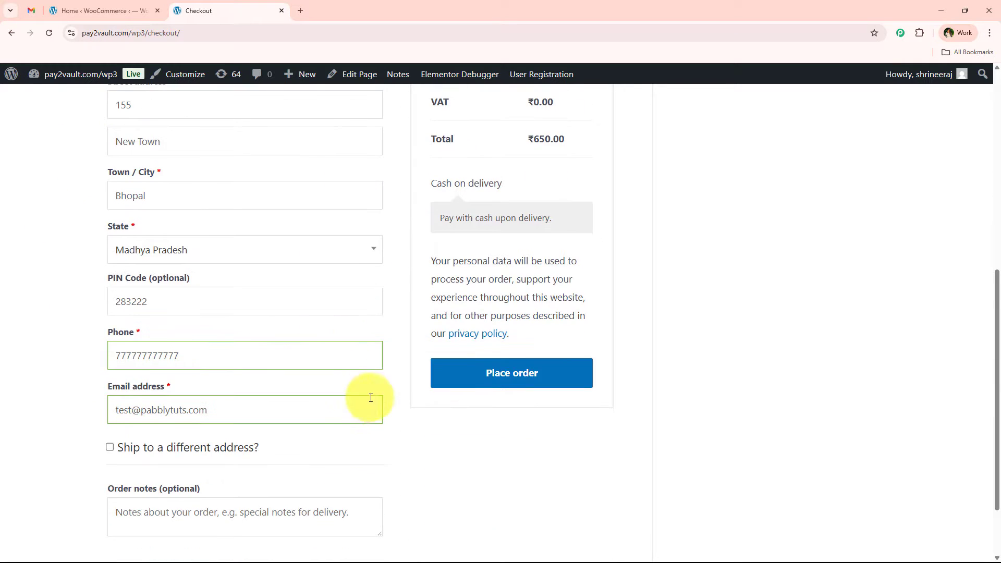
left_click(510, 377)
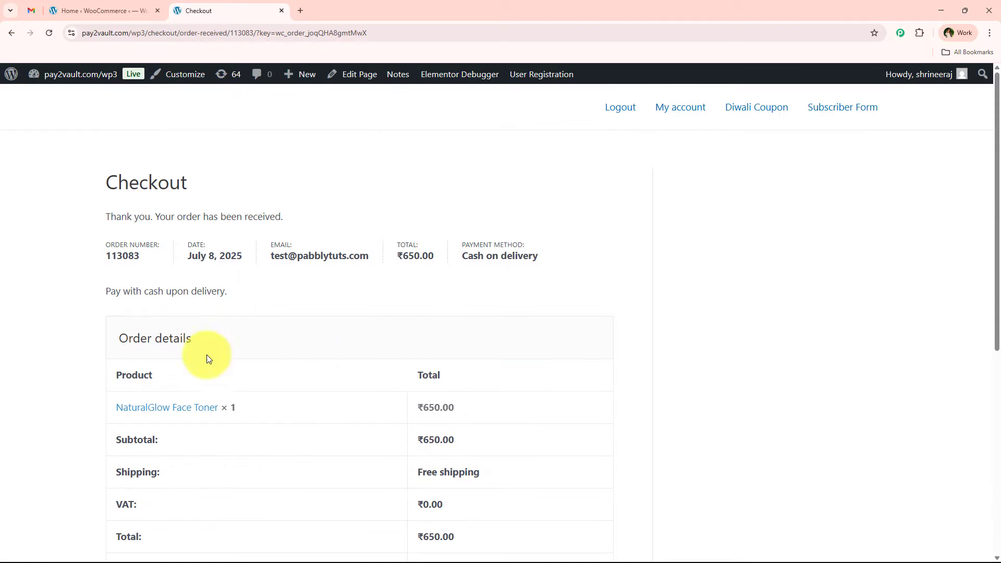
Examine the order received page: the thank-you message, order details, billing and shipping addresses, and order number.
left_click_drag(99, 222, 324, 221)
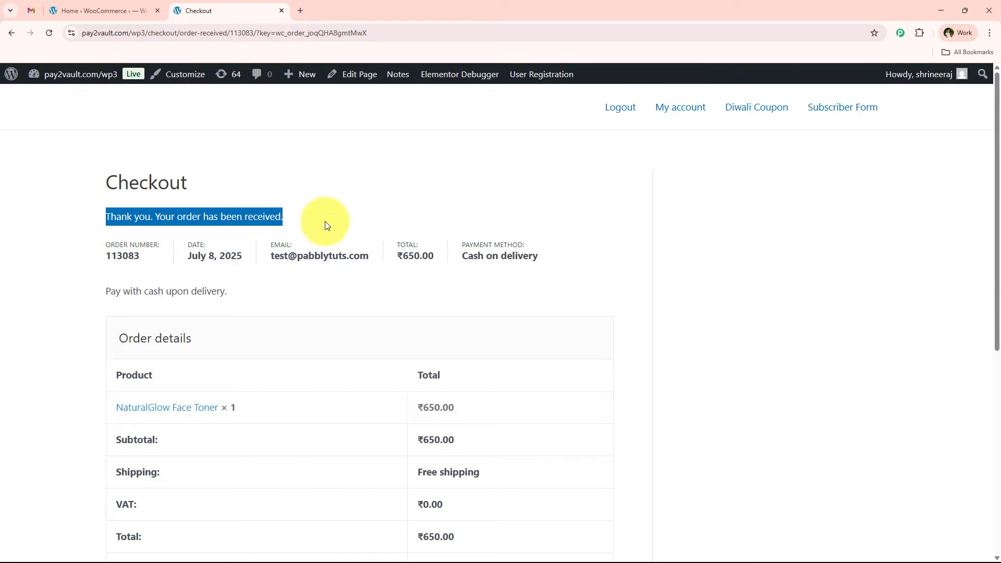
left_click(324, 217)
scroll(428, 199, "down", 3)
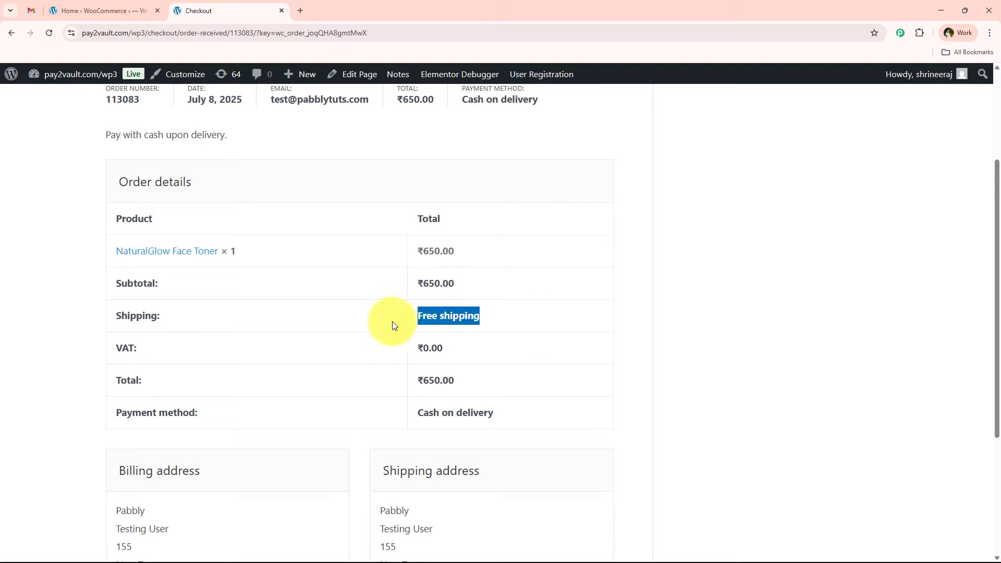
scroll(368, 355, "down", 2)
scroll(368, 357, "down", 1)
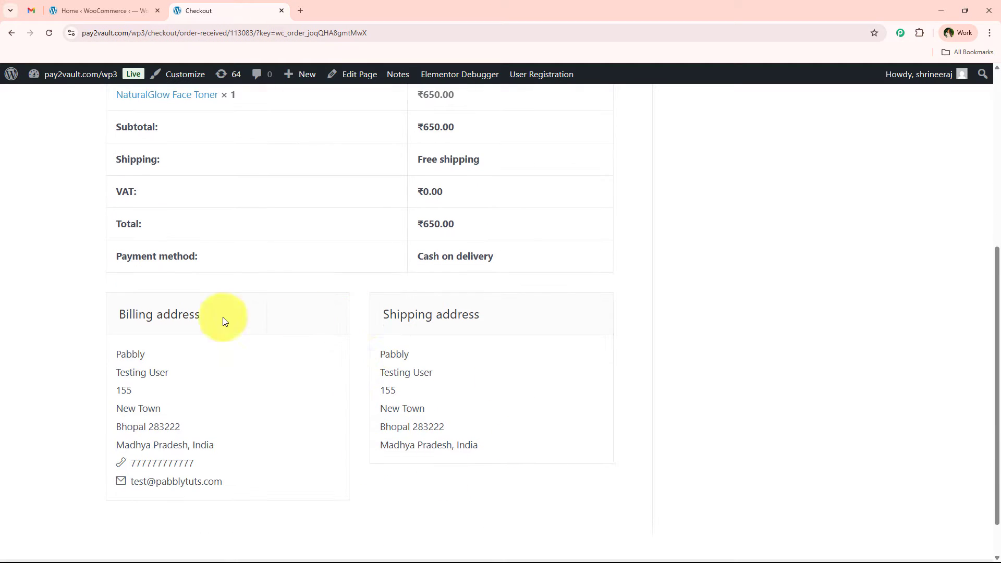
left_click_drag(109, 313, 301, 321)
left_click_drag(556, 308, 365, 315)
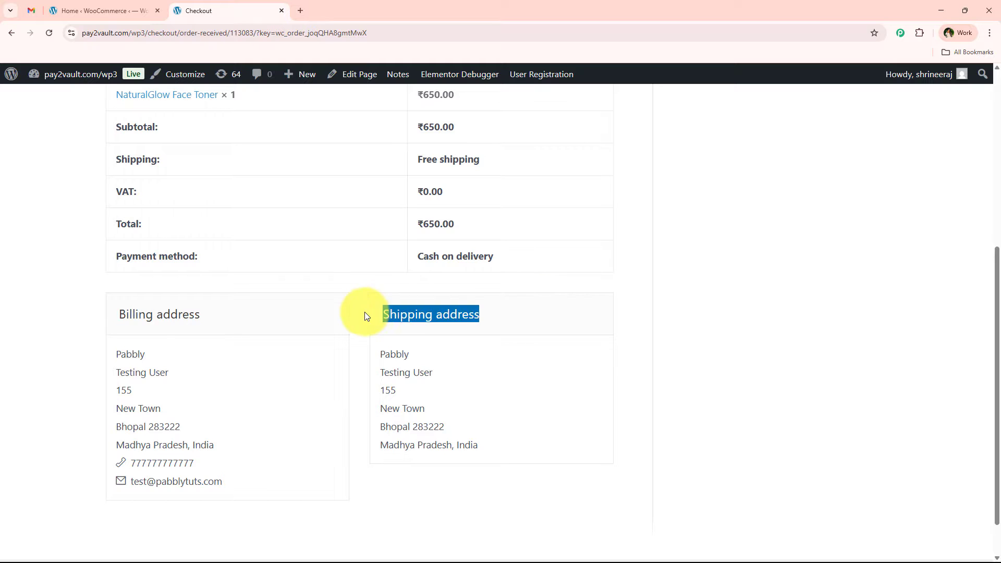
left_click(358, 396)
scroll(354, 400, "up", 5)
scroll(355, 400, "up", 1)
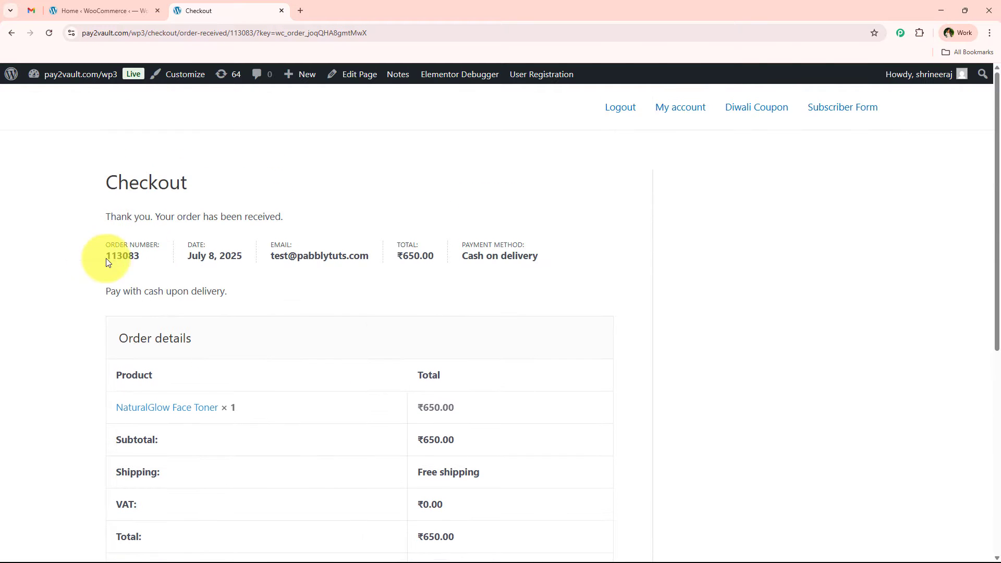
double_click(122, 255)
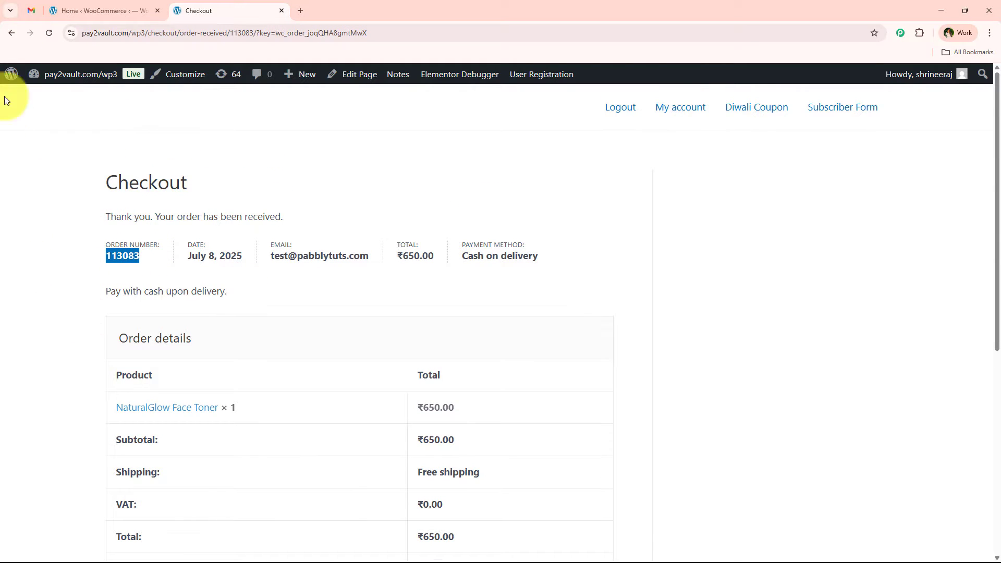
Switch to Gmail, refresh the inbox and open the newest order confirmation email from NaturalGlow Skincare.
left_click(32, 10)
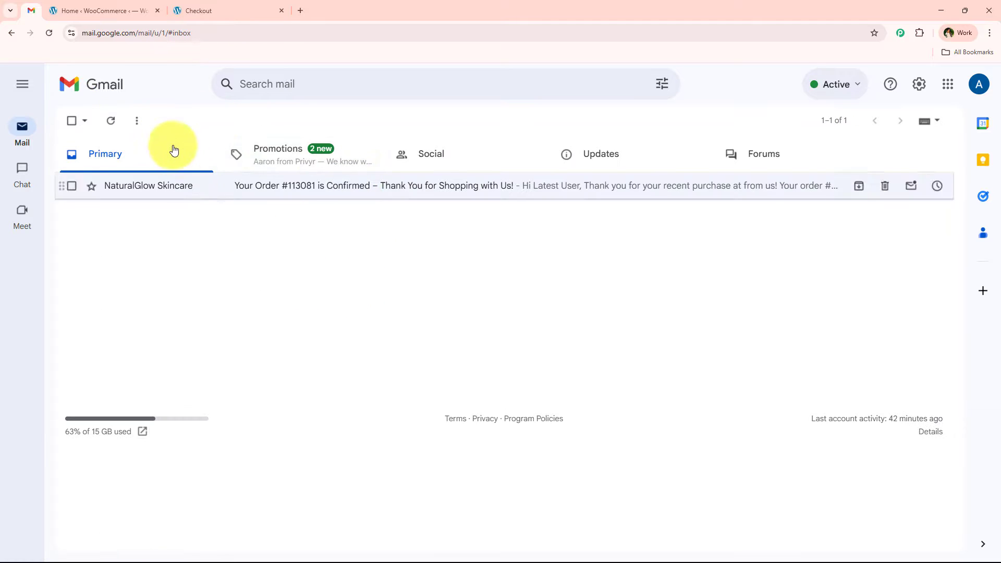
left_click(111, 122)
left_click(349, 196)
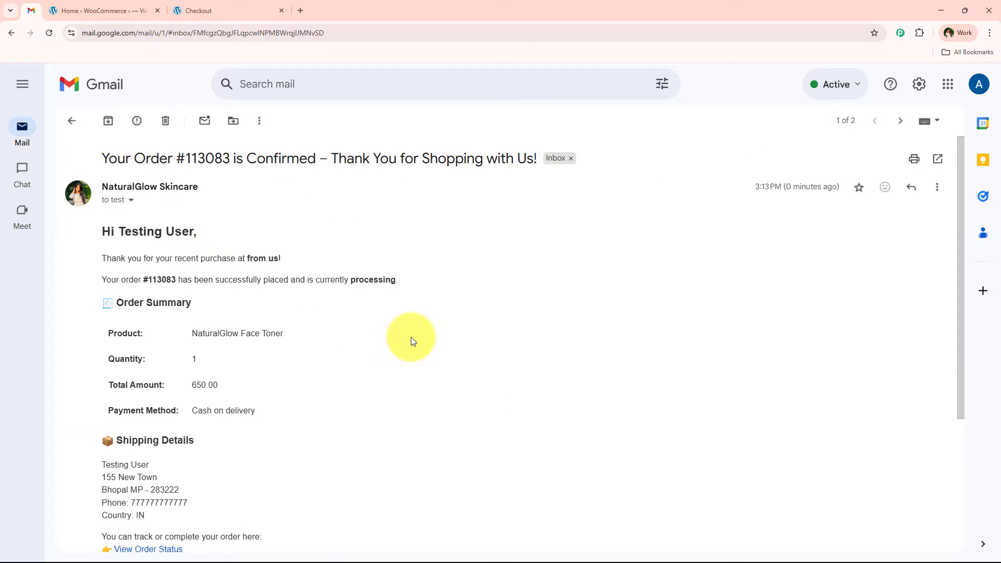
Check the greeting, thank-you line, order status, product, amount and payment method in the confirmation email.
left_click_drag(102, 231, 262, 227)
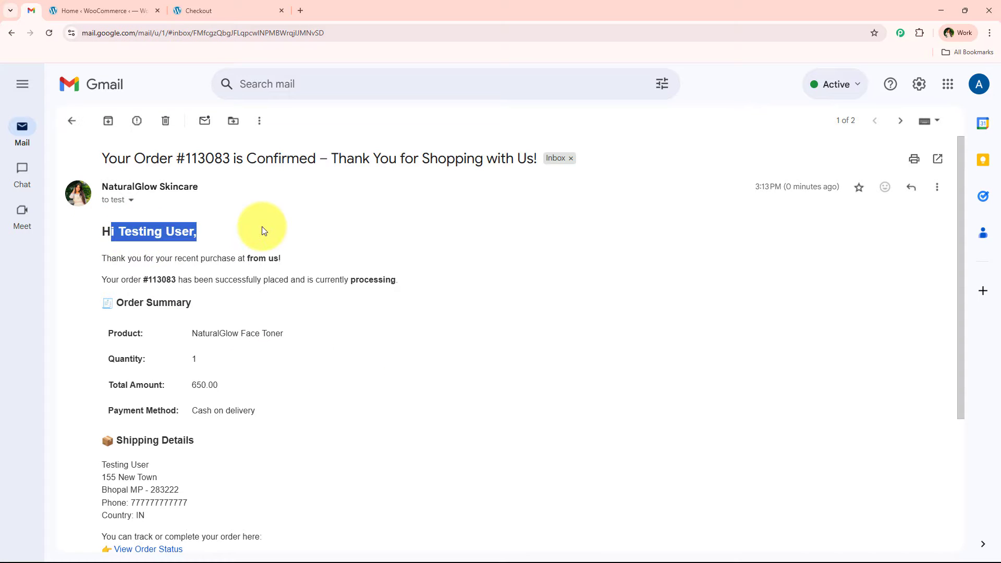
left_click(262, 226)
left_click_drag(82, 268, 287, 259)
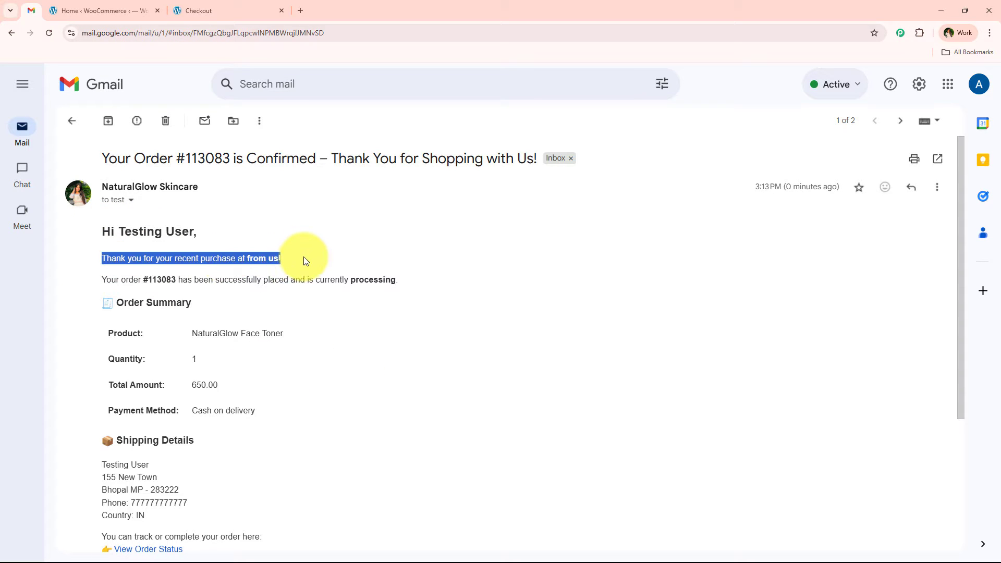
left_click_drag(102, 279, 262, 305)
left_click(181, 277)
scroll(236, 312, "down", 1)
left_click(178, 278)
left_click(237, 333)
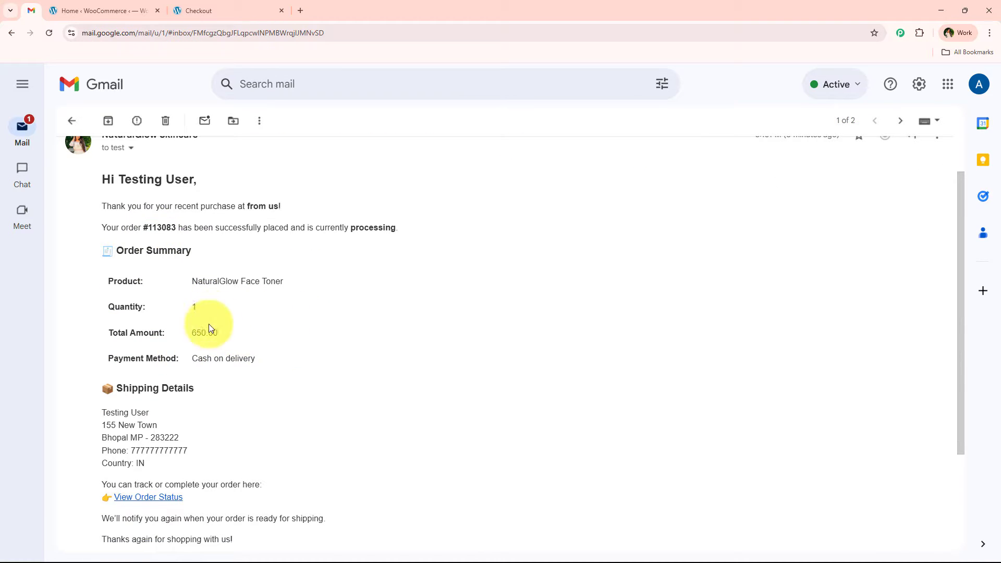
left_click_drag(191, 357, 257, 357)
left_click(257, 359)
Check the email's shipping details and order tracking link, and reread the whole message from greeting to sign-off.
scroll(194, 405, "down", 2)
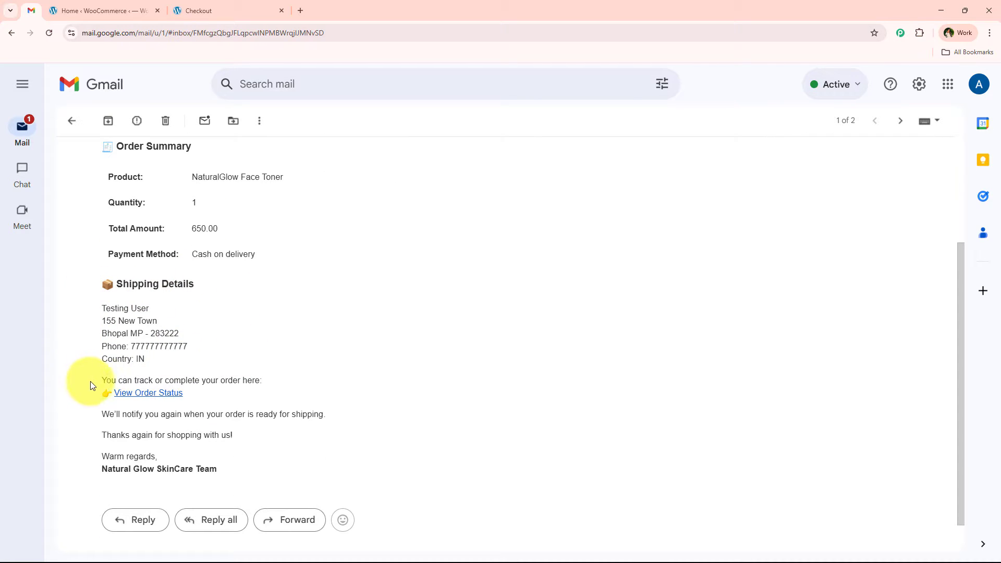
left_click_drag(90, 381, 272, 381)
left_click(272, 381)
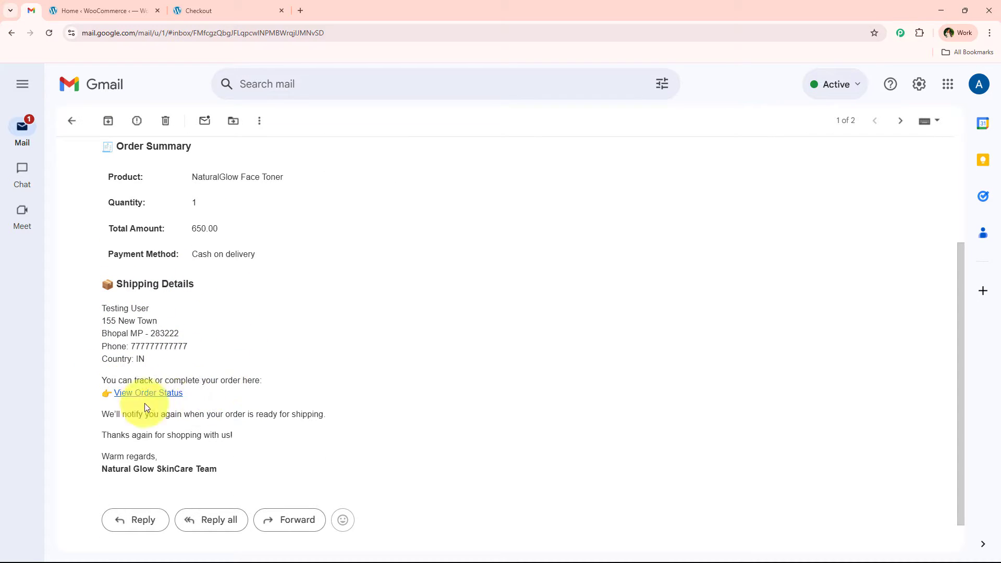
scroll(148, 399, "up", 3)
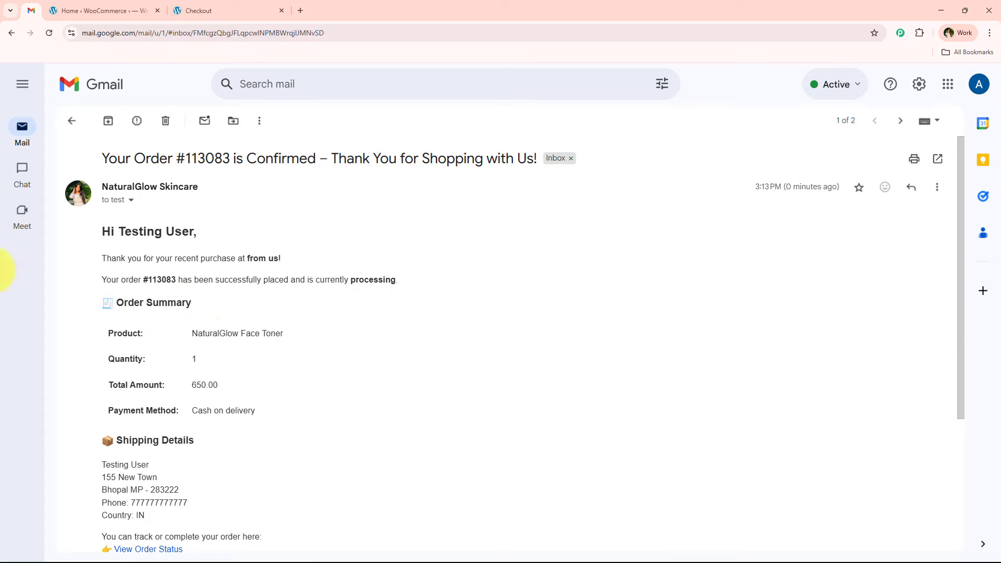
left_click_drag(105, 233, 300, 442)
left_click(297, 438)
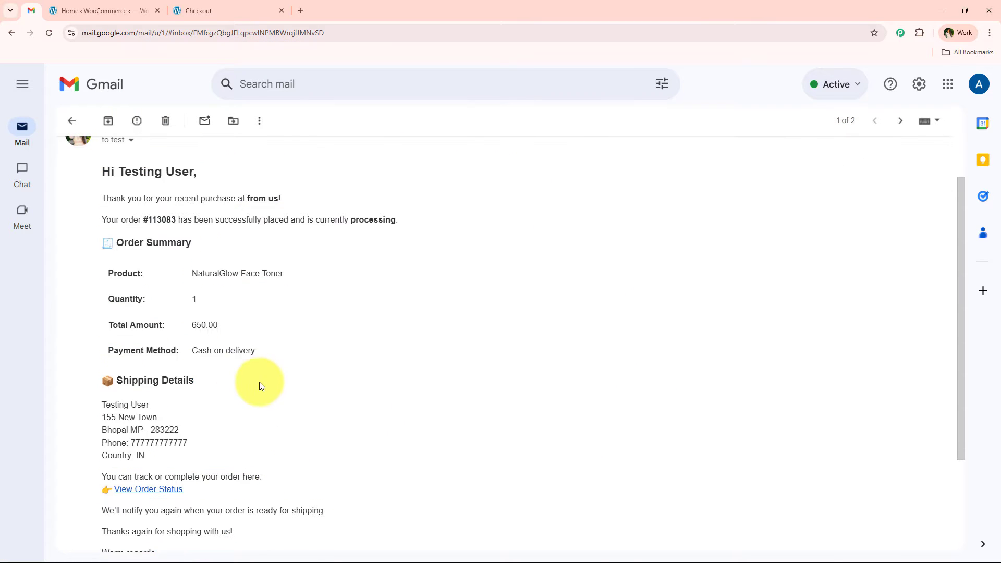
scroll(550, 402, "up", 2)
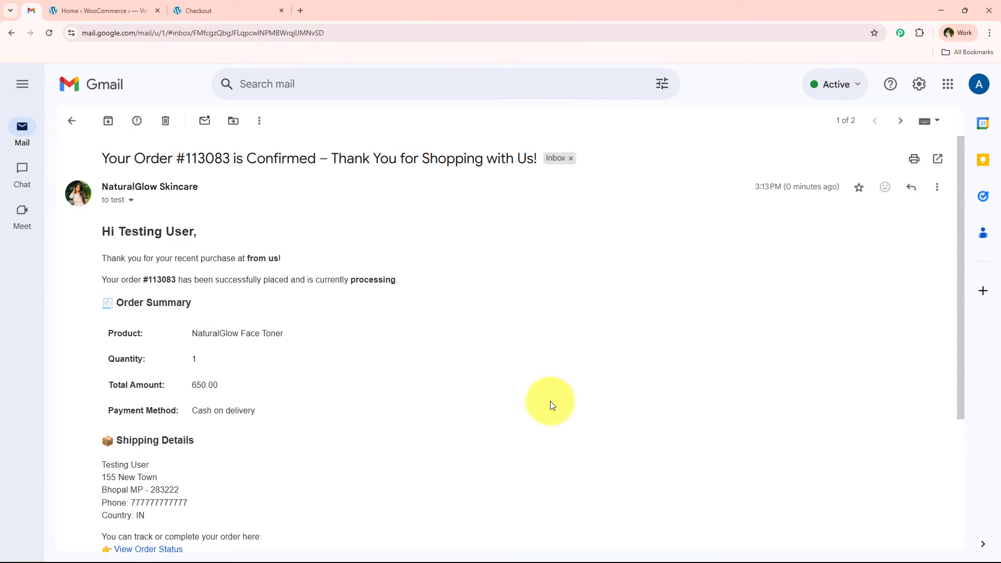
left_click(122, 6)
left_click(36, 4)
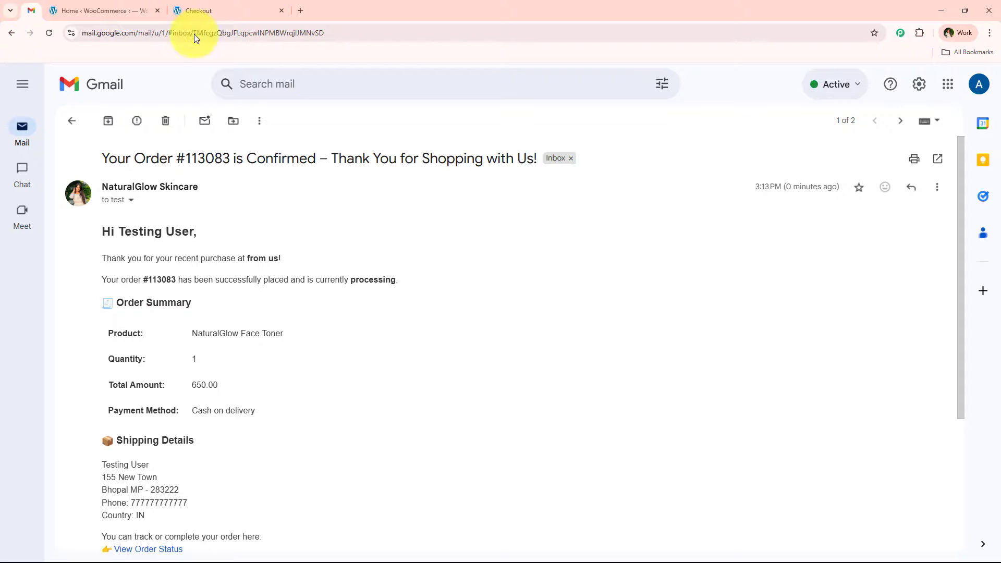
scroll(318, 409, "down", 3)
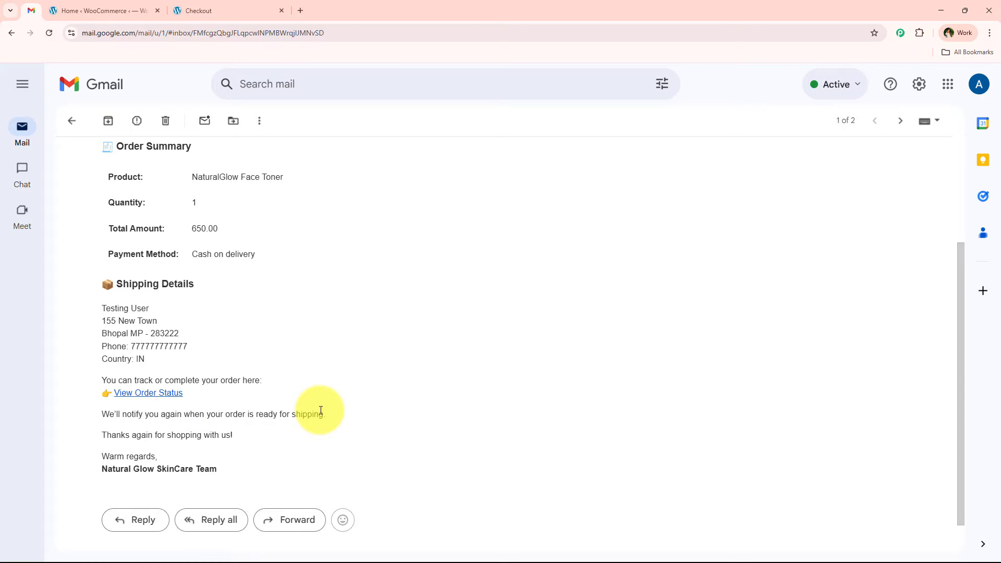
scroll(320, 409, "up", 3)
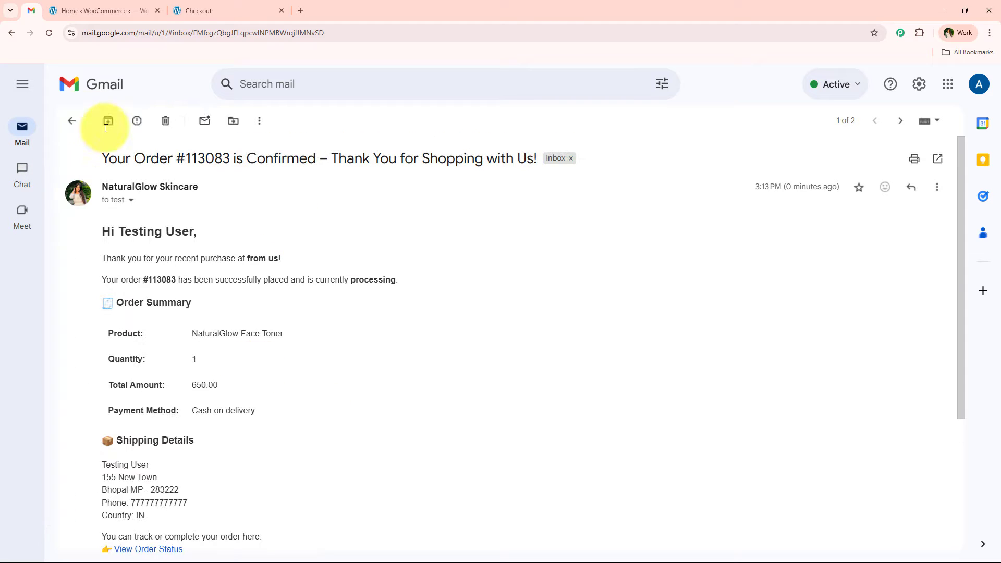
Return to the inbox and reopen the NaturalGlow Face Toner confirmation email to look through it once more.
left_click(71, 121)
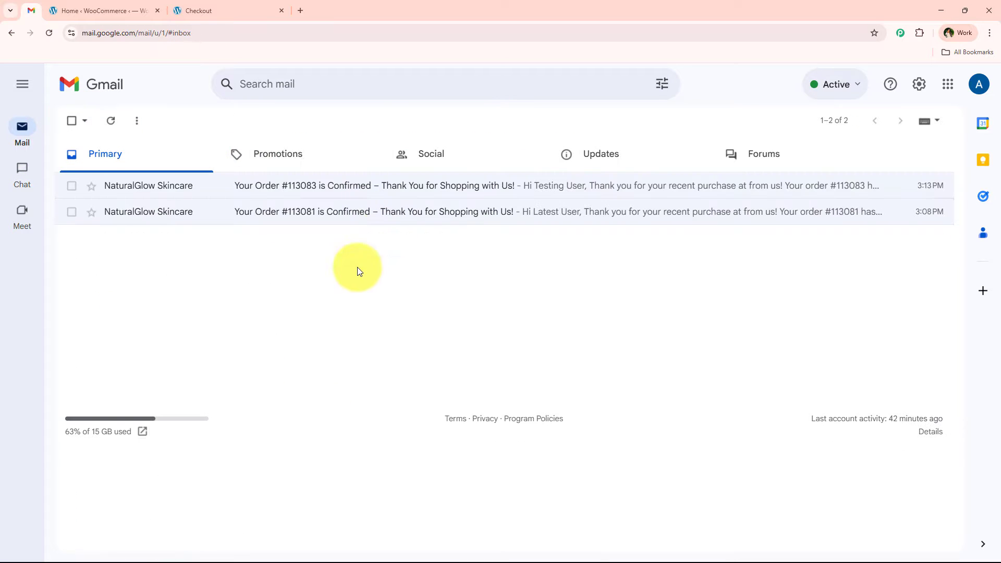
left_click(258, 197)
scroll(226, 333, "down", 5)
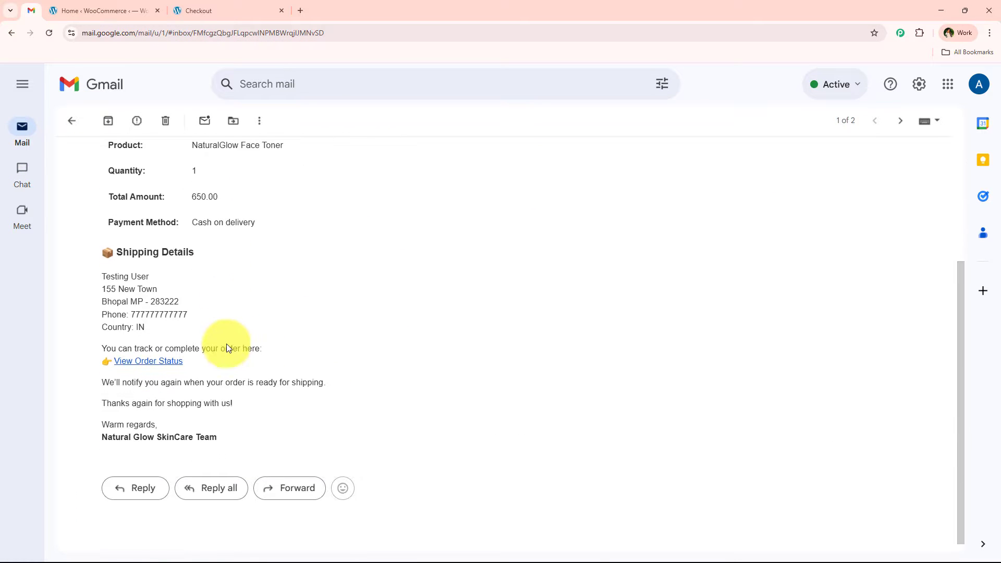
scroll(198, 347, "up", 5)
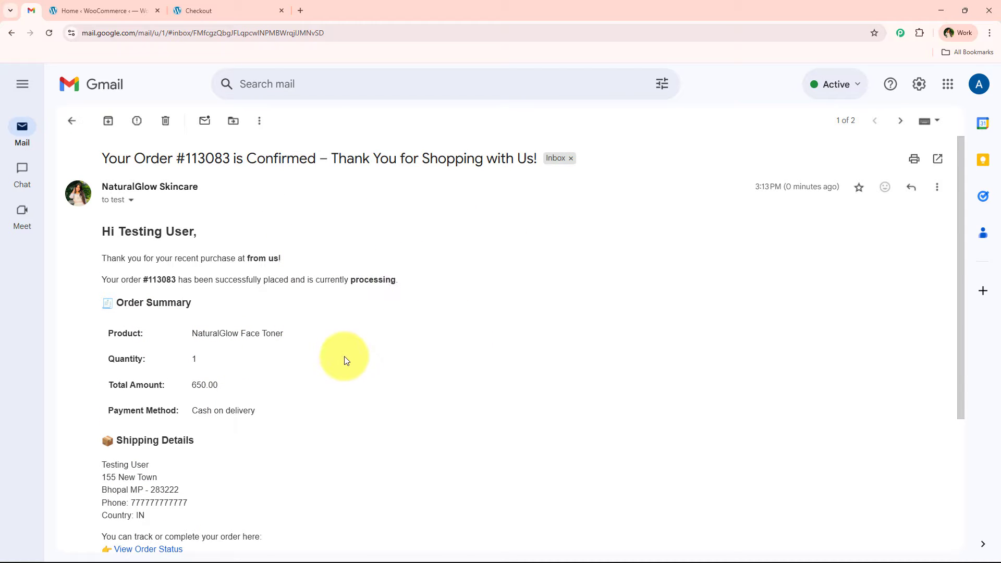
Open the Pabbly Connect website (pabbly.com/connect/inr/) in a new browser tab.
left_click(305, 7)
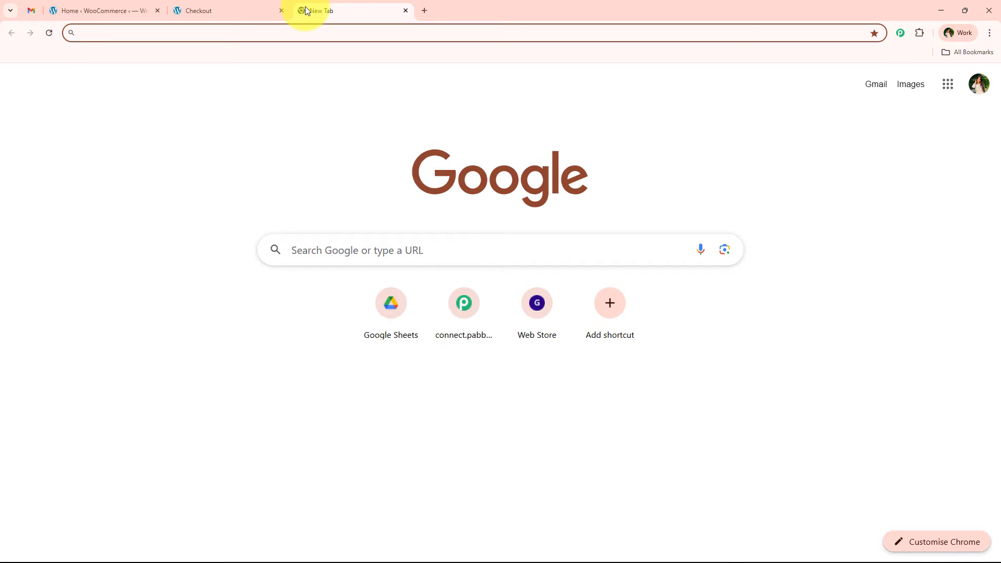
type("p")
key("Return")
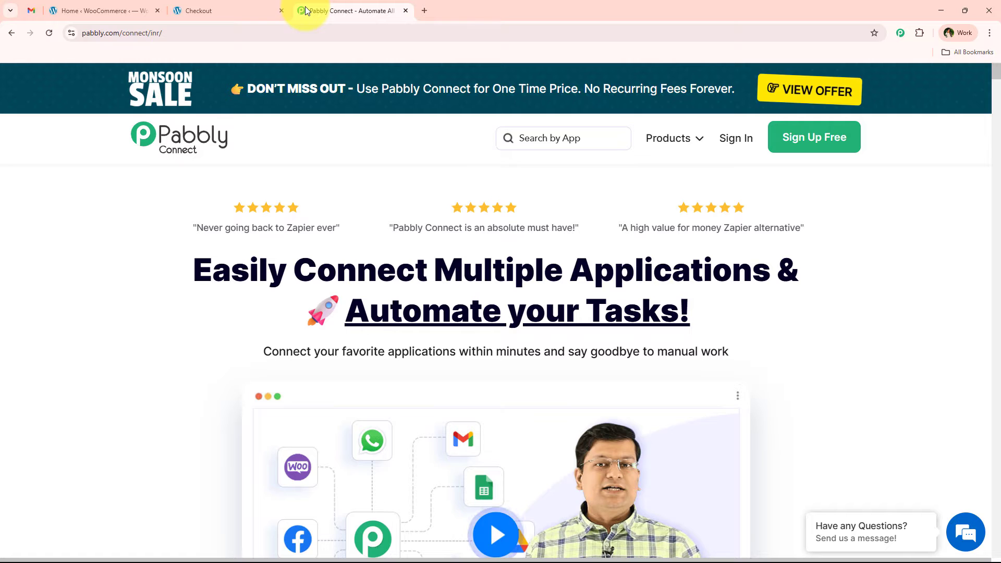
Look through the success stories and testimonials on the Pabbly community page, and return to the Pabbly Connect home page.
left_click(31, 12)
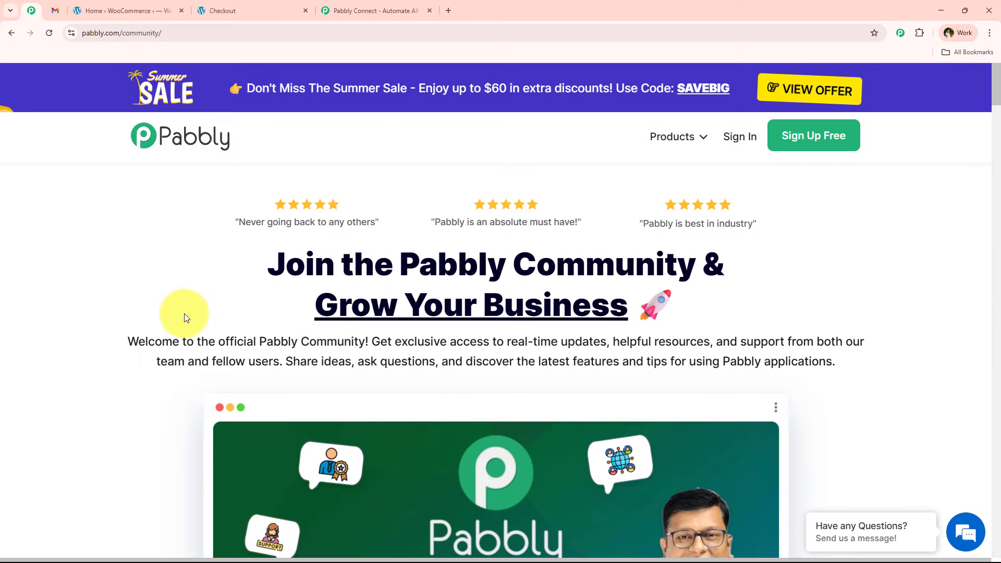
middle_click(148, 220)
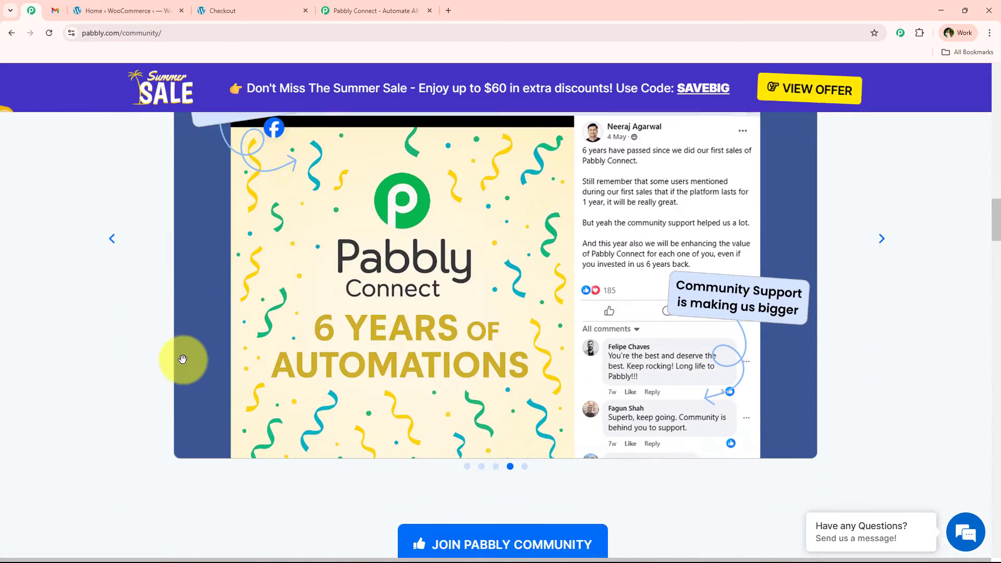
scroll(183, 359, "down", 20)
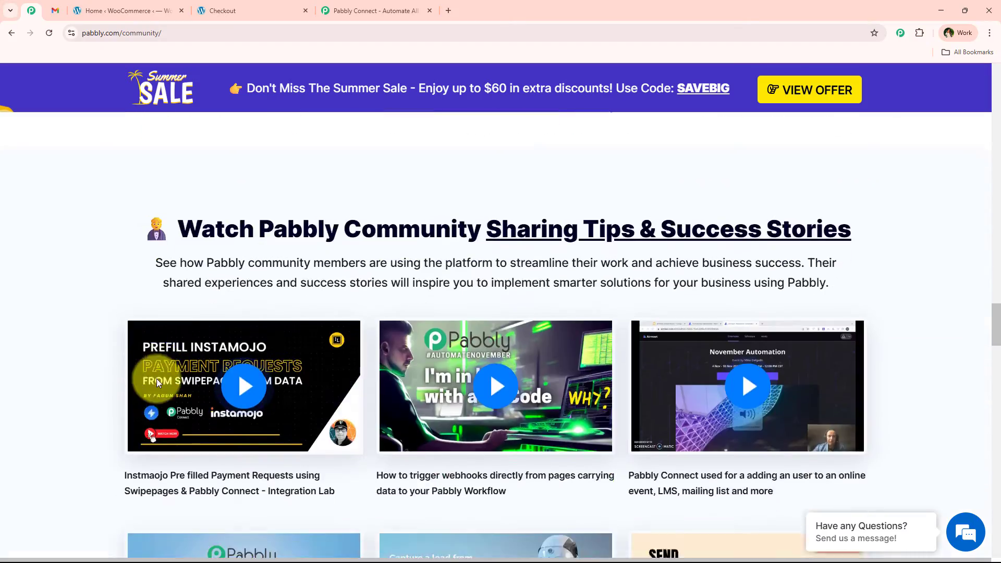
scroll(156, 378, "down", 18)
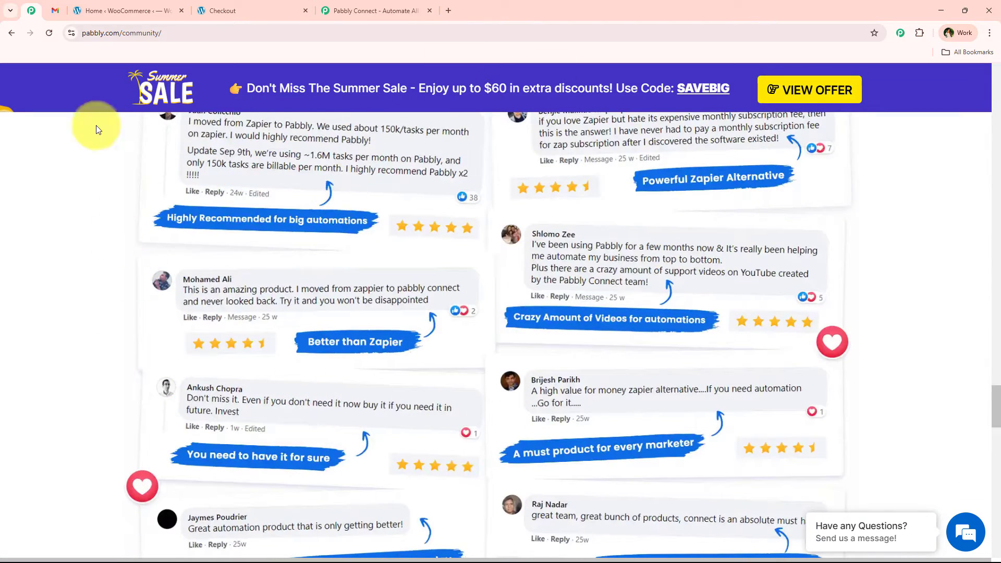
left_click(374, 7)
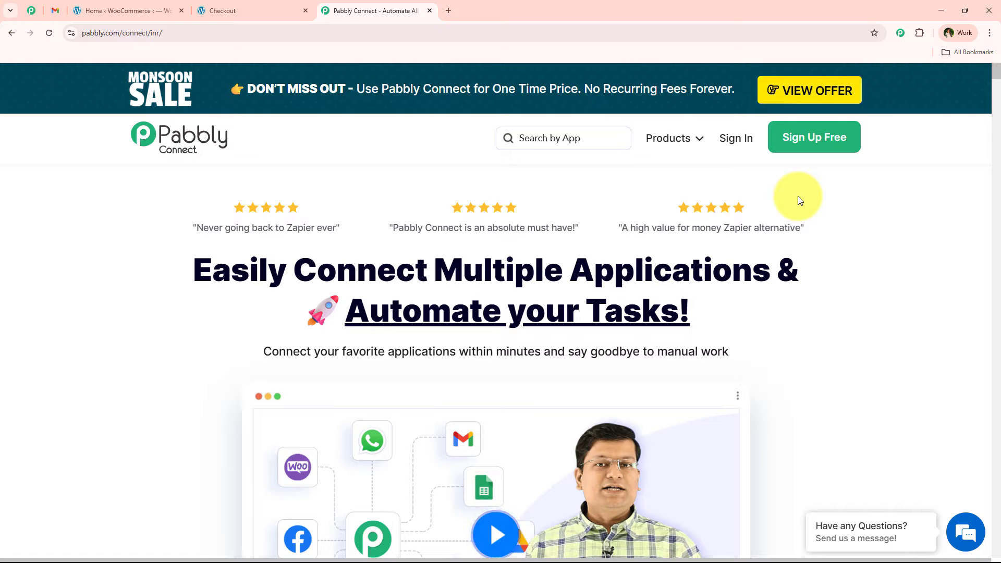
Sign in to the Pabbly account and open the Pabbly Connect dashboard from the list of Pabbly apps.
left_click(735, 143)
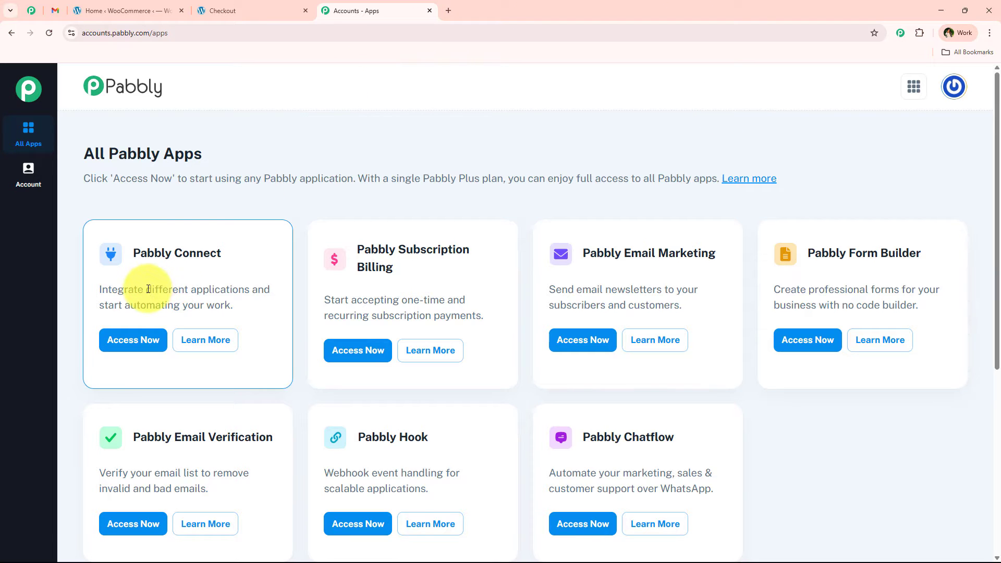
left_click_drag(148, 289, 250, 290)
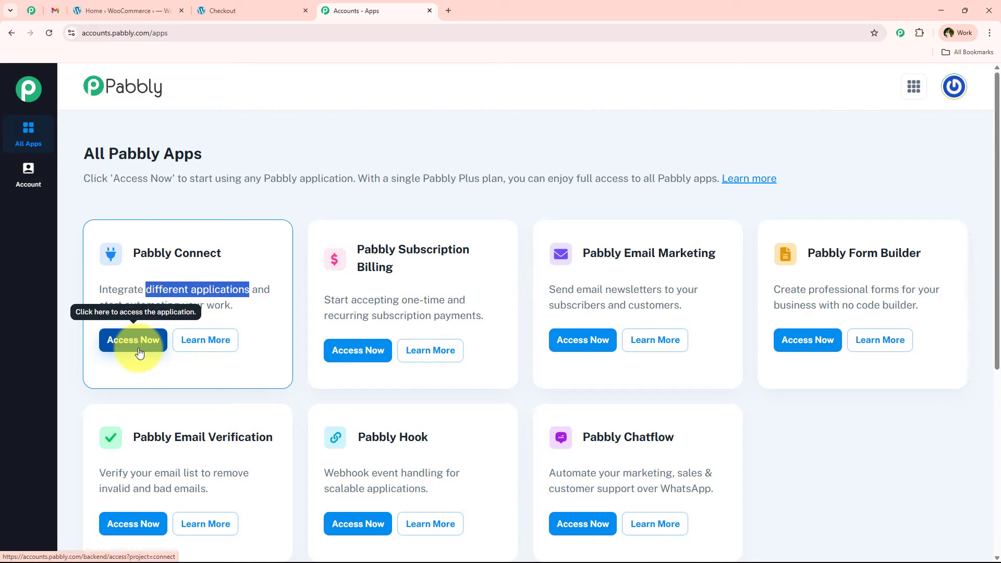
left_click(137, 344)
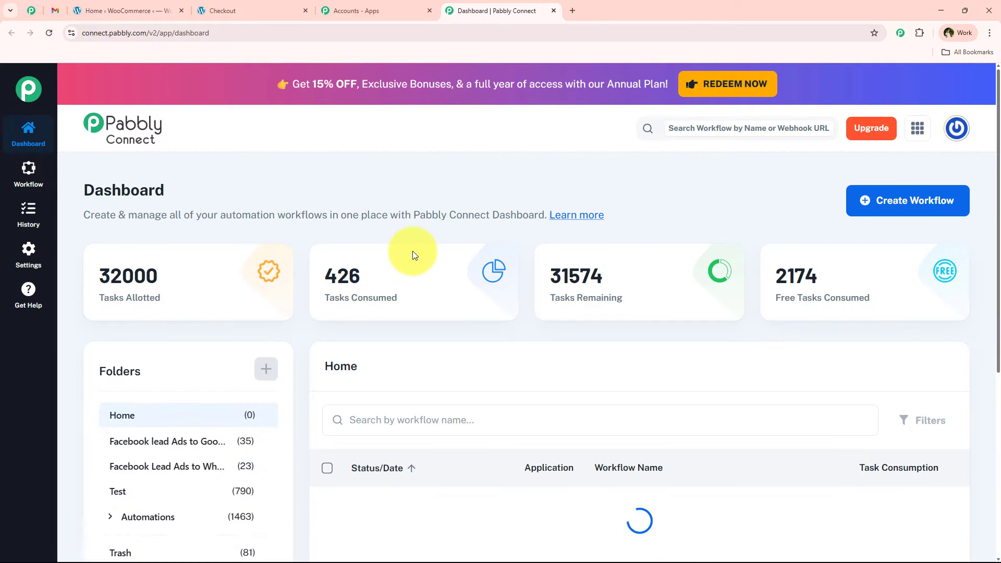
mouse_move(495, 250)
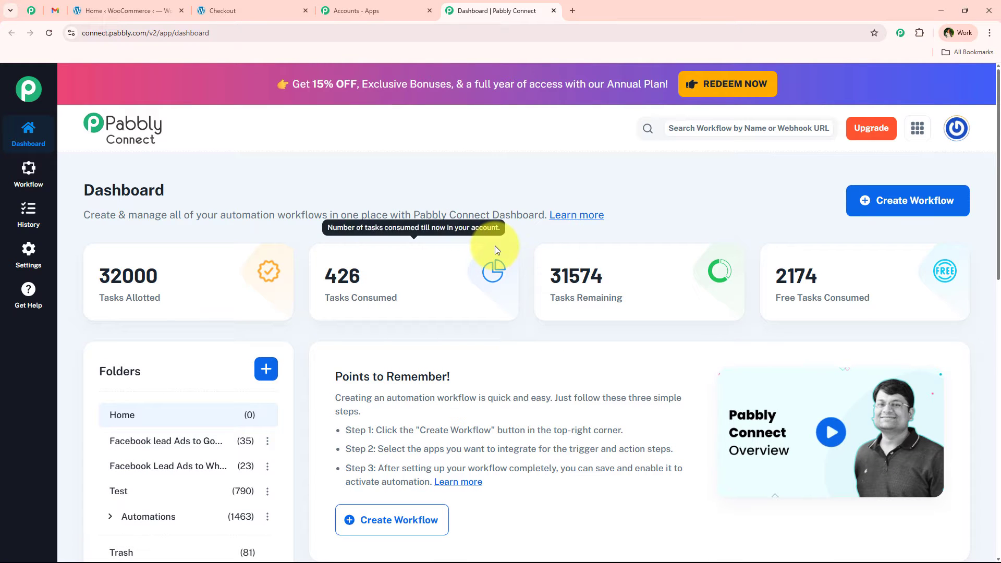
left_click(937, 217)
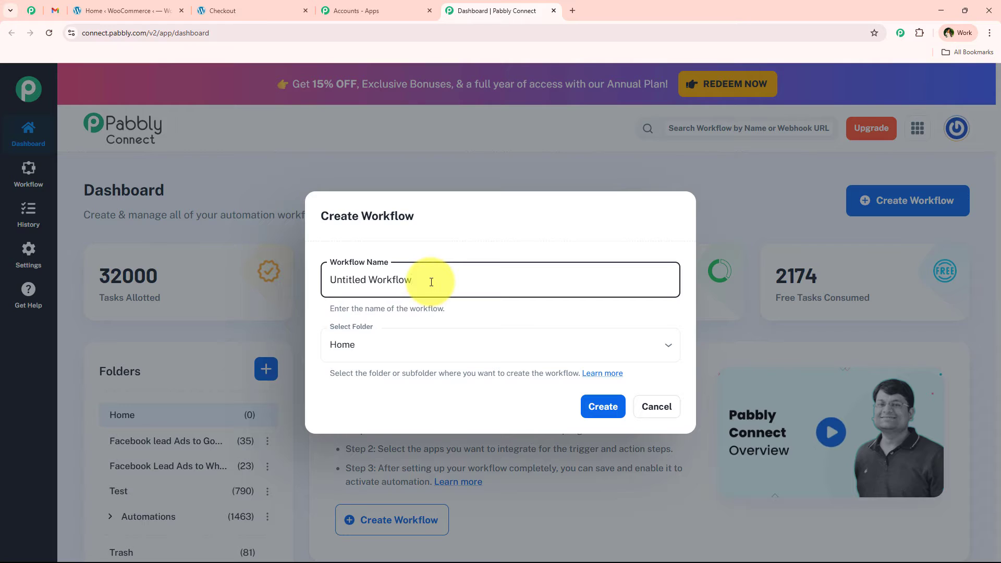
triple_click(431, 282)
left_click(538, 355)
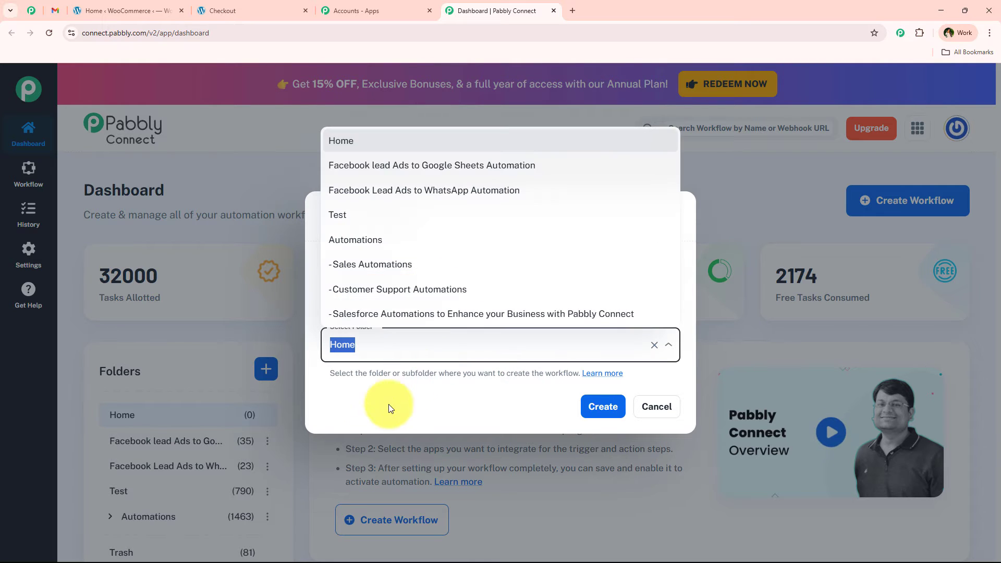
left_click(387, 424)
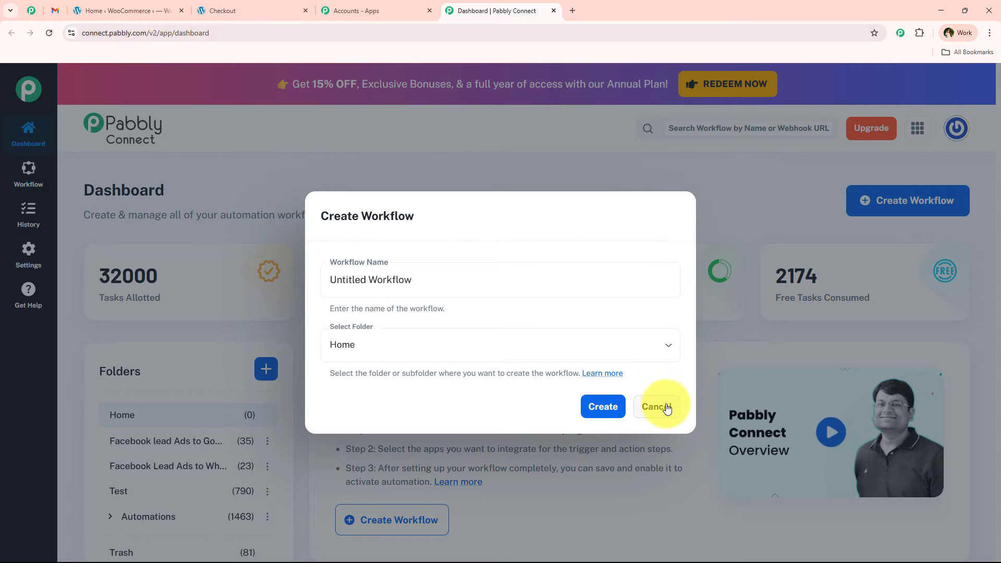
left_click(302, 402)
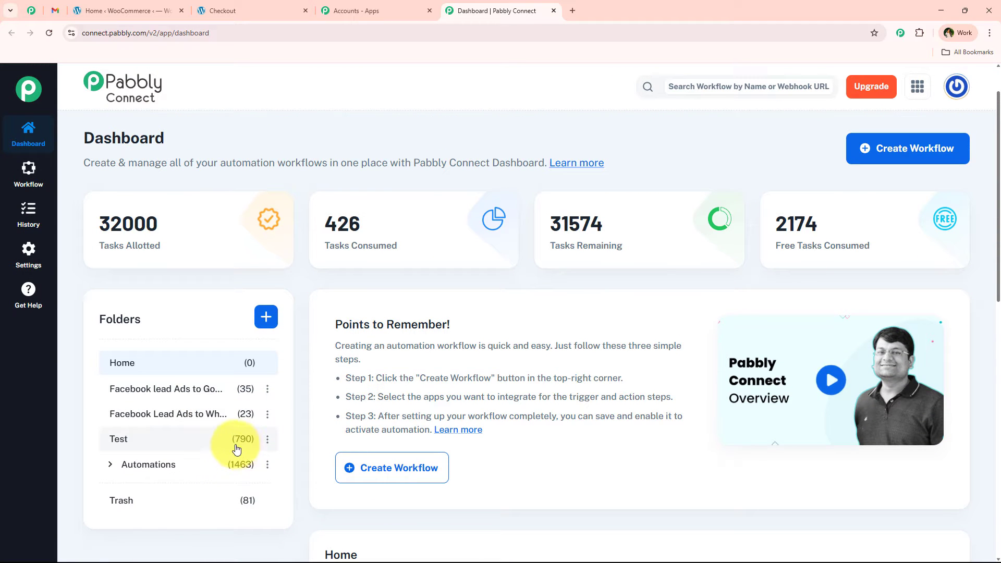
Expand the Automations folder to check its subfolders, and look at the options for creating a new folder without making one.
left_click(110, 465)
scroll(131, 412, "down", 1)
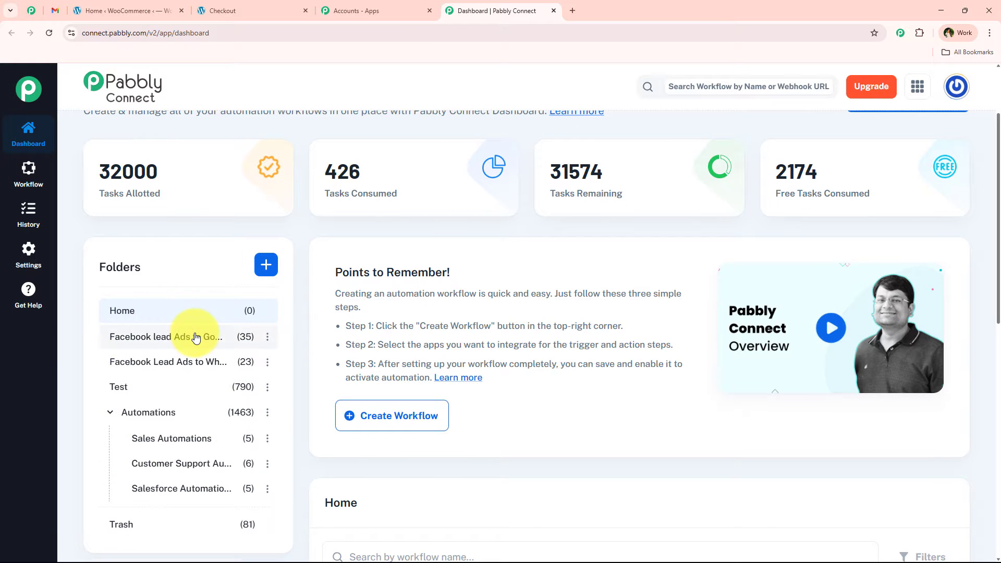
scroll(235, 323, "up", 2)
left_click(266, 369)
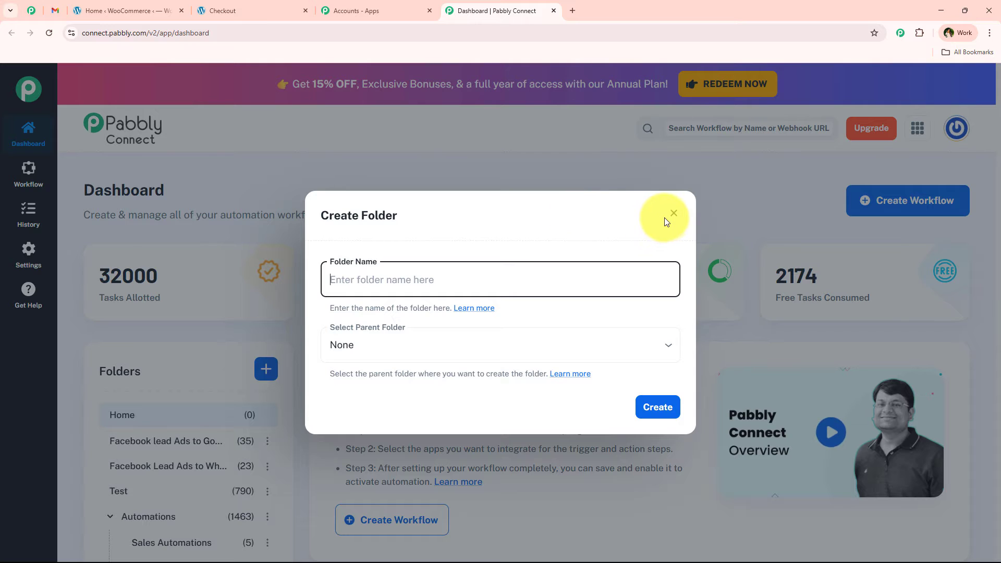
left_click(673, 214)
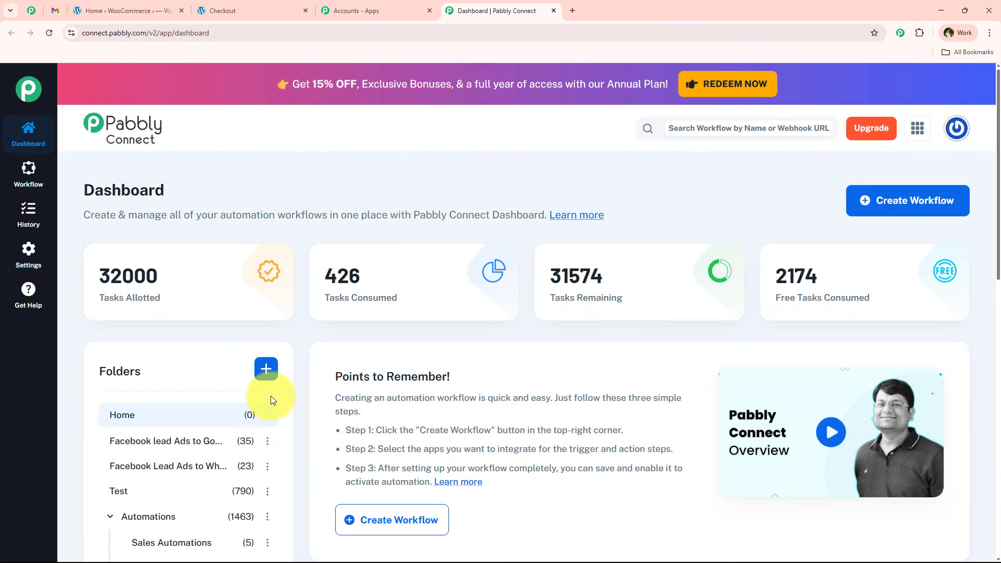
Create a workflow named "Send Order Confirmation Emails After WooCommerce Purchase Using Gmail" in the Automations folder.
left_click(920, 205)
left_click(325, 350)
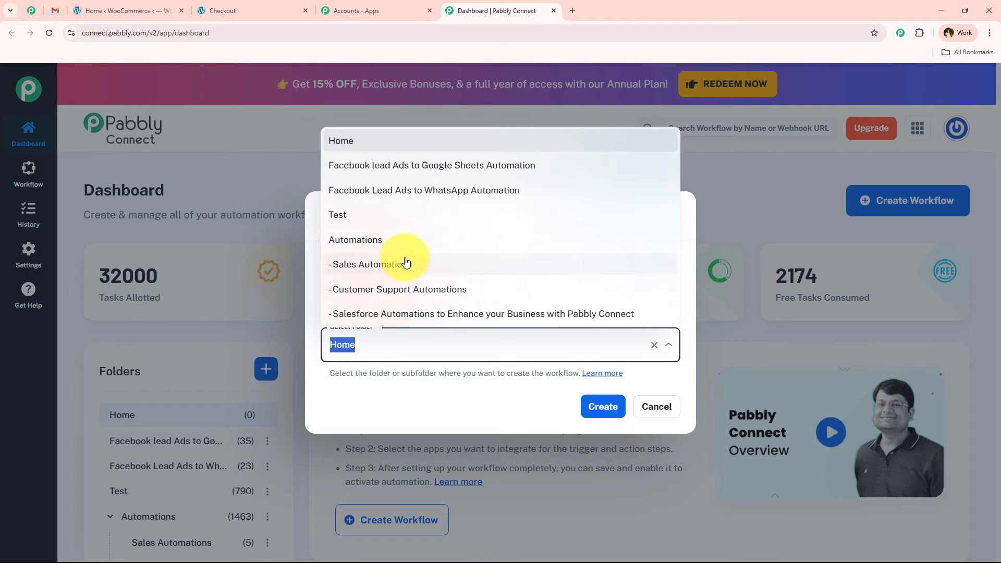
left_click(403, 240)
left_click(414, 276)
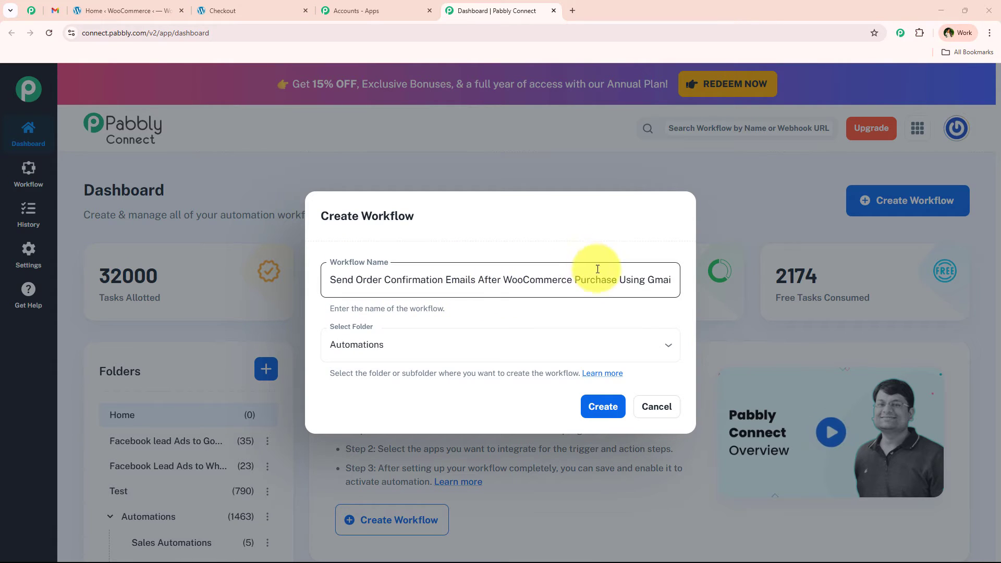
left_click_drag(616, 280, 693, 280)
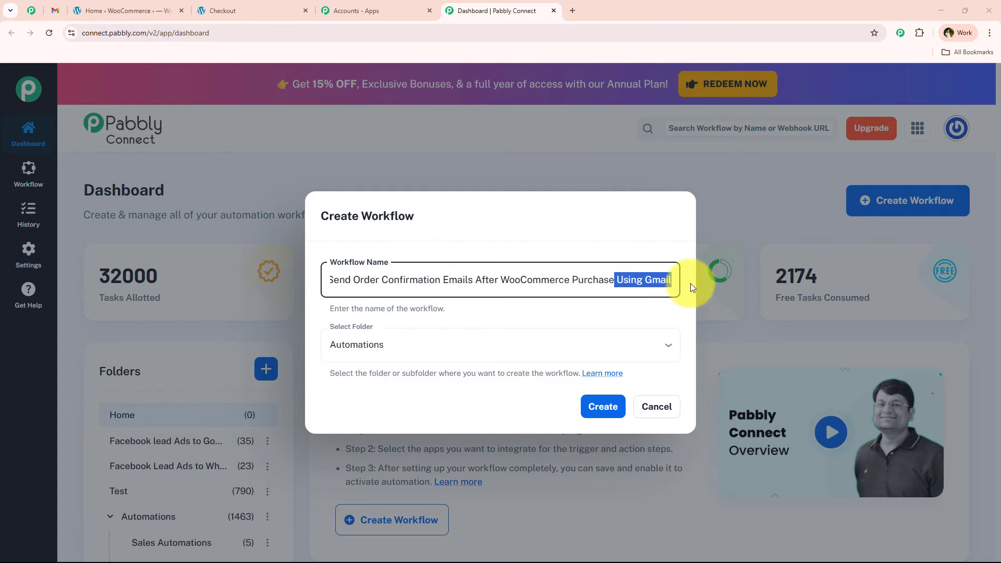
left_click(593, 417)
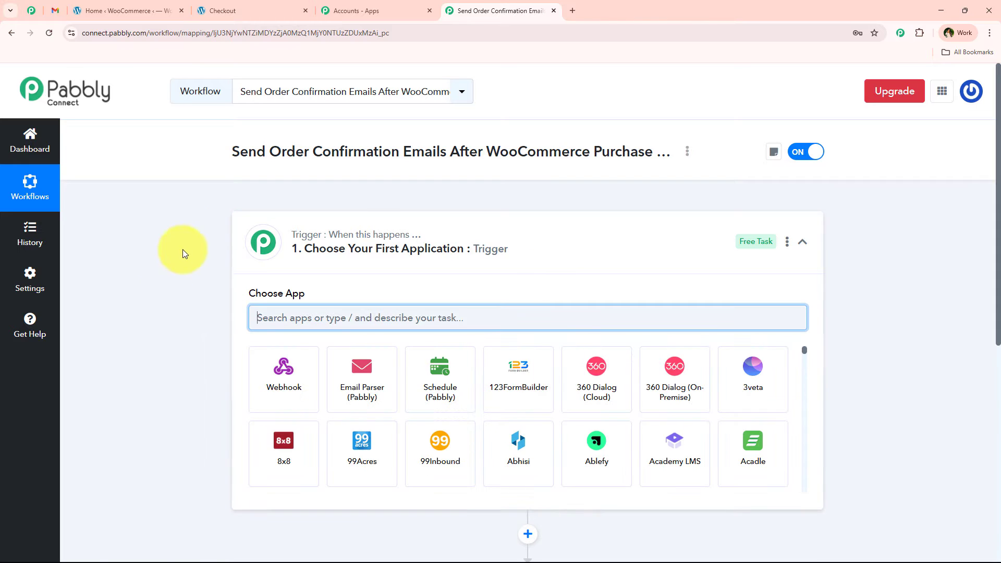
Collapse the trigger step and read the explanations of the workflow's trigger and action steps.
left_click(536, 248)
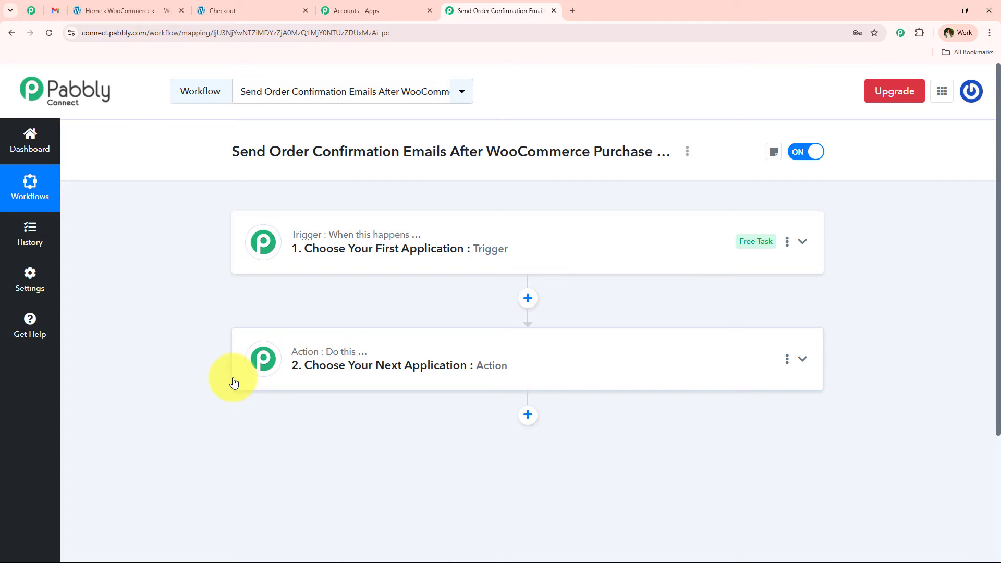
mouse_move(265, 240)
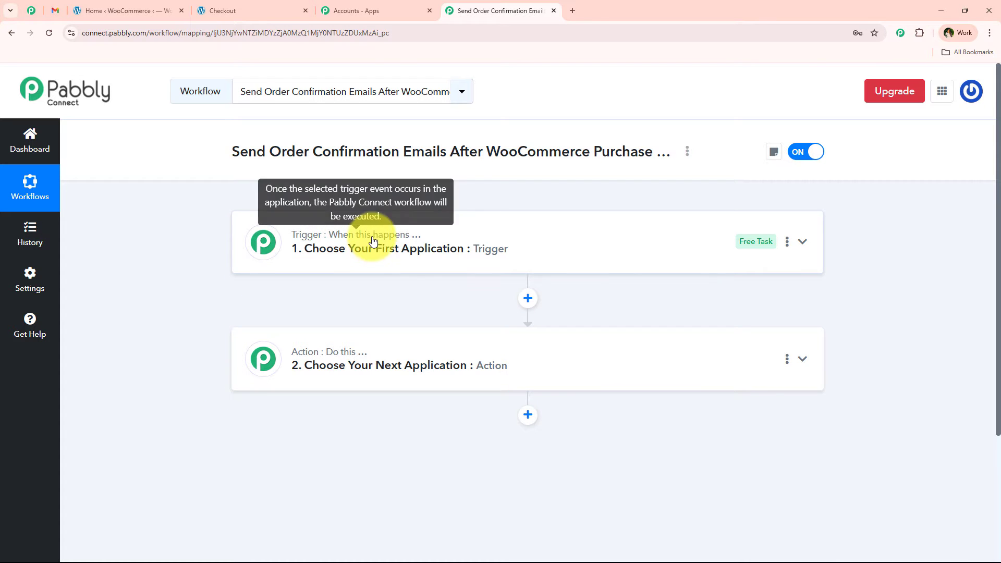
mouse_move(329, 356)
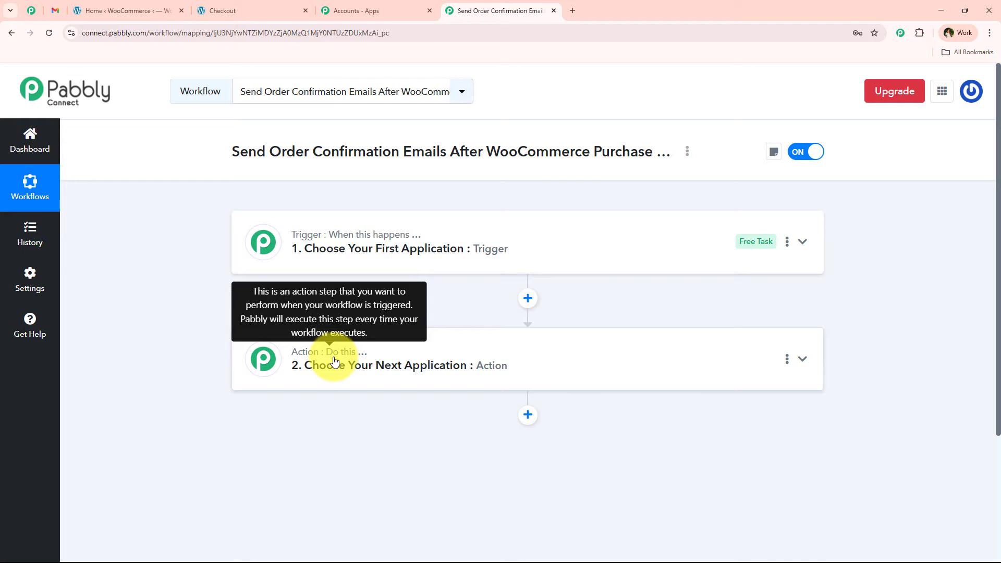
Set the workflow's trigger app to WooCommerce with the trigger event New Order Created.
left_click(377, 251)
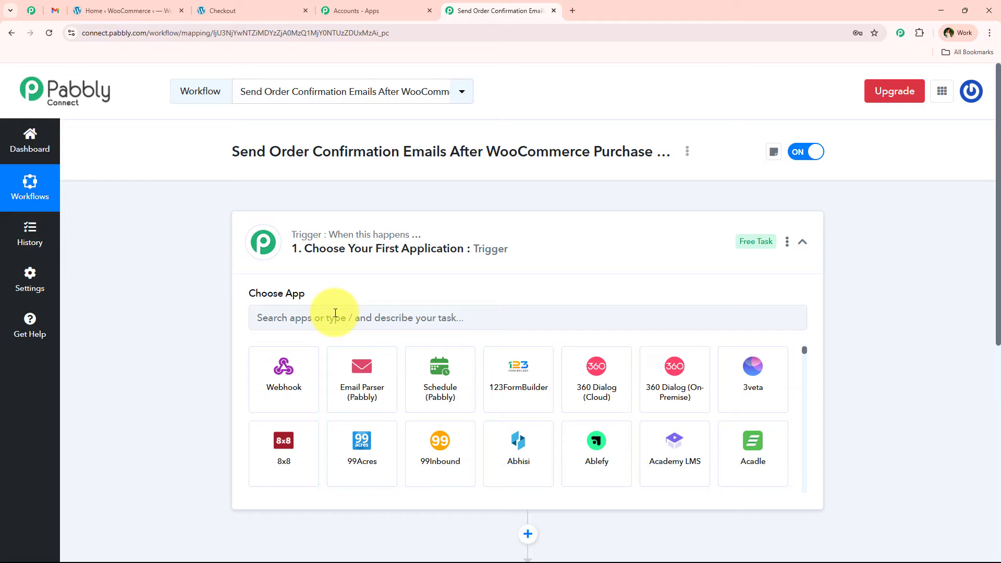
left_click(336, 313)
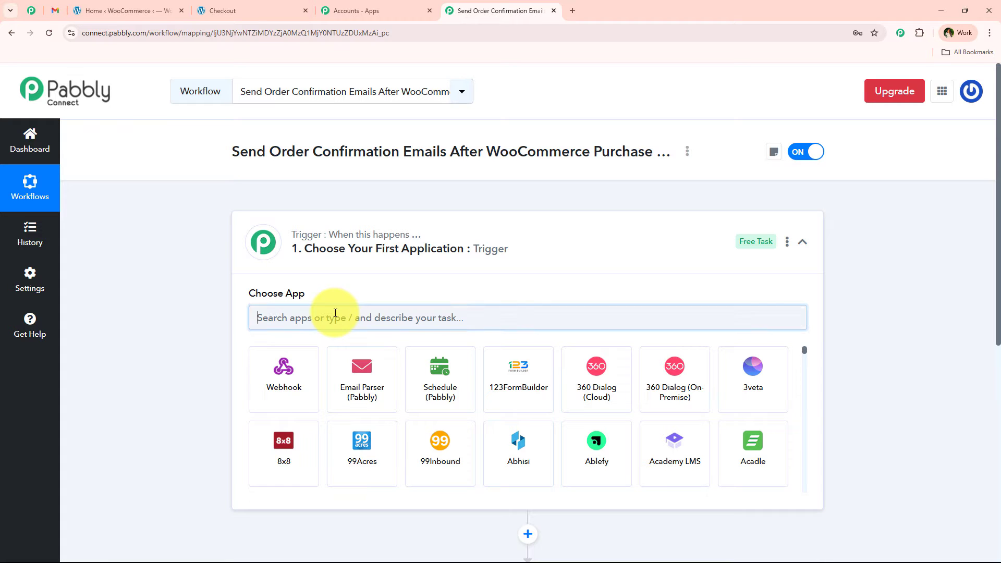
type("Woo")
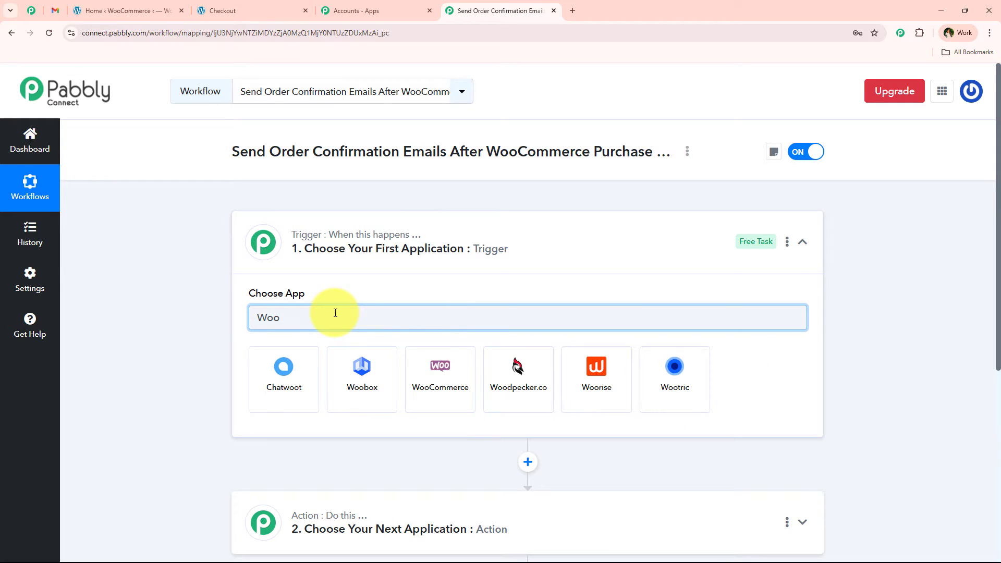
left_click(458, 380)
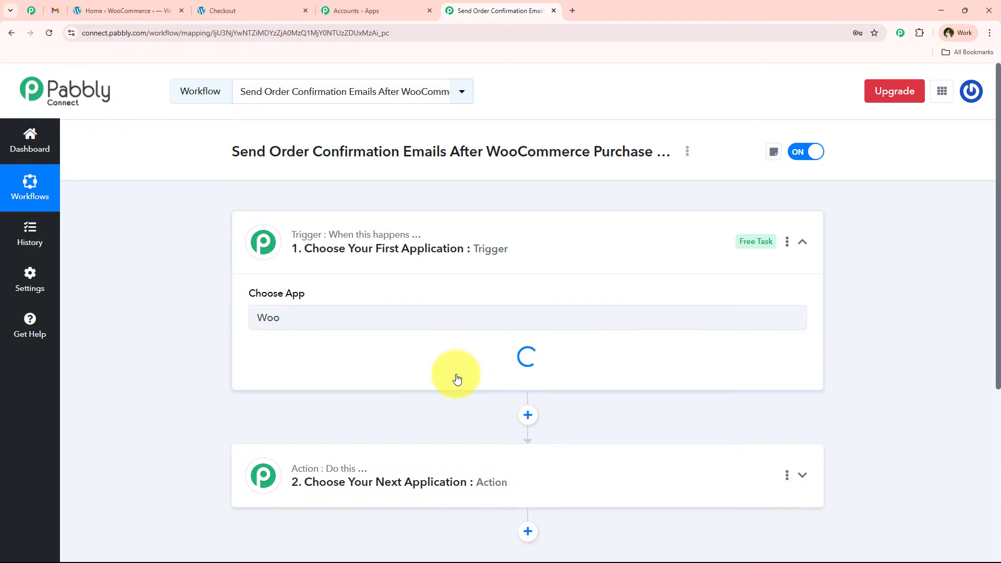
left_click(457, 378)
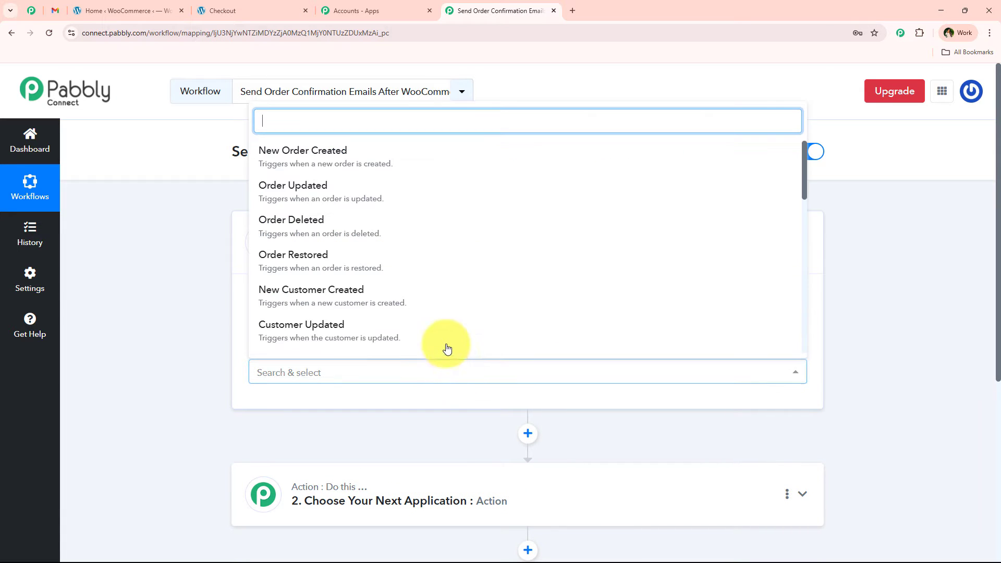
left_click(355, 148)
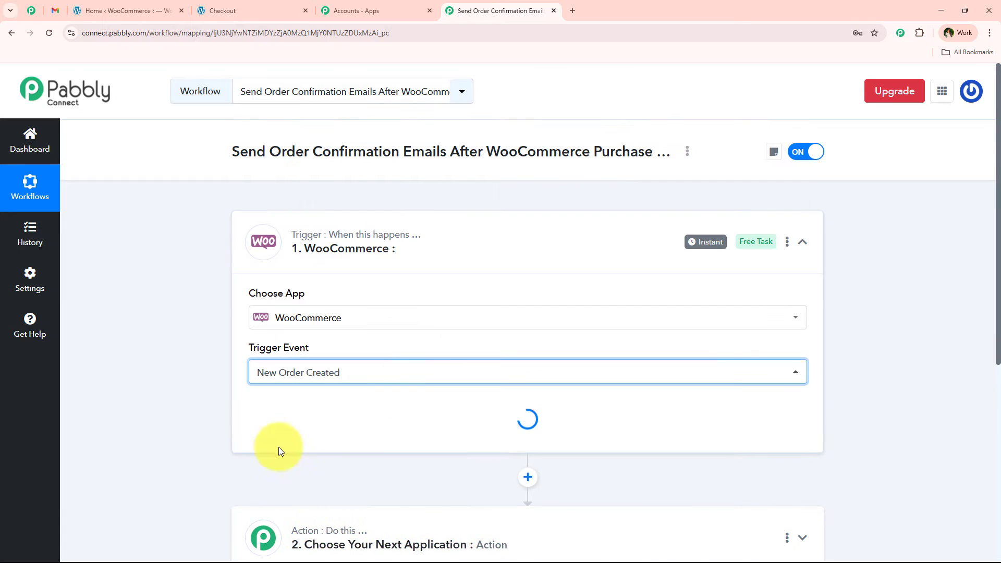
Review the WooCommerce trigger's webhook setup instructions and copy its webhook URL.
scroll(240, 464, "down", 1)
scroll(236, 467, "down", 1)
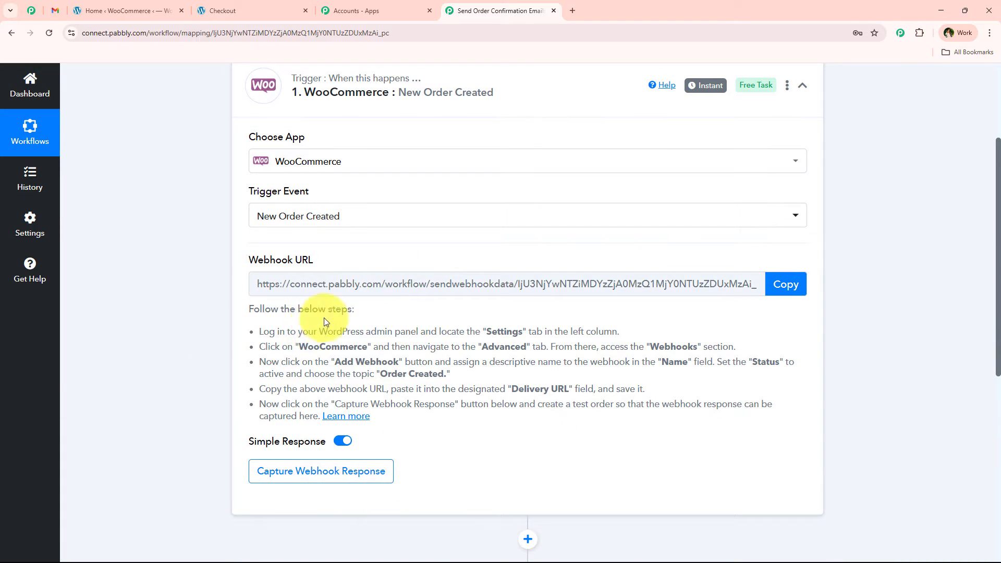
scroll(245, 381, "up", 2)
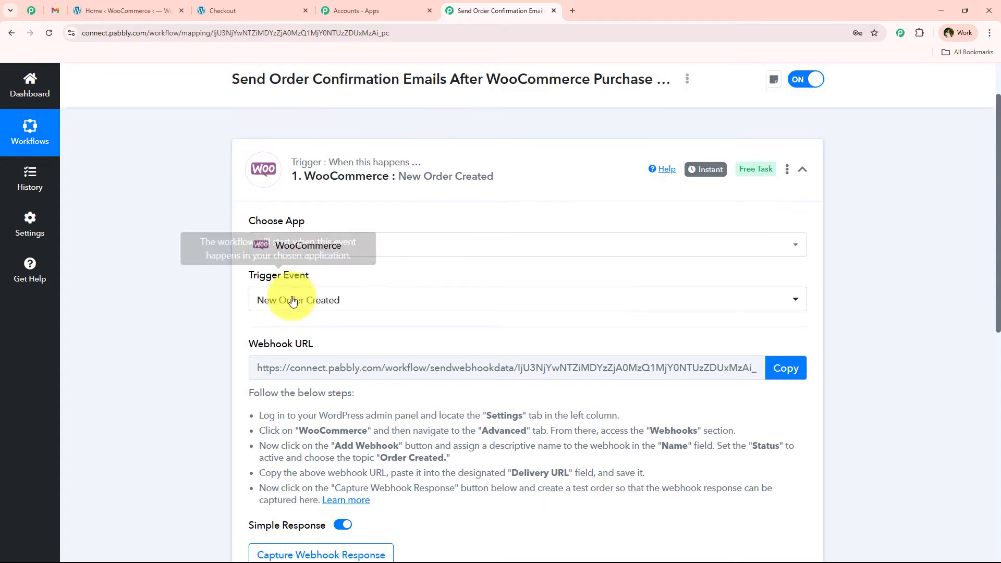
scroll(247, 355, "down", 2)
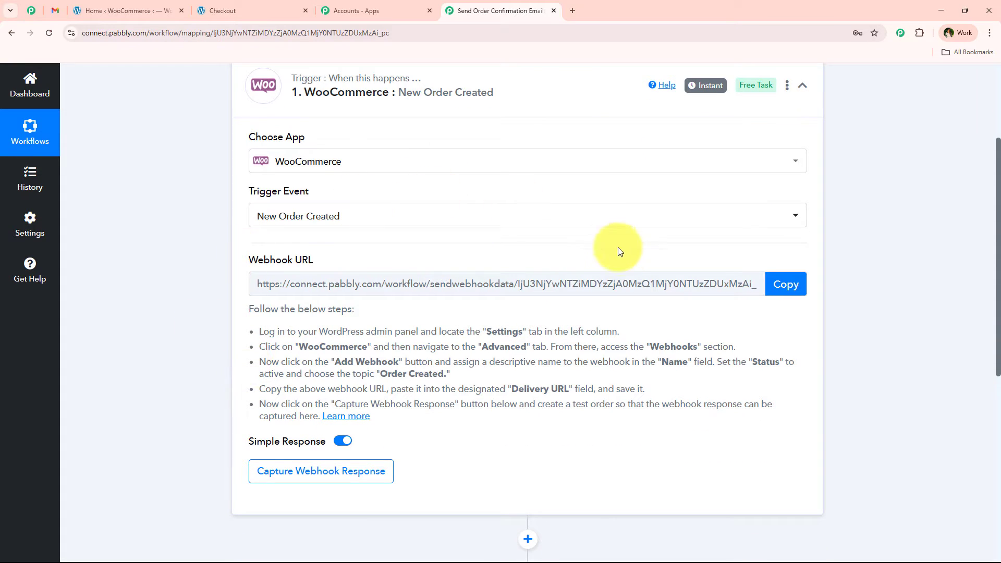
left_click(785, 284)
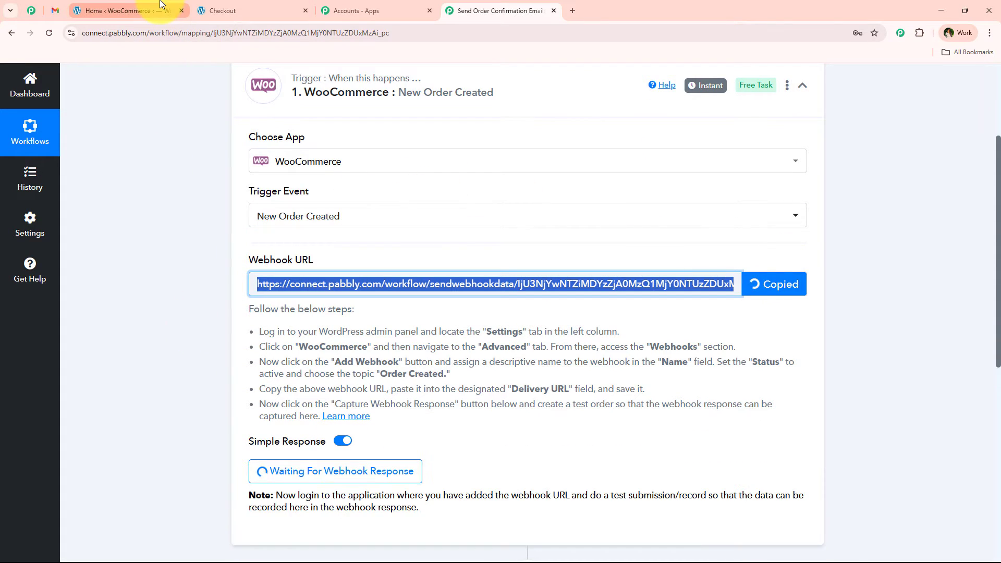
Switch to the store's WordPress admin and open the WooCommerce settings in a separate browser tab.
left_click(126, 10)
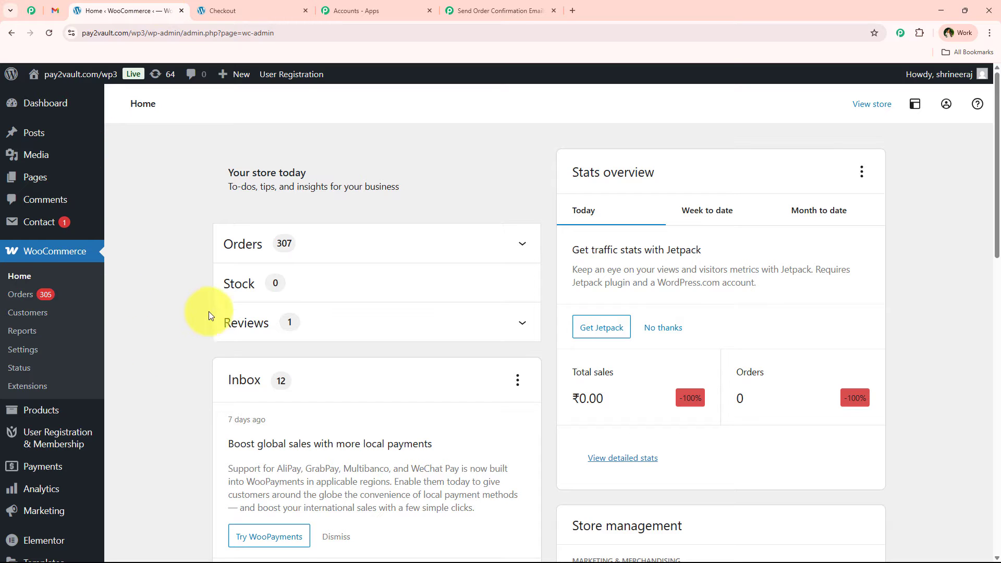
mouse_move(63, 103)
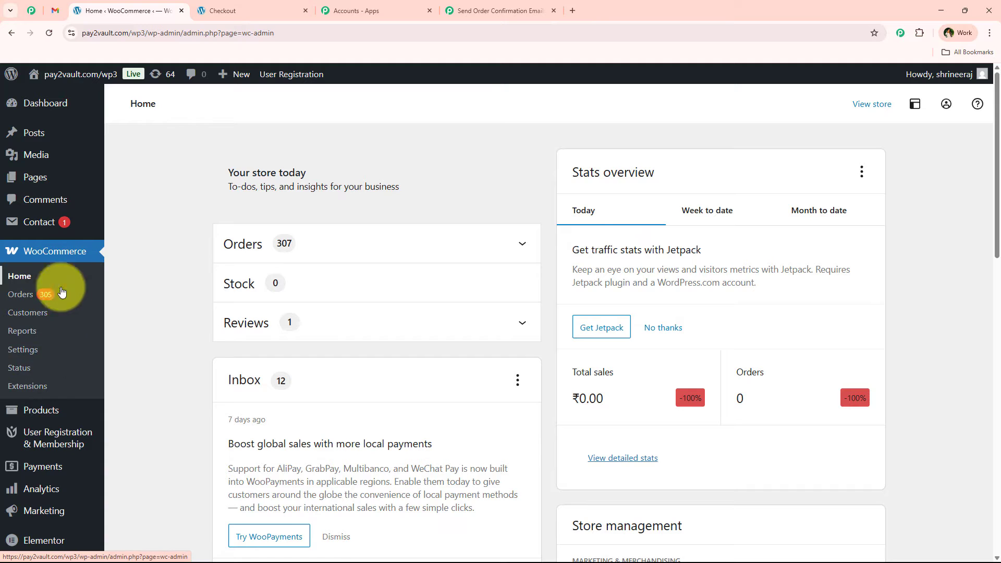
middle_click(29, 355)
scroll(24, 353, "down", 1)
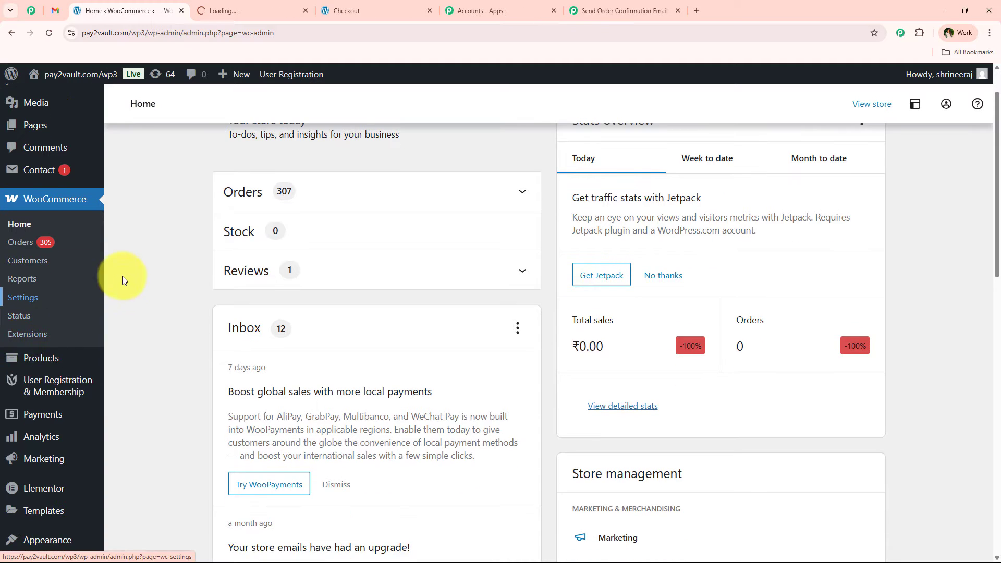
scroll(26, 313, "up", 1)
middle_click(32, 353)
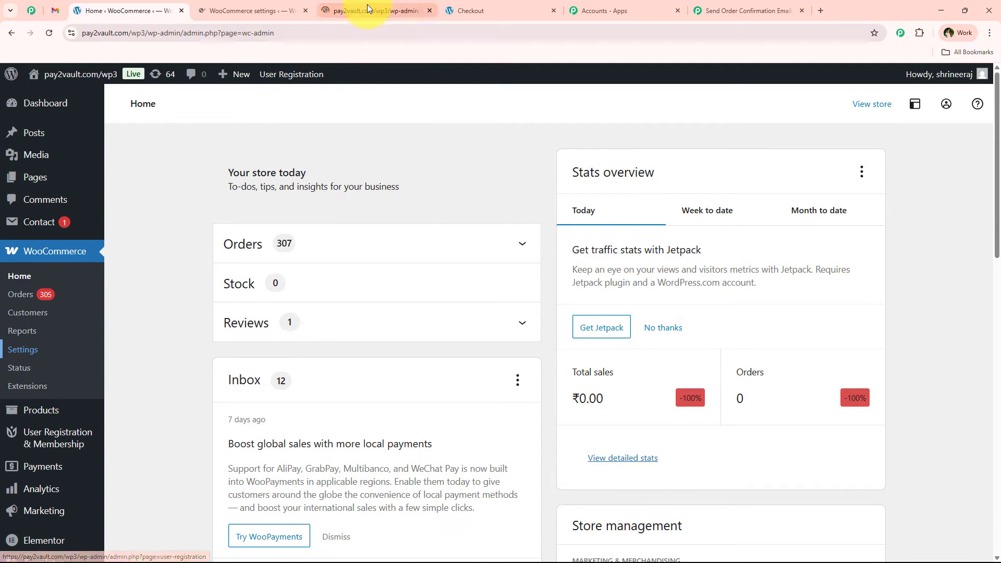
middle_click(390, 13)
left_click(294, 5)
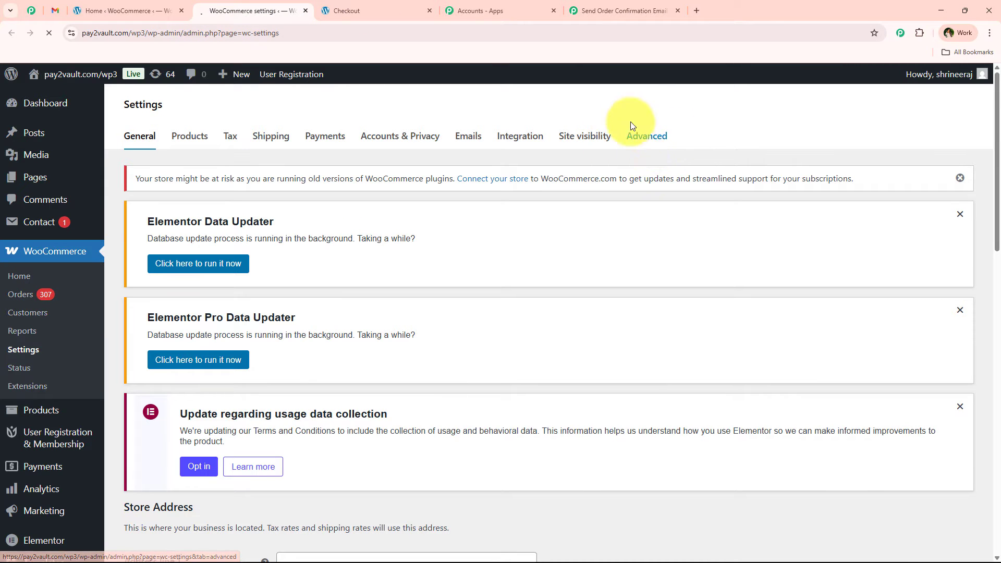
Open the Webhooks section of the advanced WooCommerce settings.
left_click(632, 128)
scroll(251, 344, "down", 4)
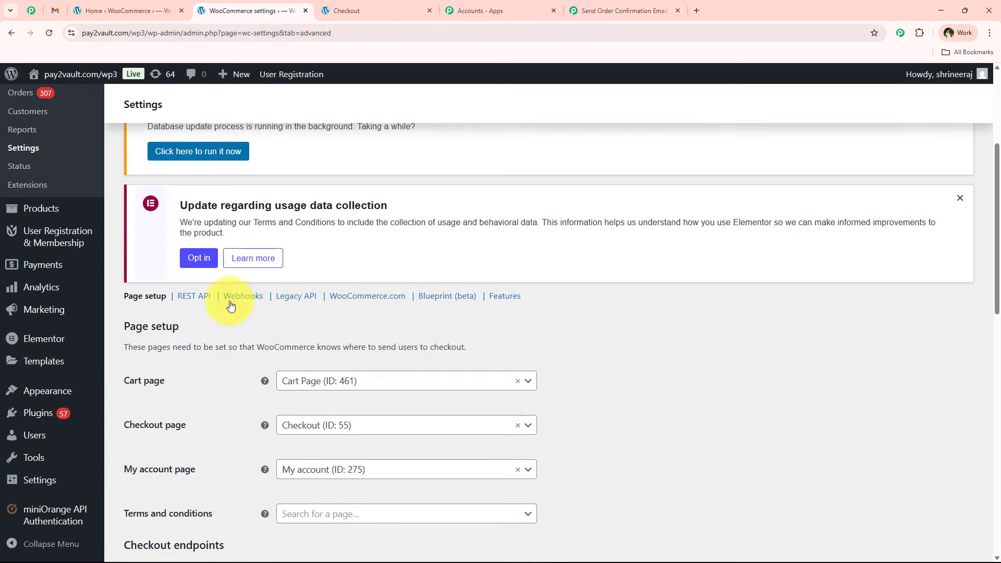
left_click(240, 301)
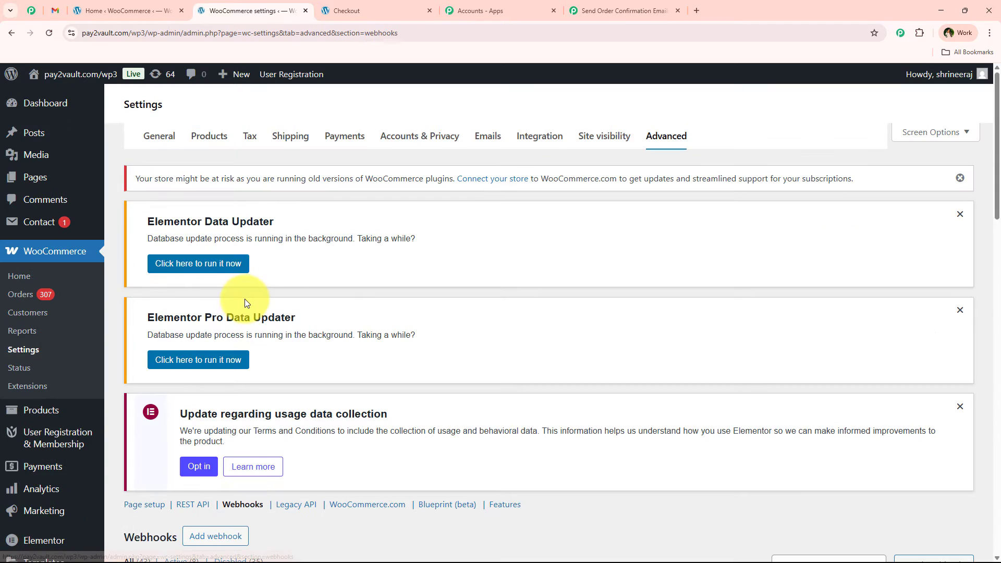
Add a new WooCommerce webhook named "Send Email" and set its status to Active.
scroll(345, 295, "down", 5)
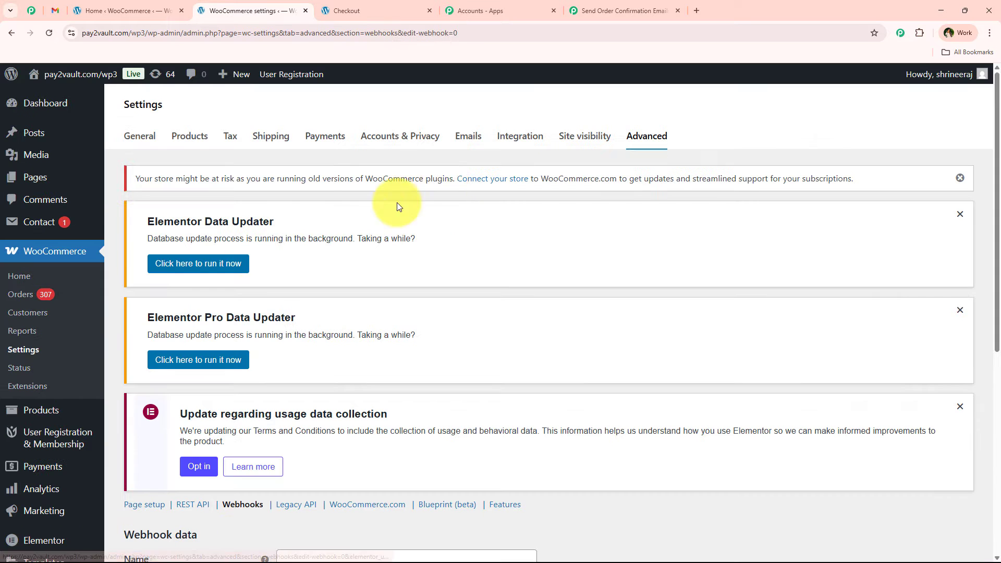
scroll(235, 402, "down", 5)
scroll(268, 399, "down", 1)
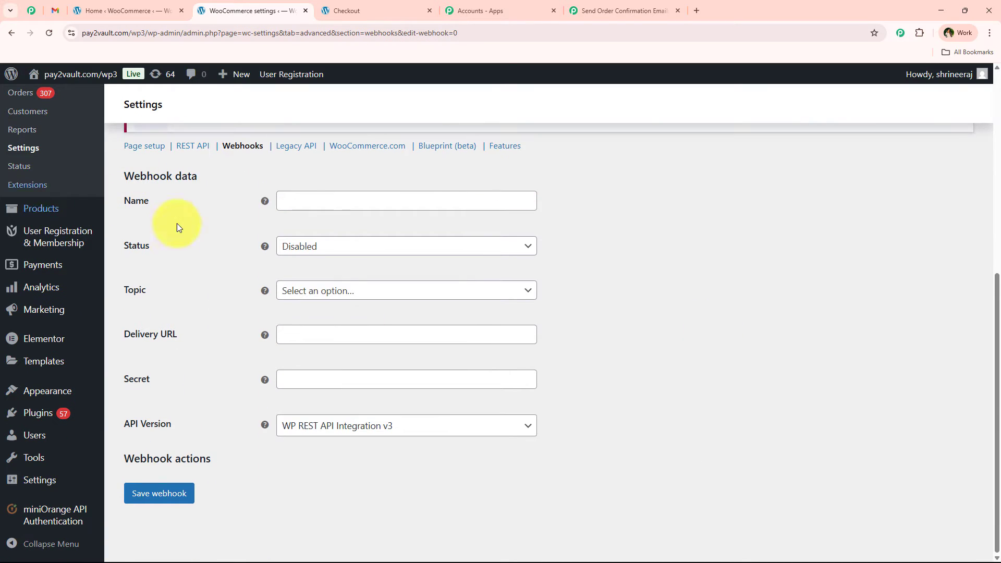
left_click(300, 196)
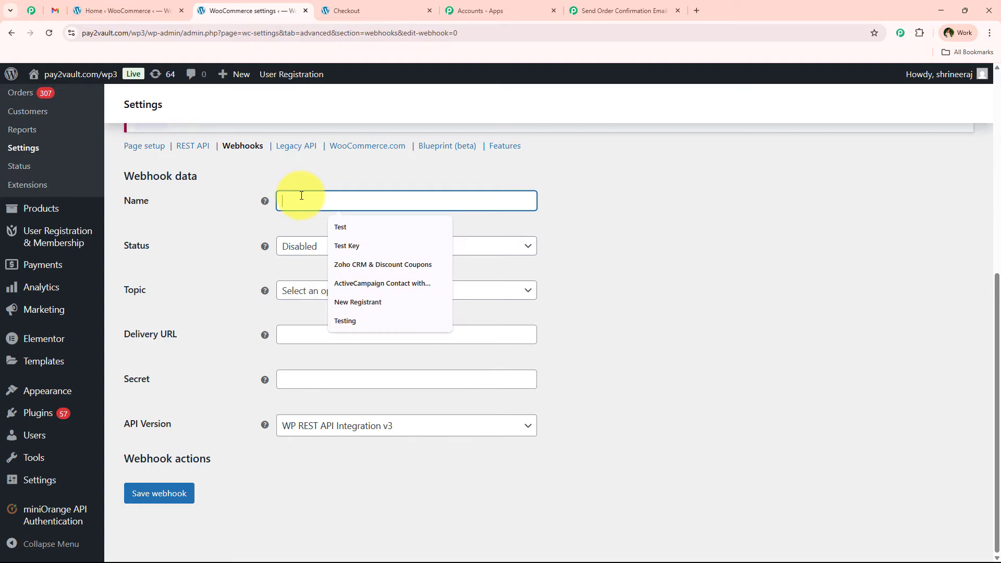
type("Send Email")
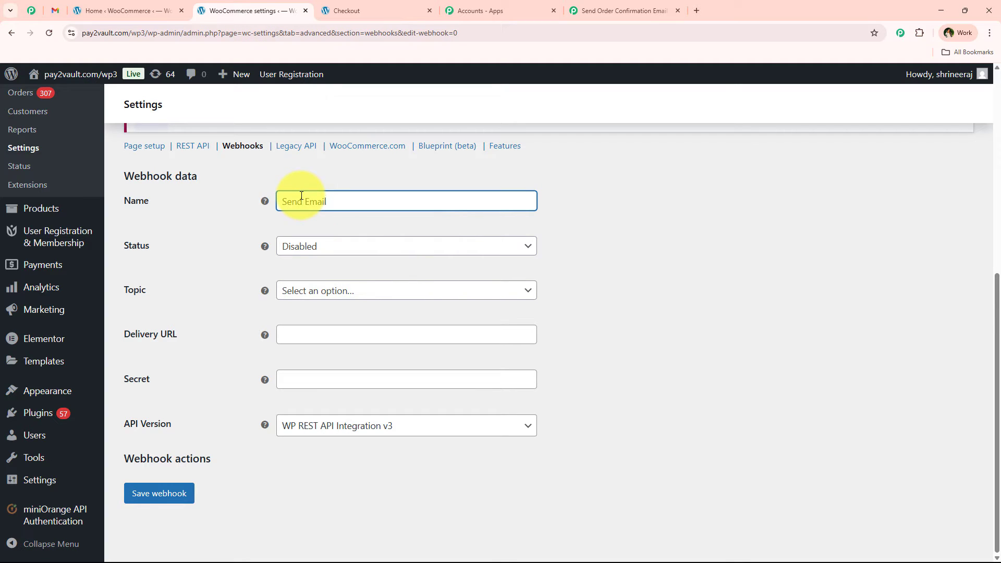
left_click(374, 249)
left_click(342, 270)
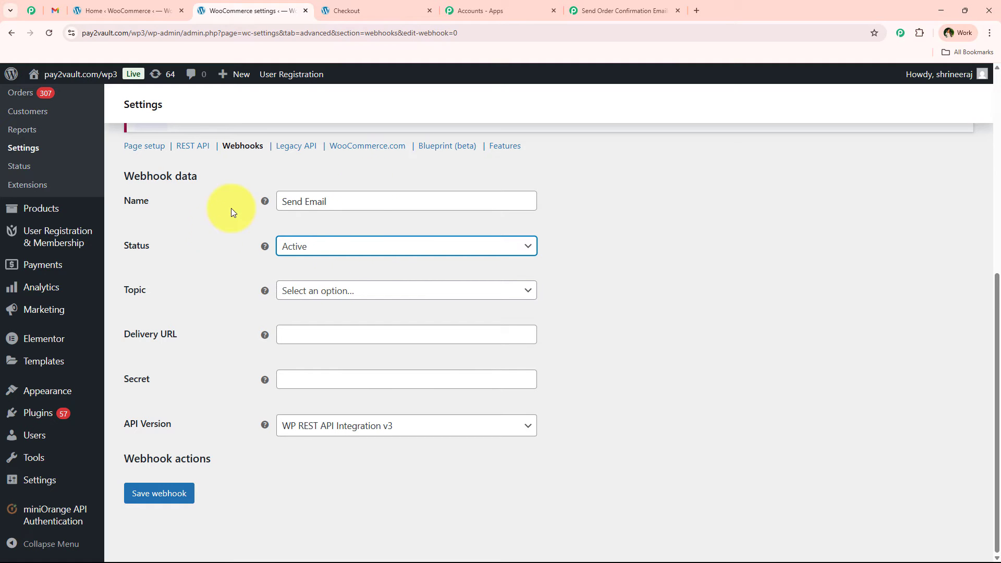
Set the webhook's topic to Order created.
left_click(386, 296)
scroll(357, 441, "down", 4)
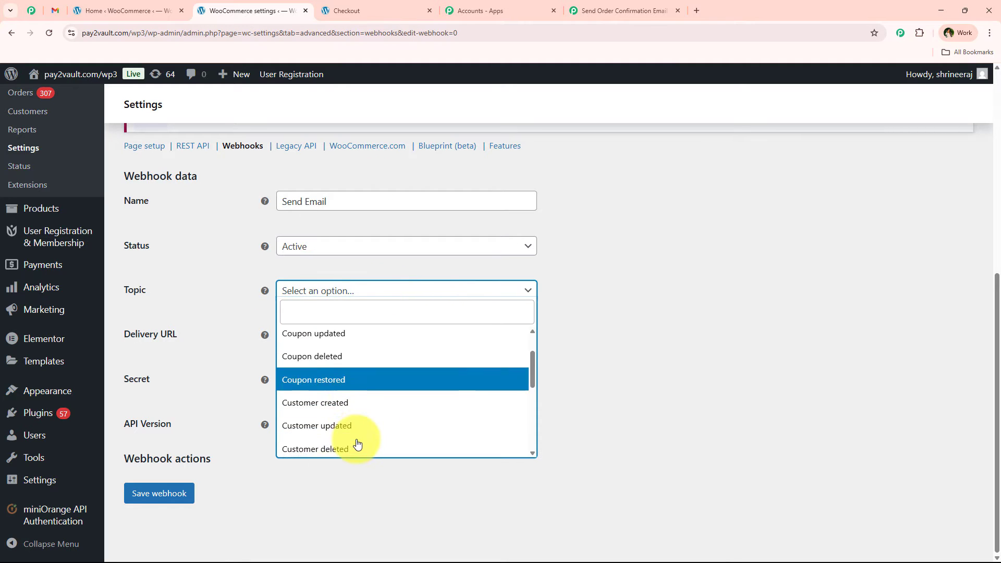
left_click(382, 369)
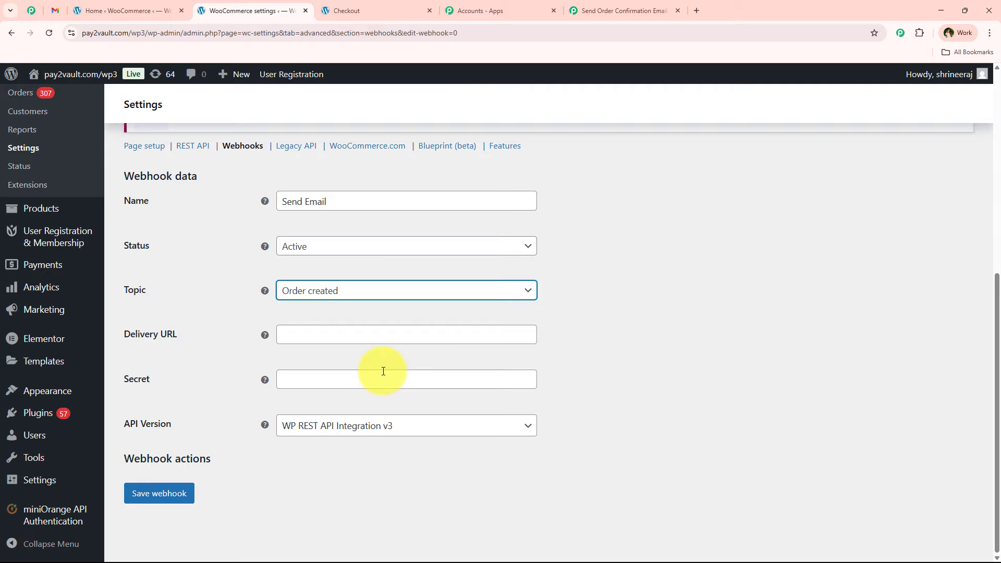
Recheck the setup instructions in the Pabbly Connect workflow, and paste the copied webhook URL as the WooCommerce webhook's Delivery URL.
left_click(574, 10)
left_click(308, 323)
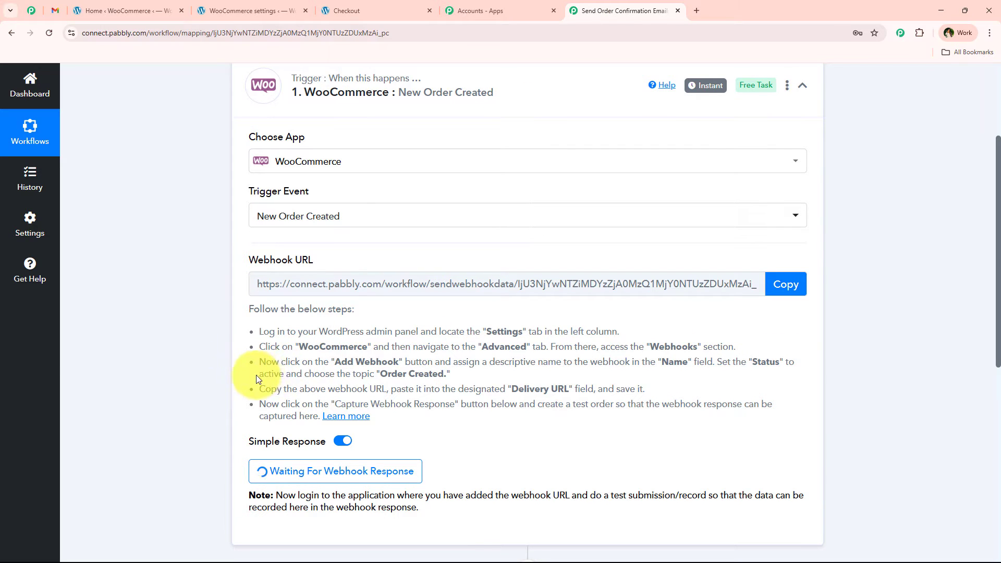
left_click_drag(256, 379, 446, 374)
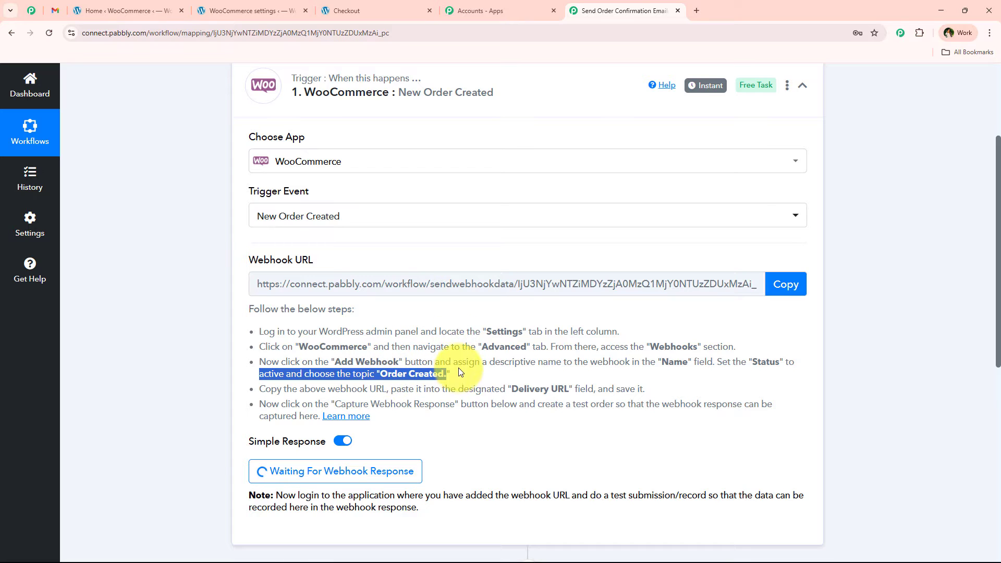
left_click(246, 10)
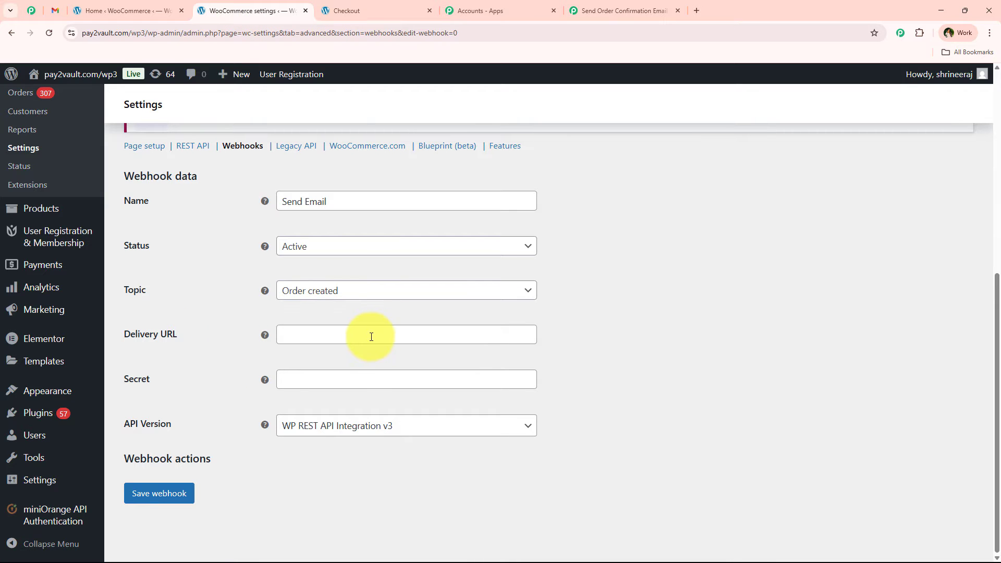
left_click(353, 335)
right_click(354, 336)
left_click(389, 233)
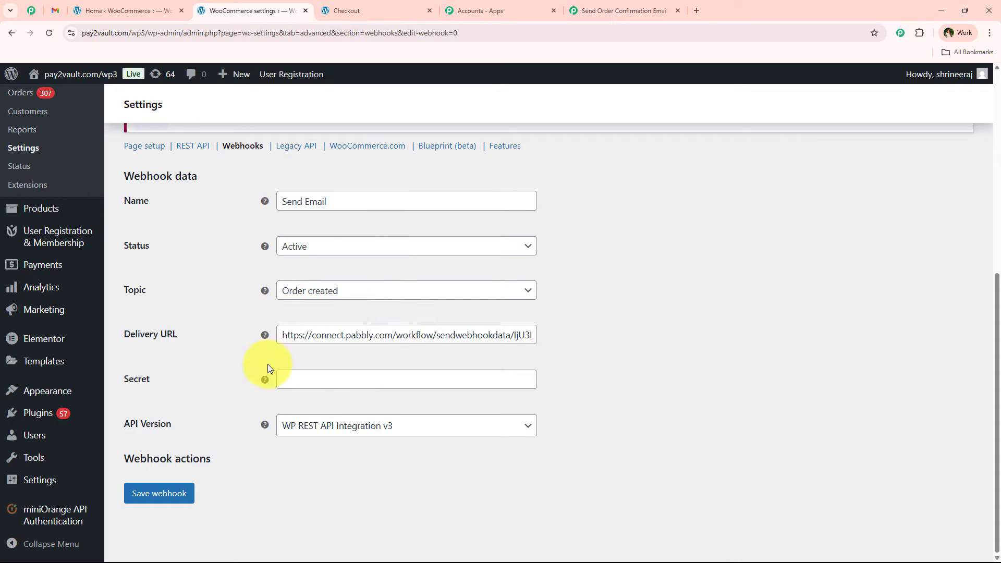
Leave the webhook's secret blank, keep API version WP REST API Integration v3, and save the webhook.
left_click(307, 379)
left_click(190, 371)
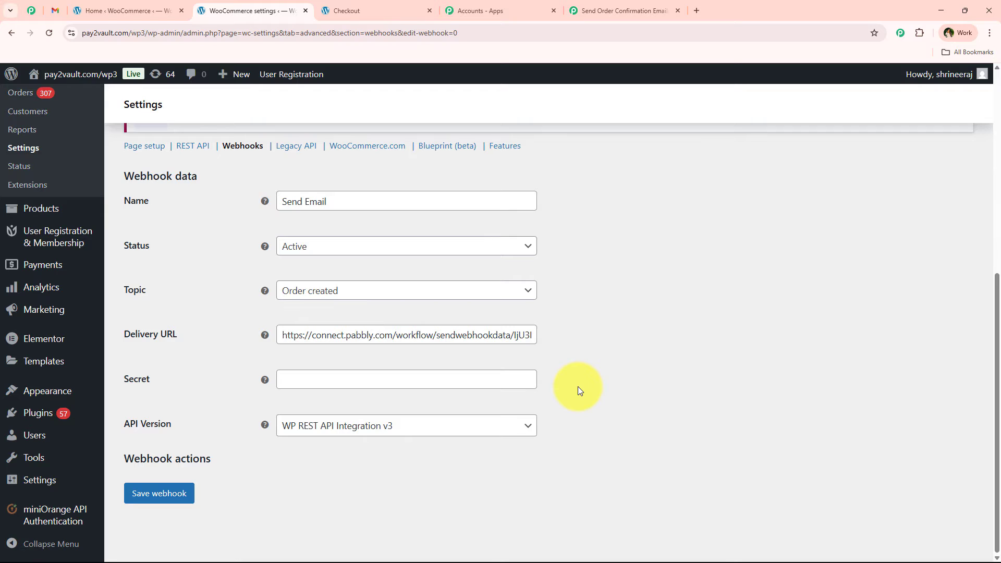
left_click(384, 431)
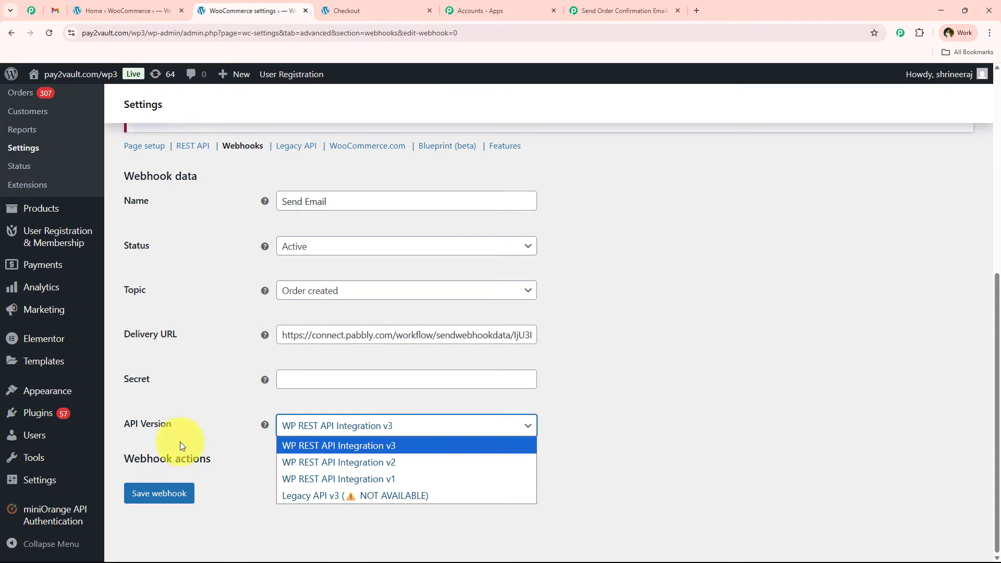
left_click(288, 448)
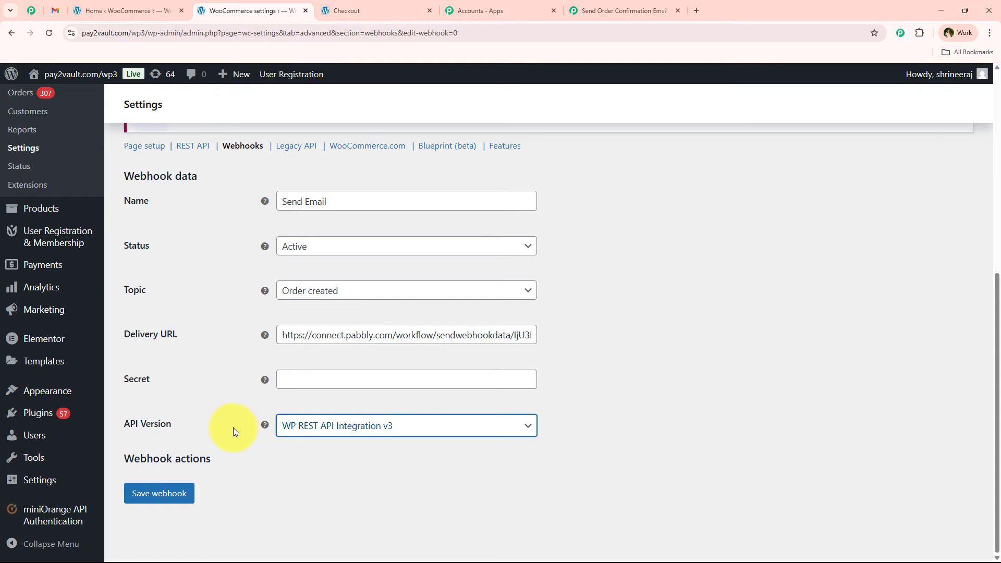
left_click(158, 503)
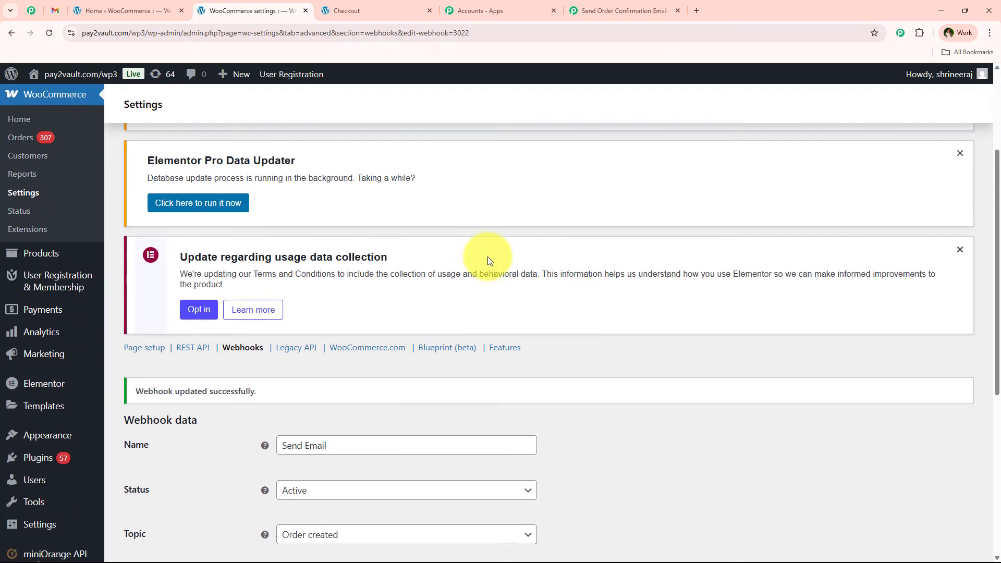
Review the save notice and the details of the saved Send Email webhook.
scroll(487, 256, "down", 4)
left_click_drag(130, 235, 357, 237)
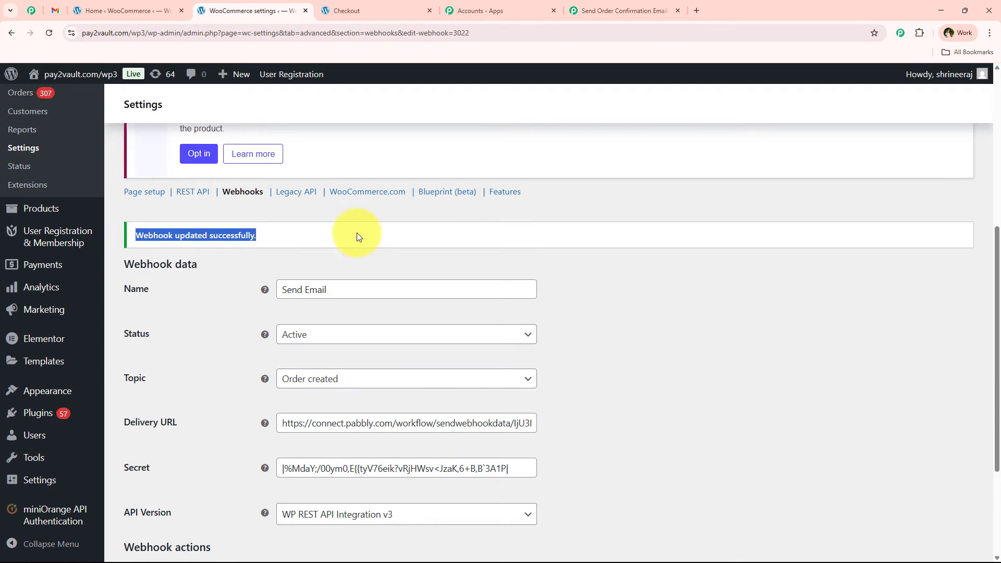
left_click(301, 239)
scroll(290, 264, "down", 3)
scroll(264, 320, "up", 2)
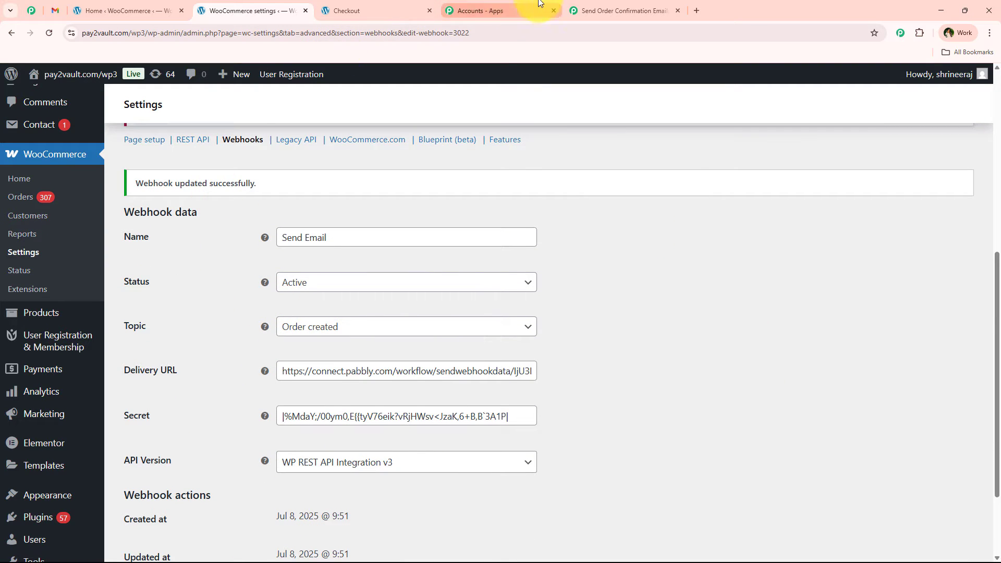
Switch to the Pabbly Connect workflow and examine the webhook response captured under the WooCommerce trigger.
left_click(624, 10)
scroll(240, 324, "down", 6)
scroll(270, 250, "down", 1)
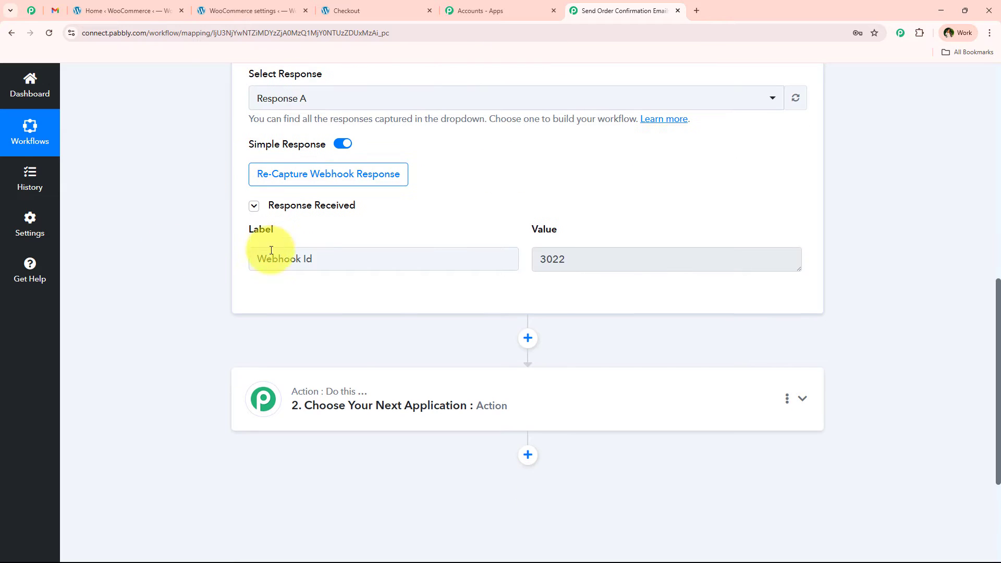
left_click_drag(259, 263, 375, 264)
left_click_drag(609, 264, 507, 264)
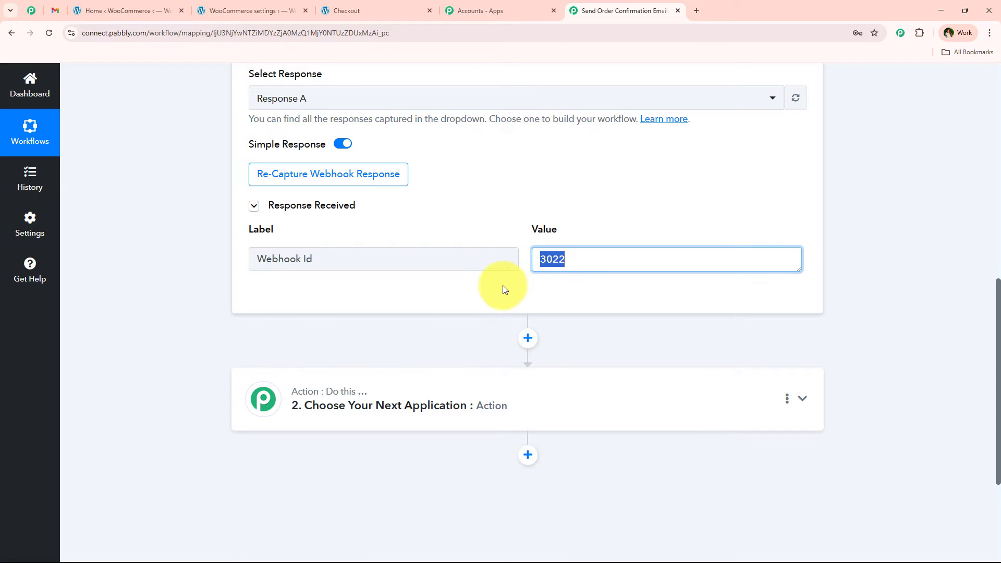
left_click(504, 287)
scroll(352, 352, "up", 6)
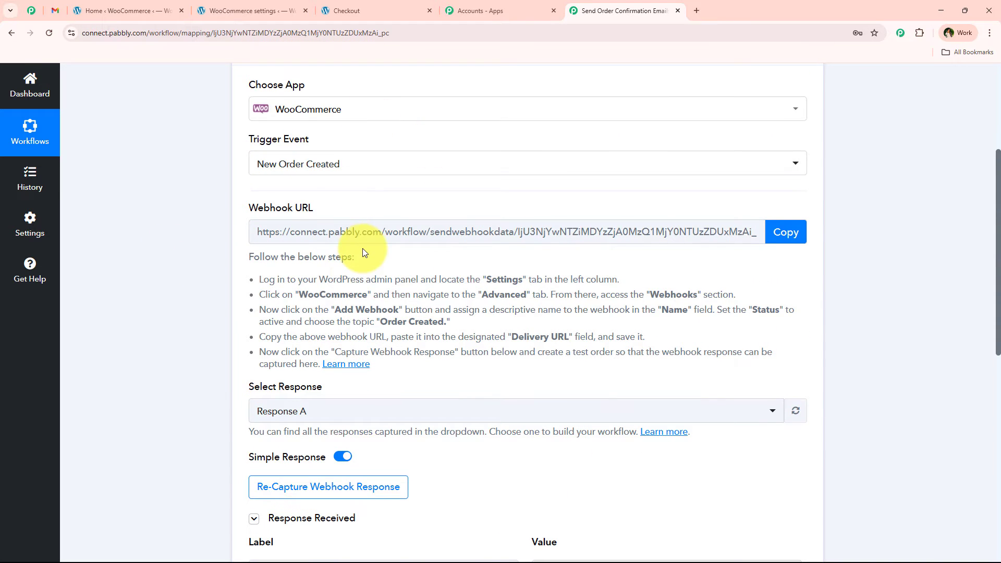
scroll(362, 248, "down", 2)
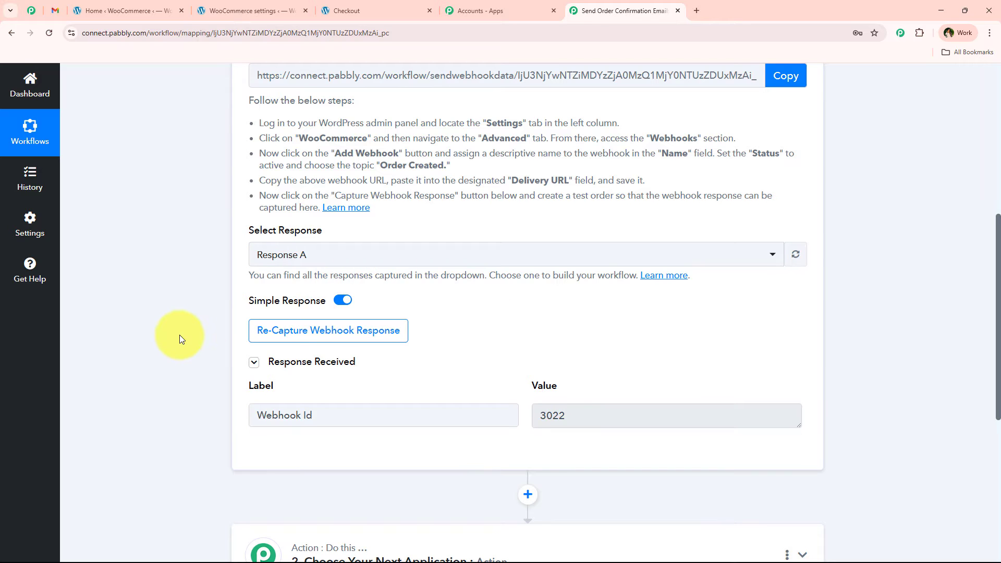
scroll(179, 334, "up", 1)
scroll(179, 334, "down", 1)
scroll(179, 339, "down", 2)
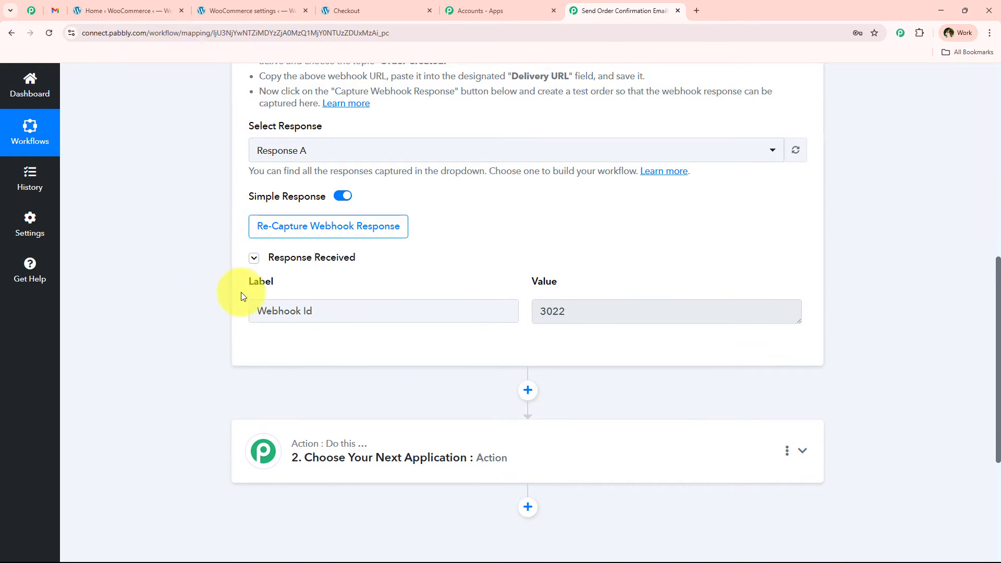
left_click(59, 10)
left_click(582, 14)
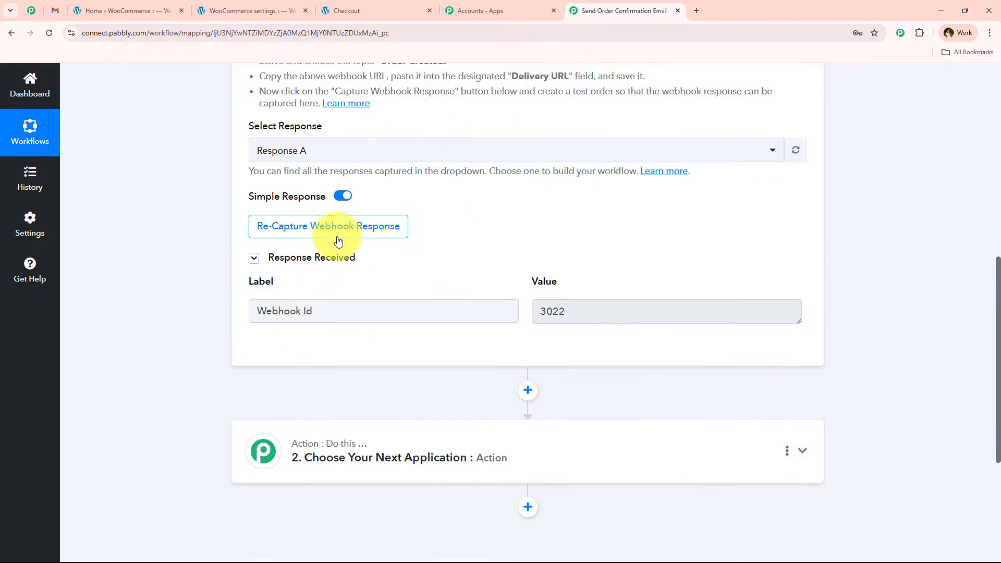
Start recapturing the webhook response for the WooCommerce trigger.
left_click(328, 238)
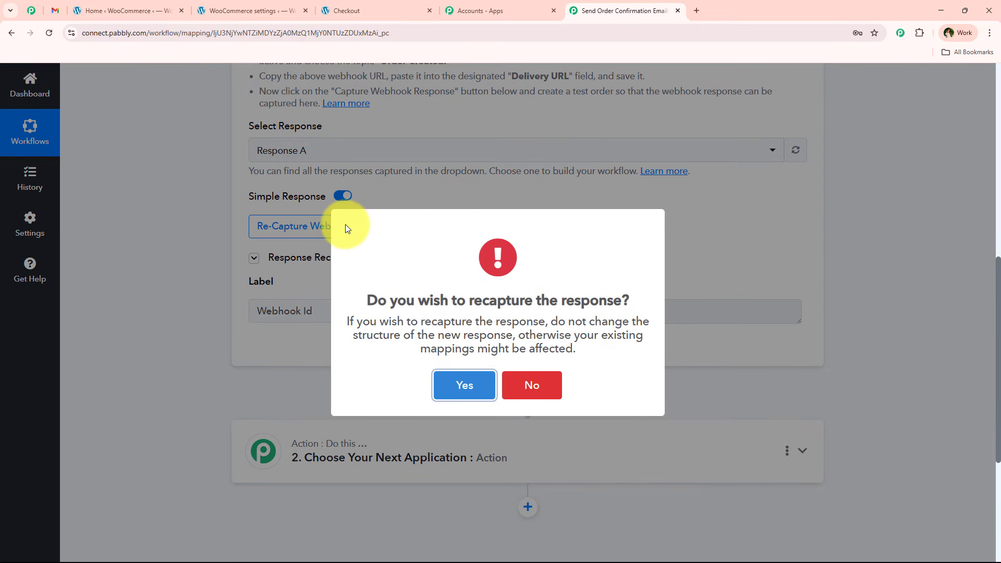
left_click(453, 385)
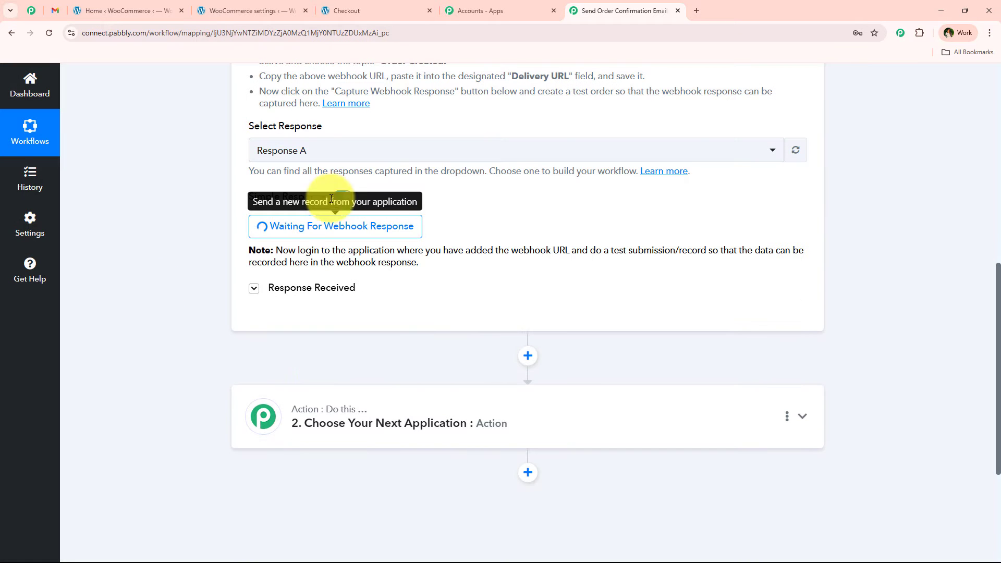
scroll(180, 307, "up", 1)
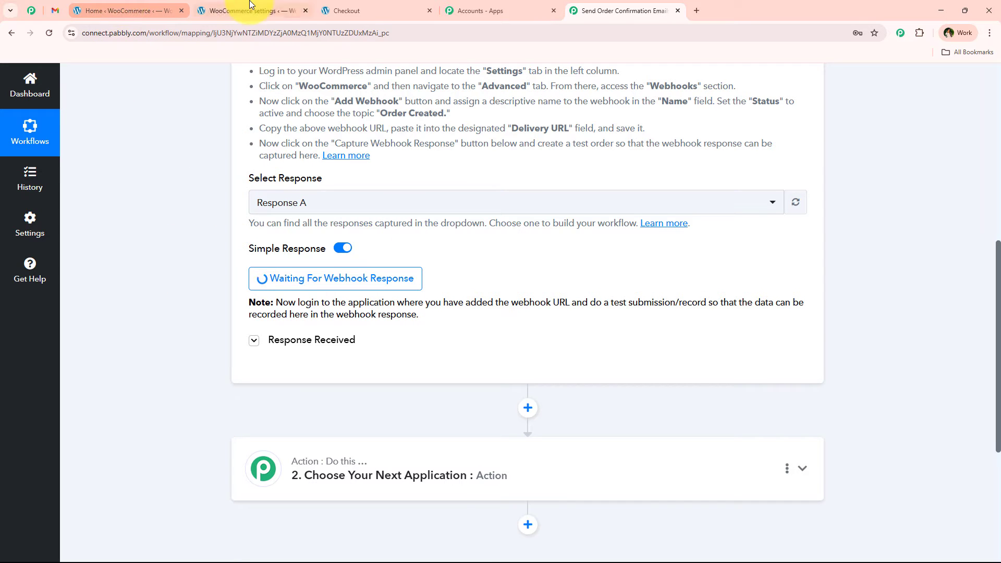
Switch to the store's browser tab, add one Herbal Face Mask to the cart, and proceed to checkout.
left_click(347, 8)
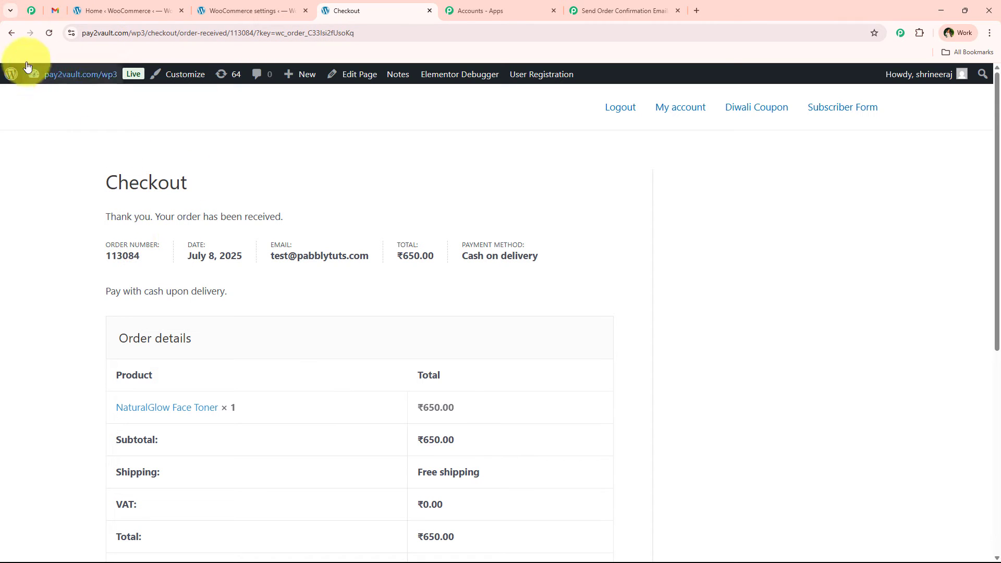
left_click(12, 35)
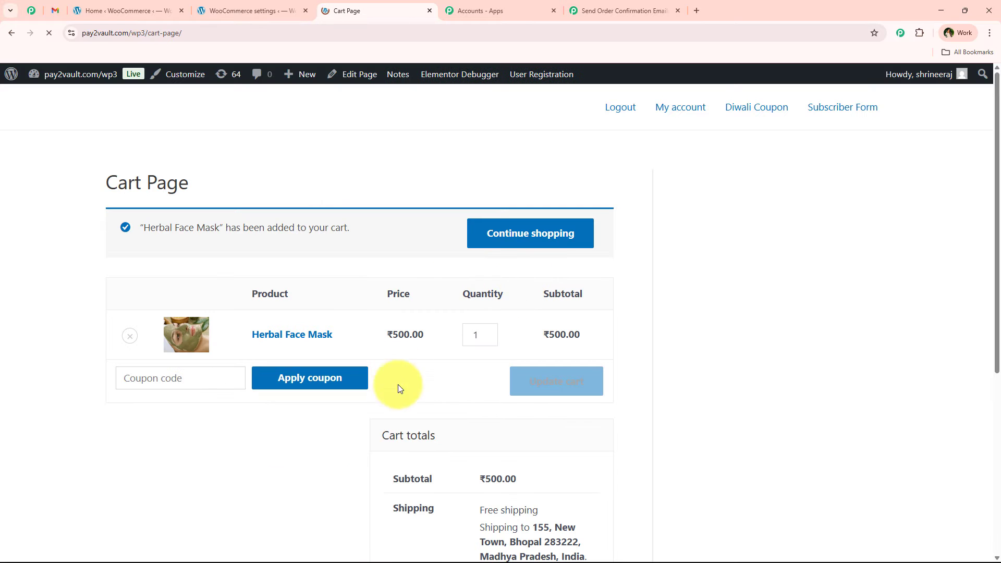
scroll(396, 425, "down", 5)
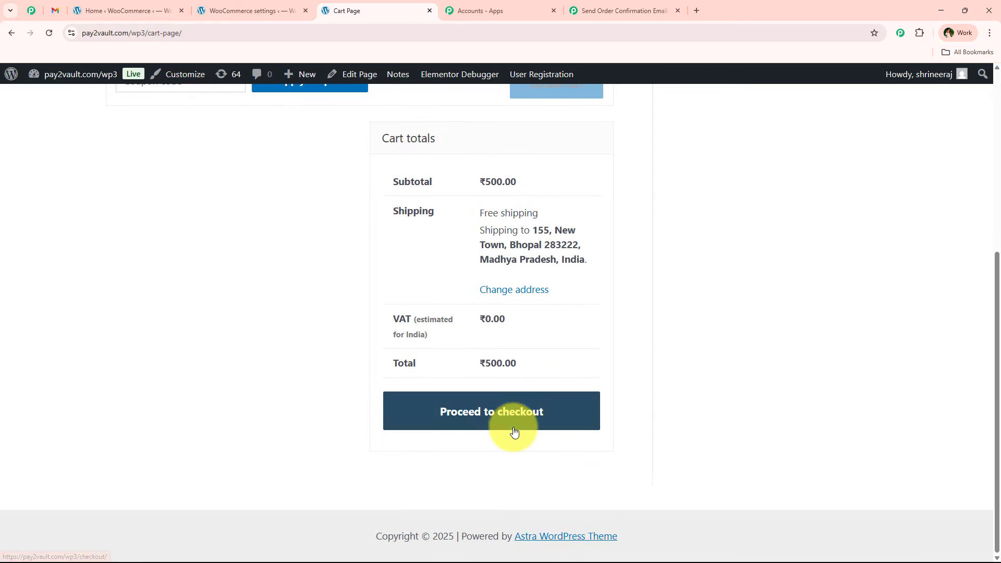
left_click(515, 430)
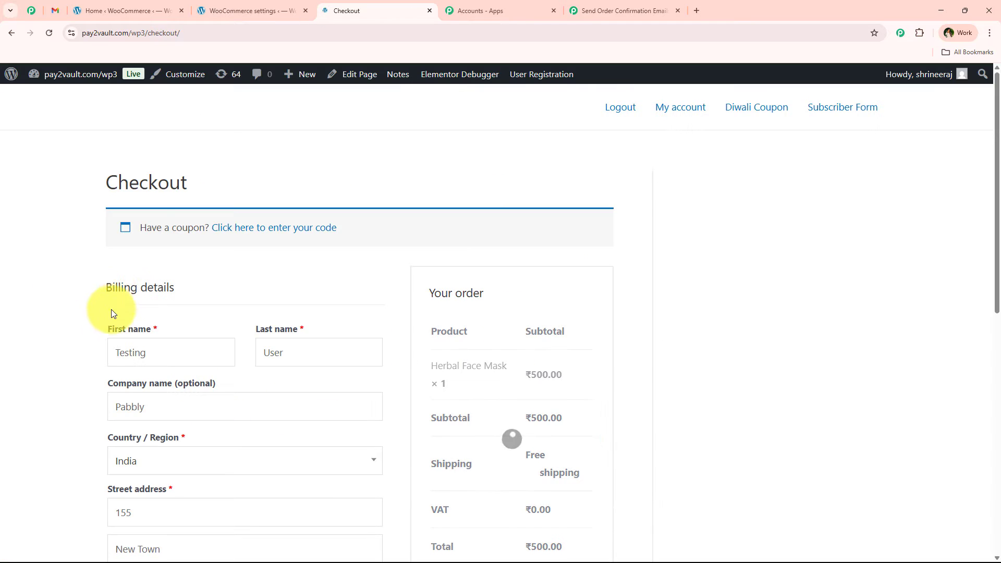
Replace the first name in the checkout billing details with the test customer's first name.
scroll(96, 352, "down", 2)
double_click(145, 245)
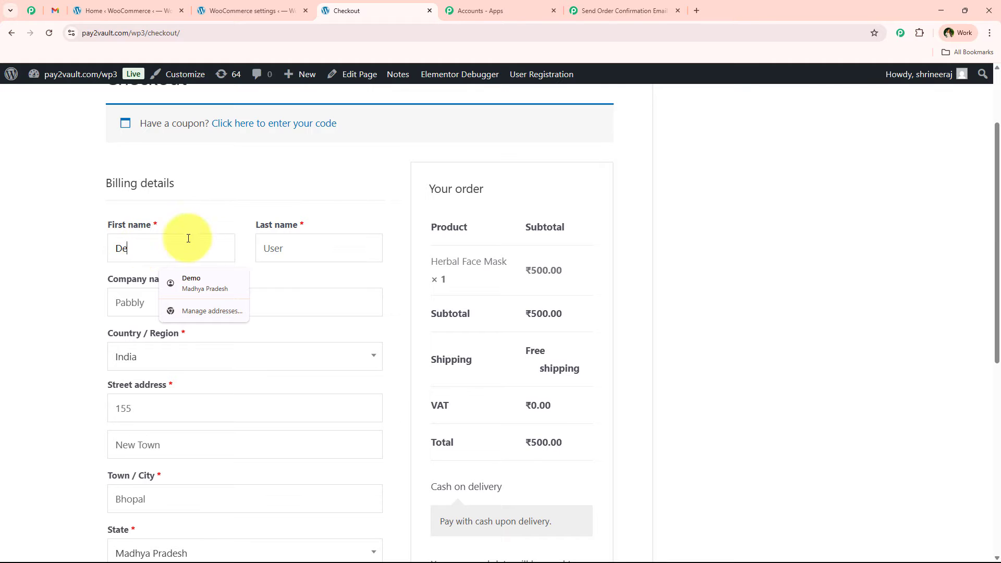
left_click(221, 280)
Replace the phone number and email address in the billing details with the test customer's contact data.
scroll(58, 261, "down", 3)
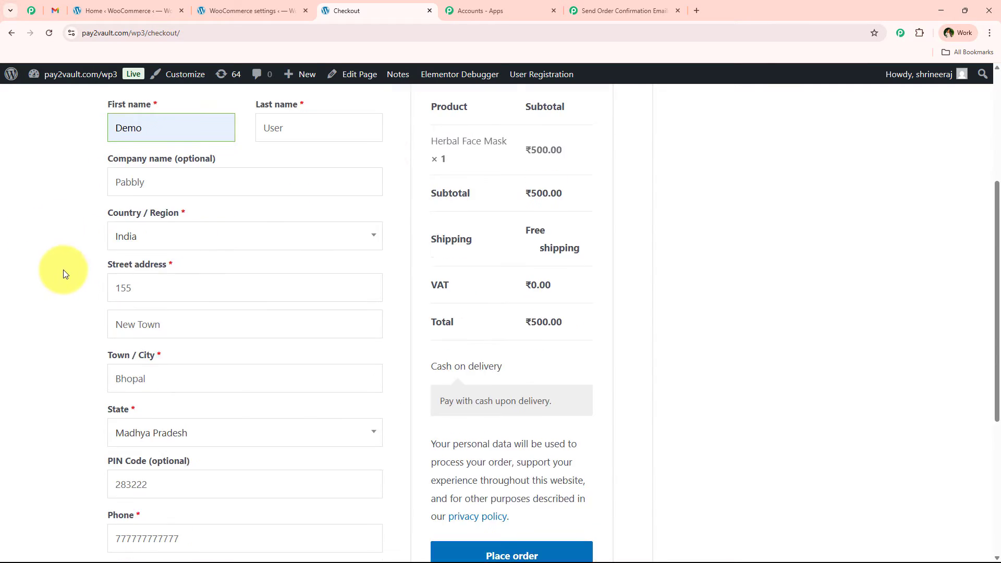
scroll(245, 324, "down", 3)
scroll(218, 356, "down", 2)
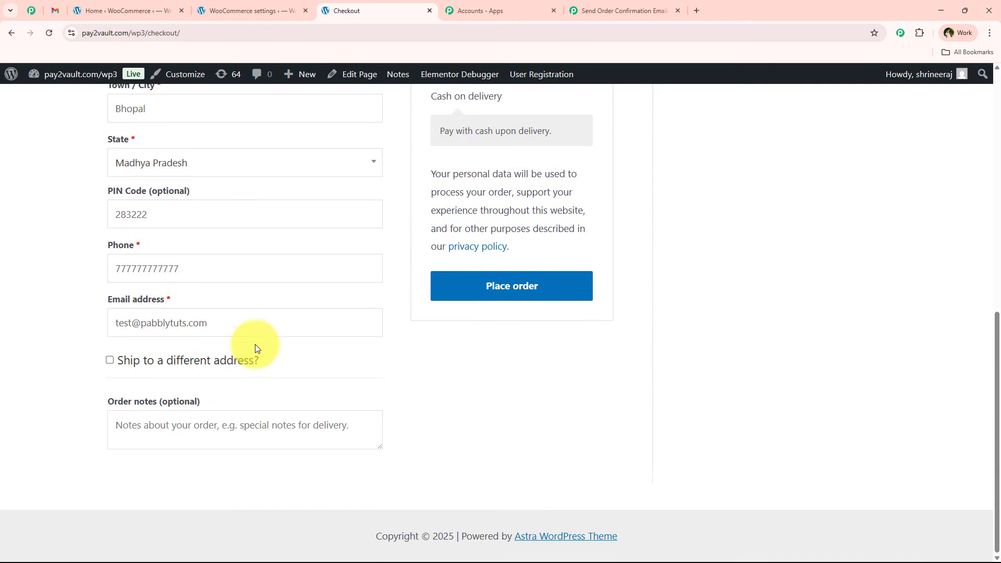
left_click(246, 320)
double_click(216, 274)
type("88888888888")
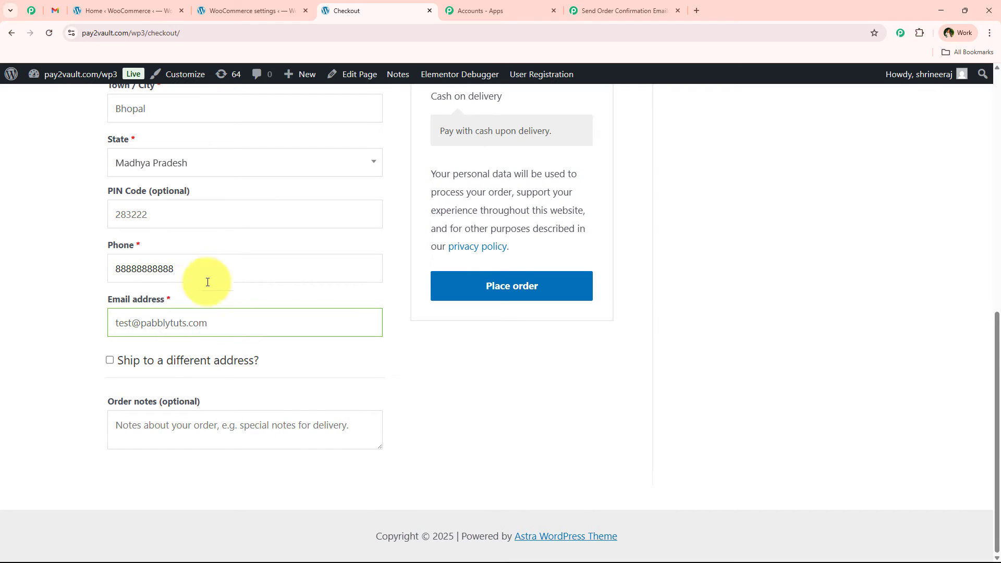
left_click_drag(132, 323, 107, 332)
type("demo")
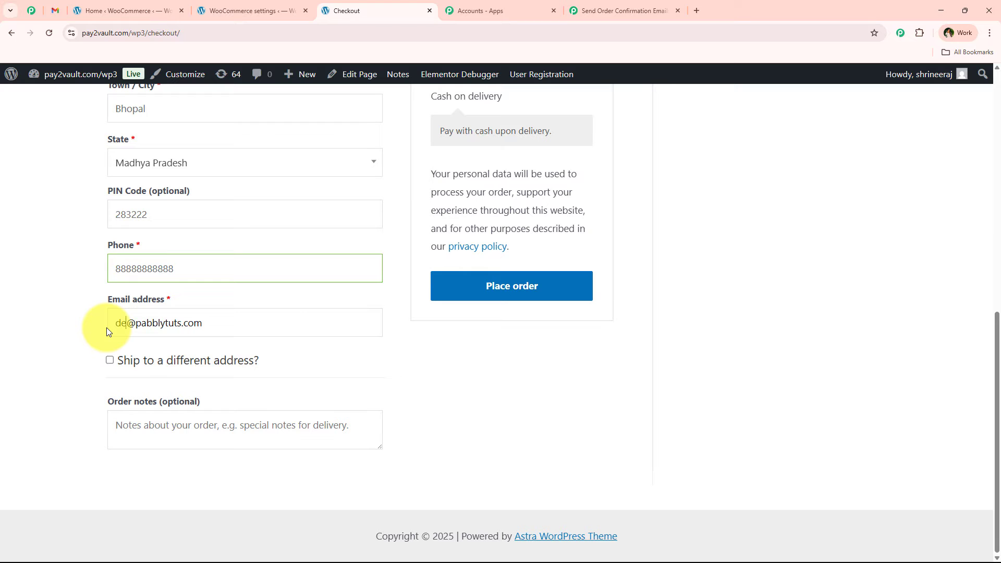
scroll(402, 369, "up", 5)
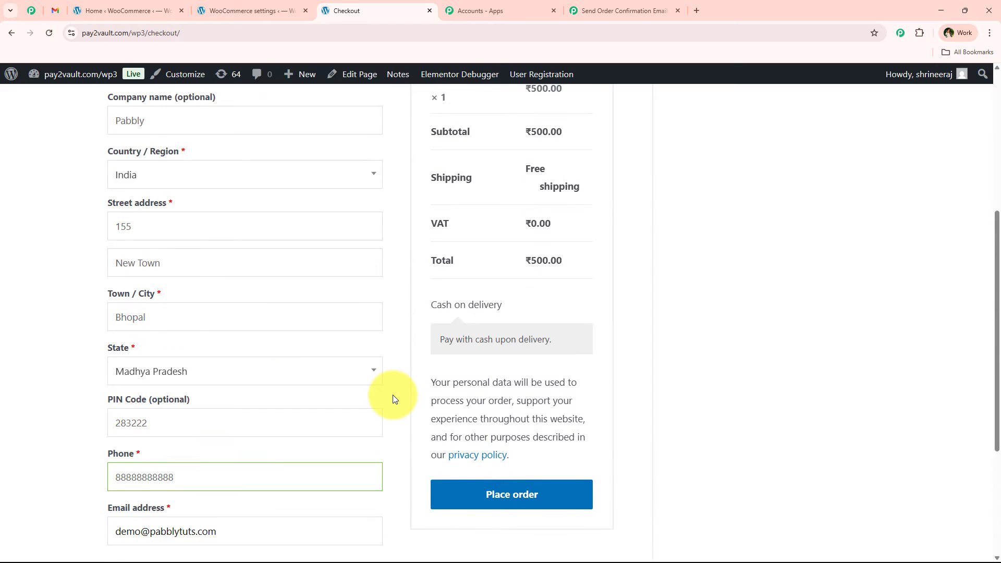
Place the cash-on-delivery test order and check the order-received message.
scroll(392, 393, "down", 3)
left_click(507, 394)
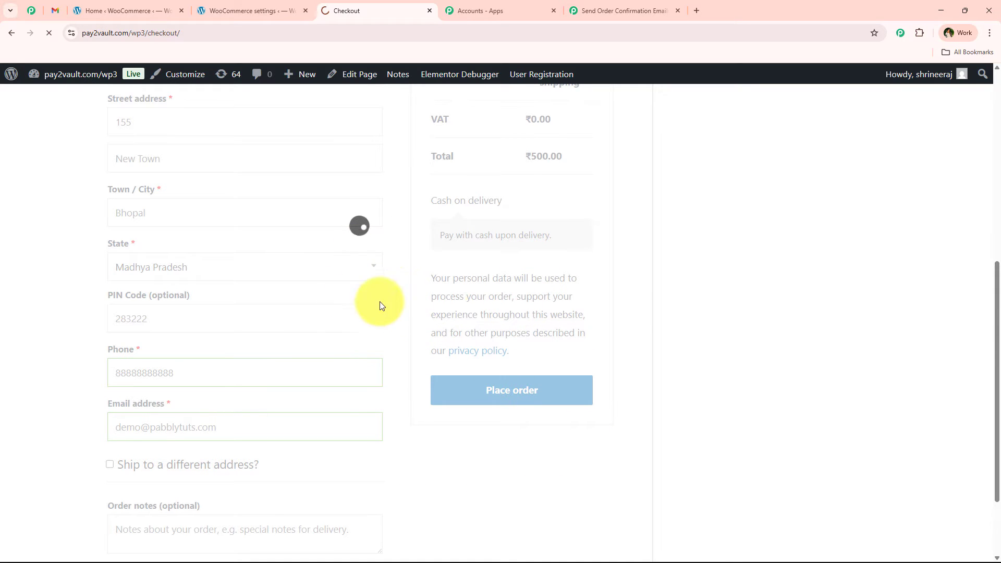
left_click_drag(96, 222, 374, 225)
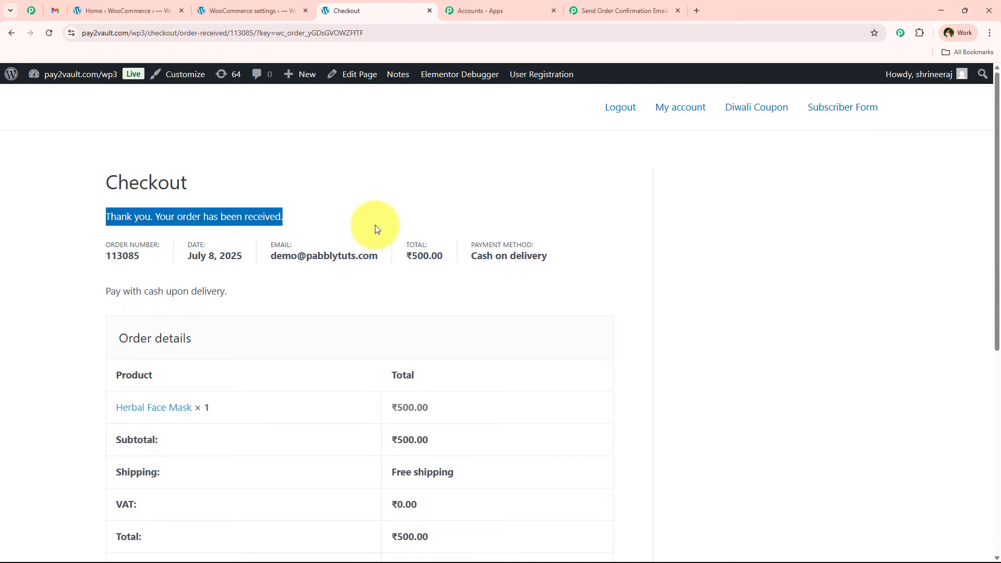
left_click(375, 221)
left_click_drag(86, 220, 329, 231)
left_click(327, 227)
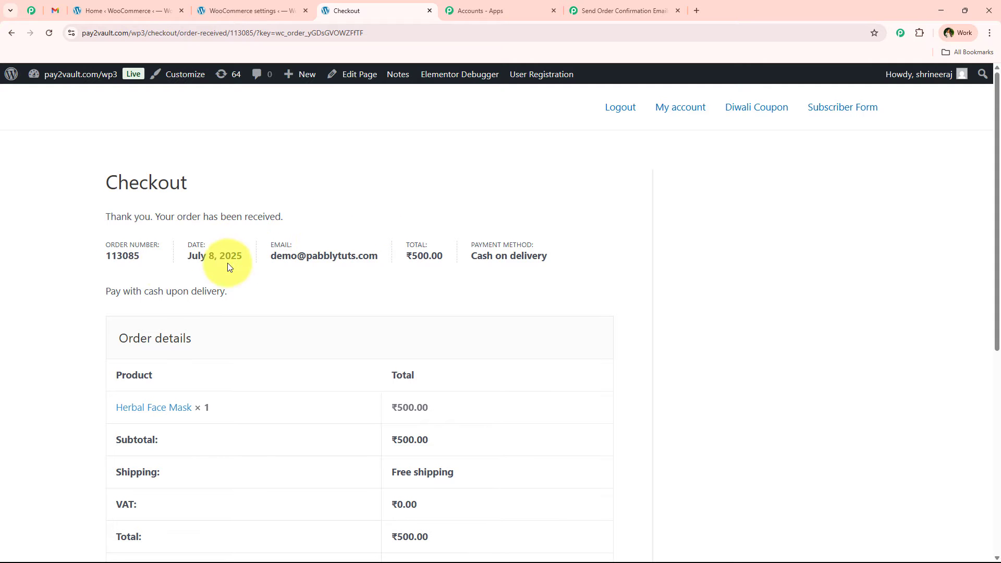
Examine the order number, email, total, payment method and addresses on the order confirmation, checking the workflow's tab for a captured response.
left_click_drag(275, 255, 559, 247)
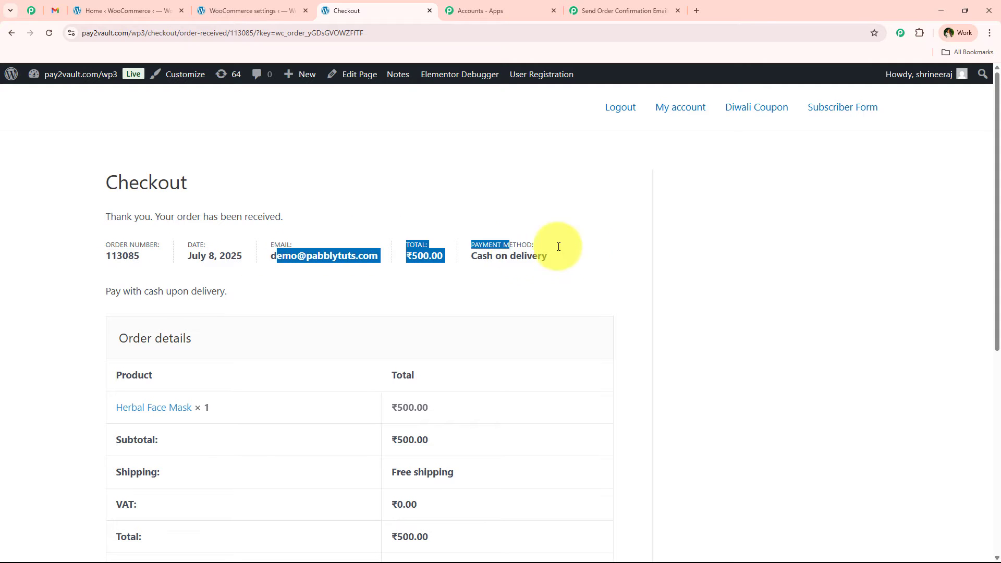
left_click(566, 257)
scroll(564, 263, "down", 6)
scroll(377, 355, "up", 10)
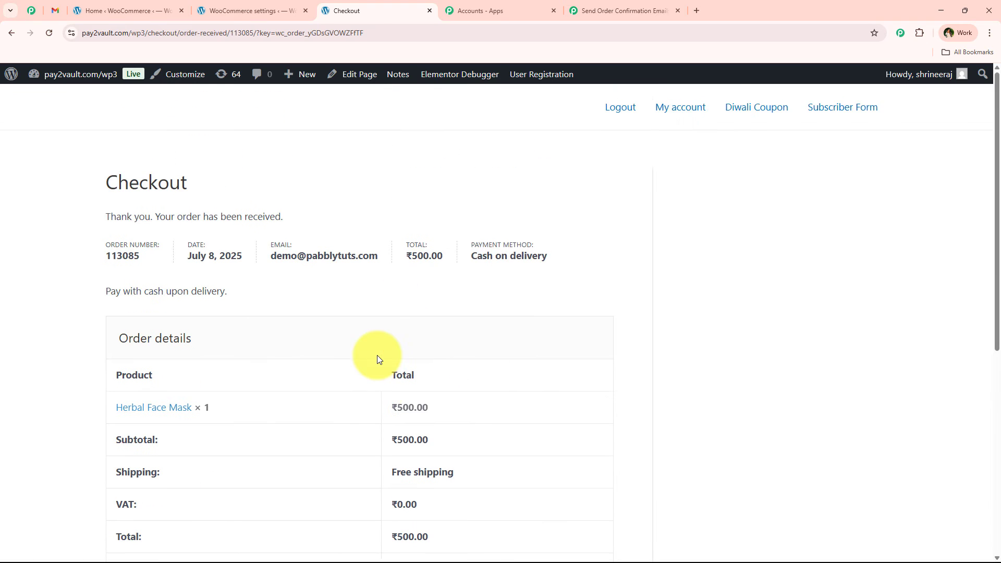
left_click(600, 11)
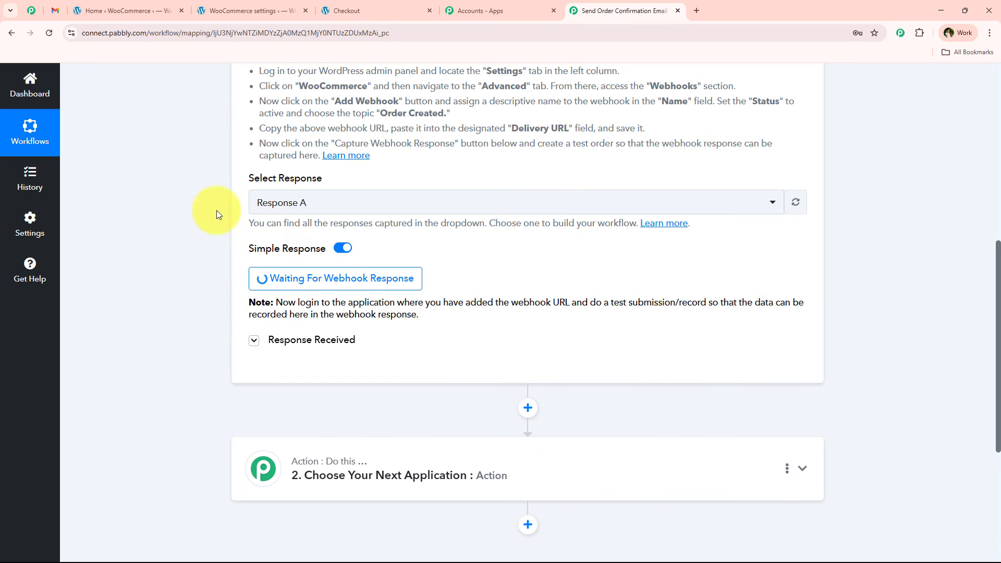
left_click(365, 10)
left_click_drag(85, 256, 440, 249)
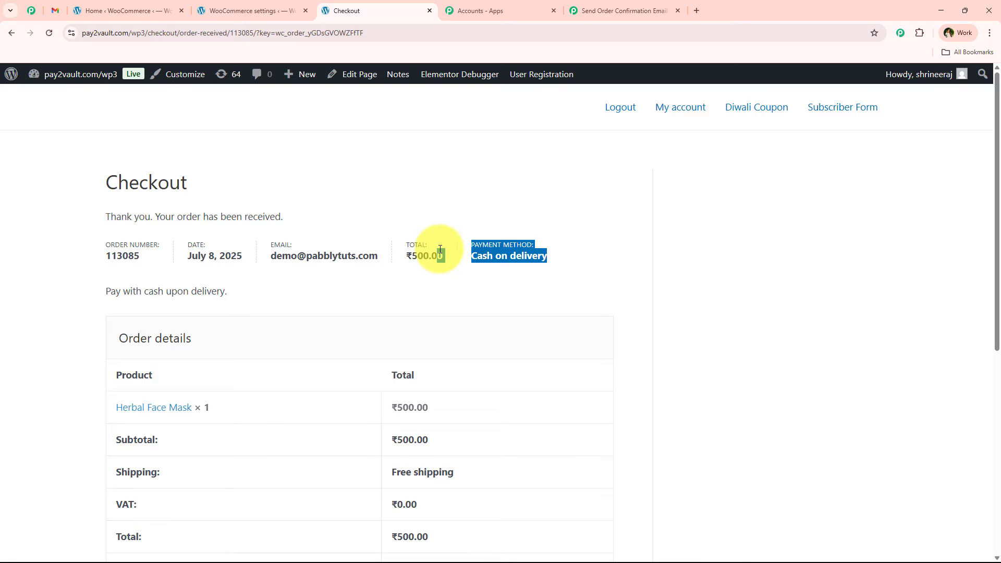
left_click(441, 249)
left_click_drag(105, 254, 173, 255)
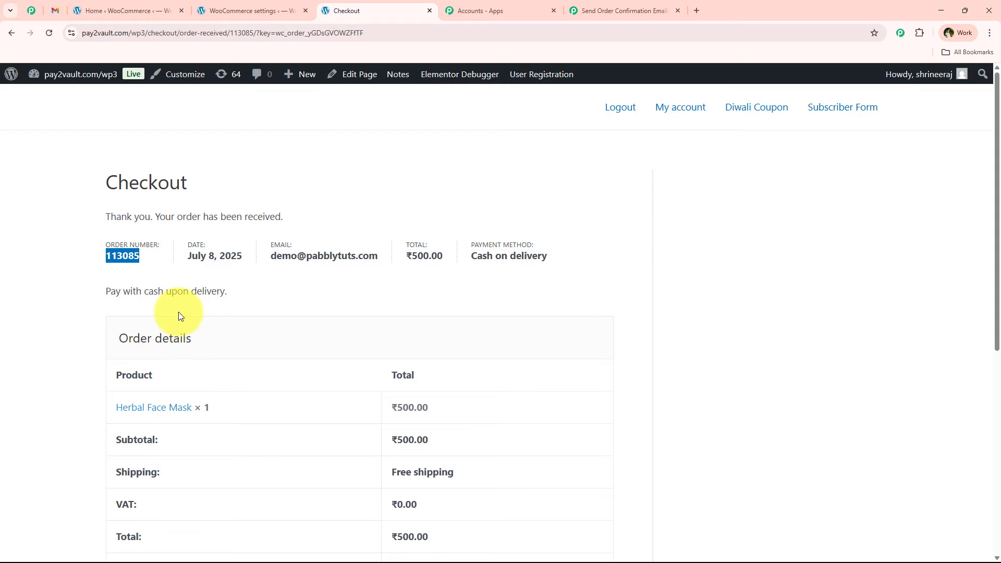
scroll(178, 315, "down", 7)
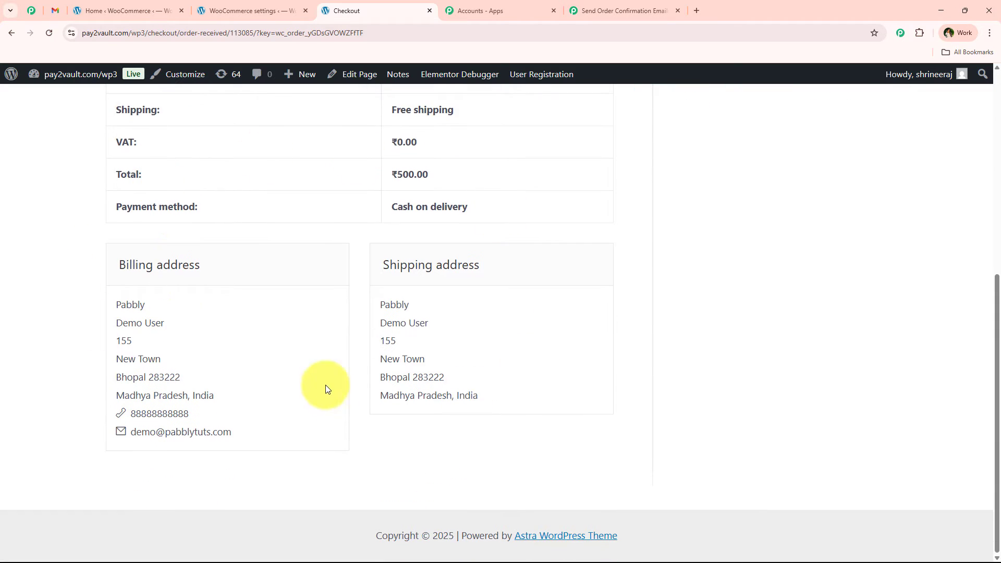
scroll(324, 380, "up", 10)
Return to the Pabbly Connect workflow tab and examine the shipping details in the captured WooCommerce response.
left_click(599, 11)
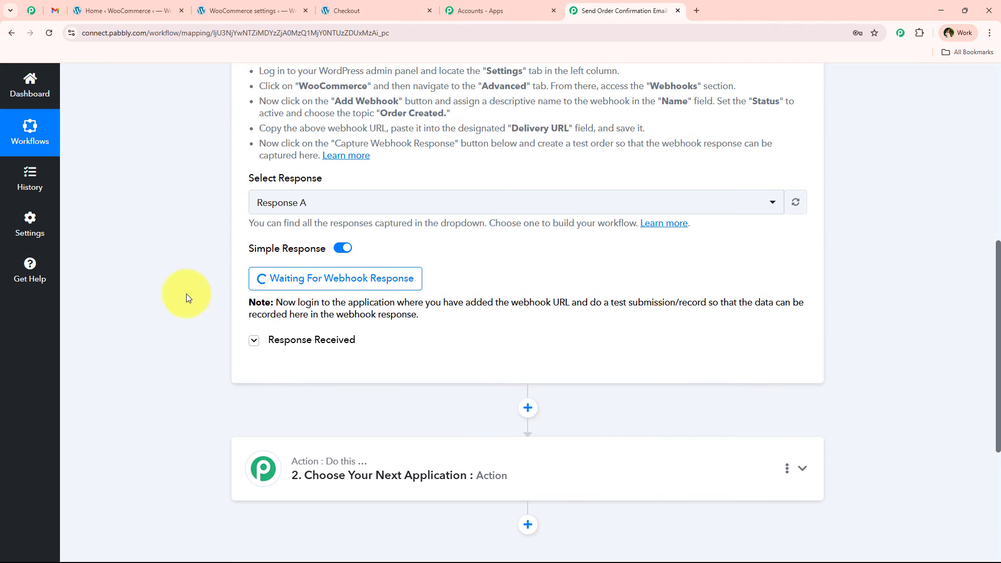
scroll(218, 305, "down", 2)
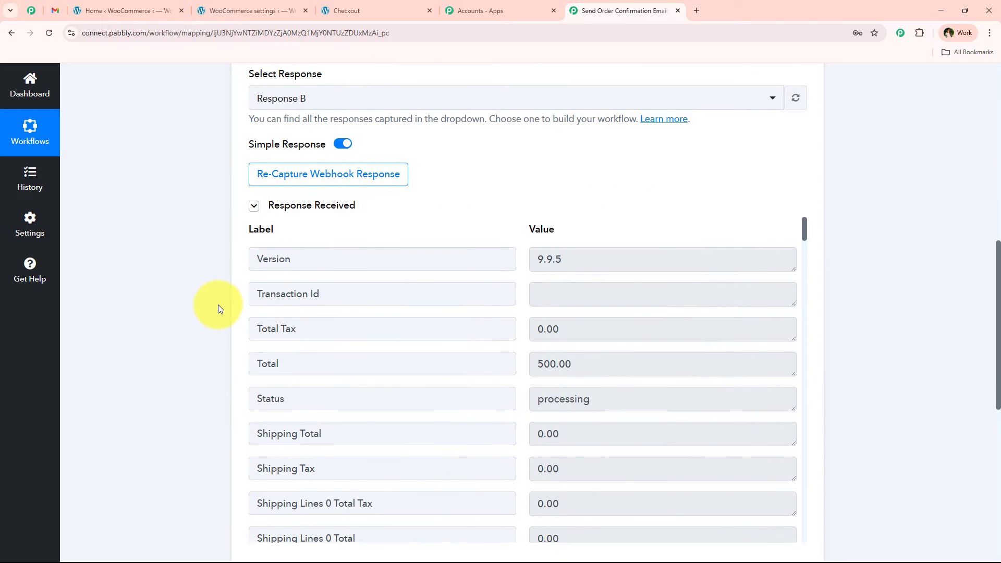
scroll(381, 289, "down", 8)
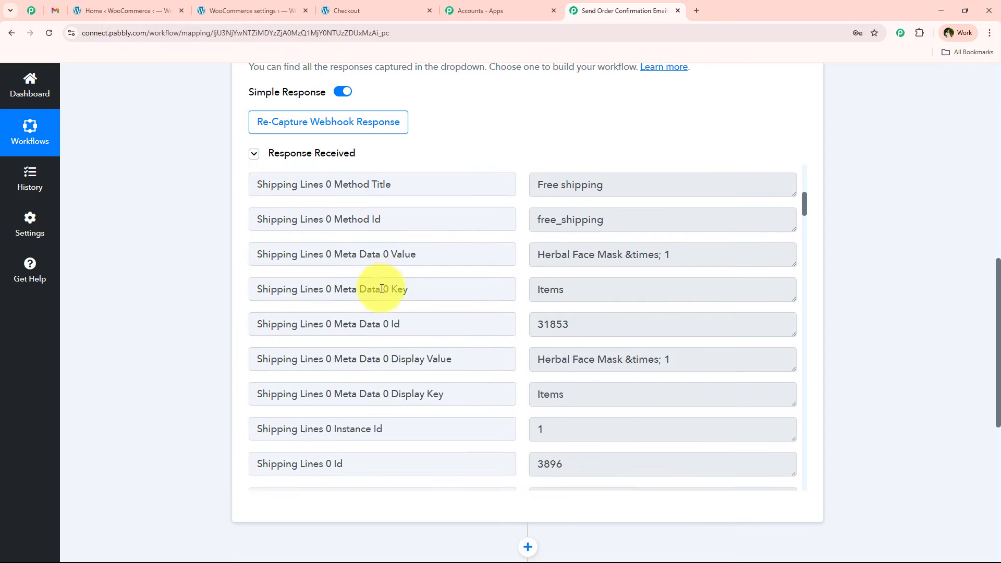
scroll(382, 288, "down", 9)
scroll(415, 242, "up", 3)
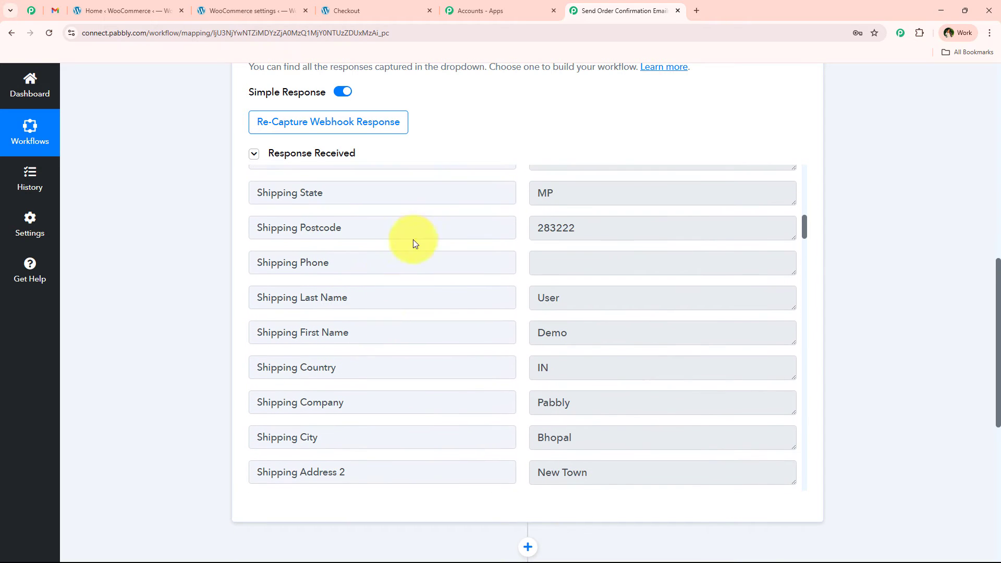
left_click(619, 333)
left_click(709, 303)
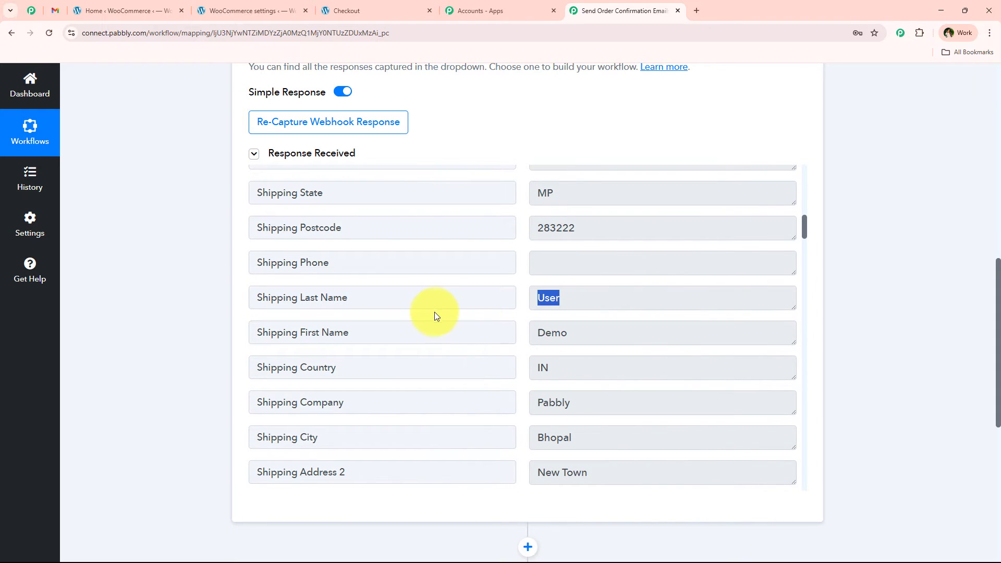
Examine the order data and billing details in the captured response, including the billing email, first name, last name and city.
scroll(586, 342, "down", 8)
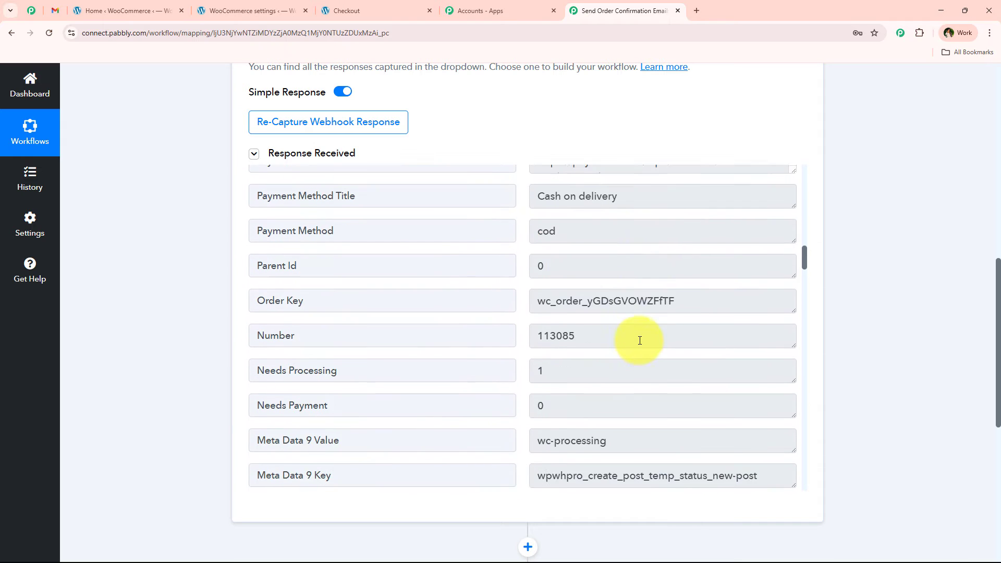
scroll(640, 341, "down", 13)
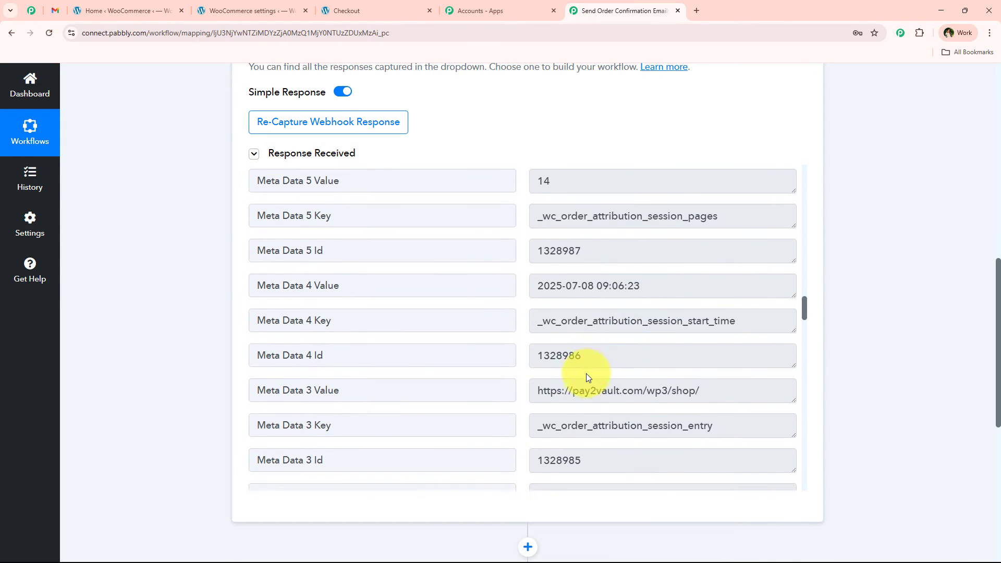
scroll(586, 373, "down", 6)
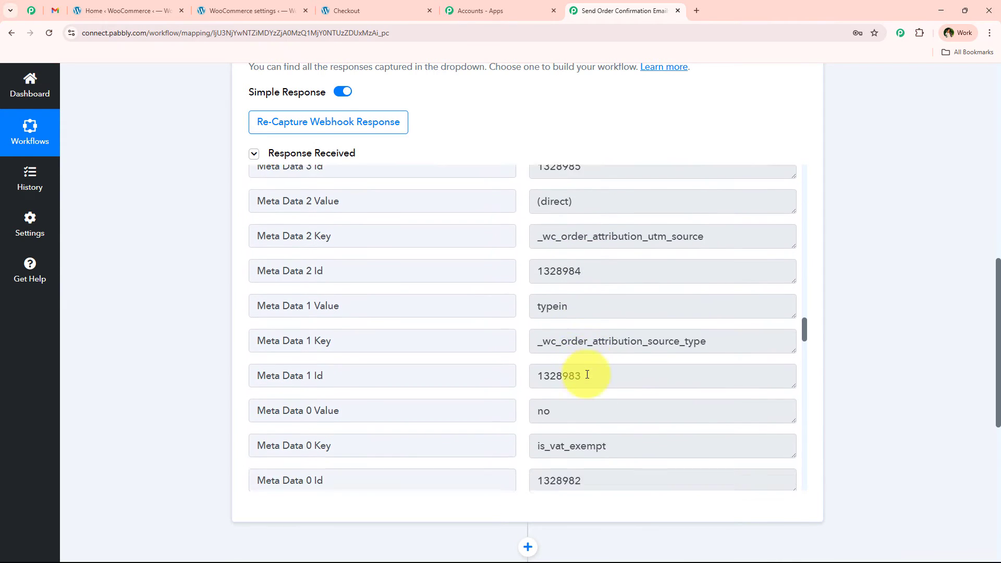
scroll(586, 376, "down", 20)
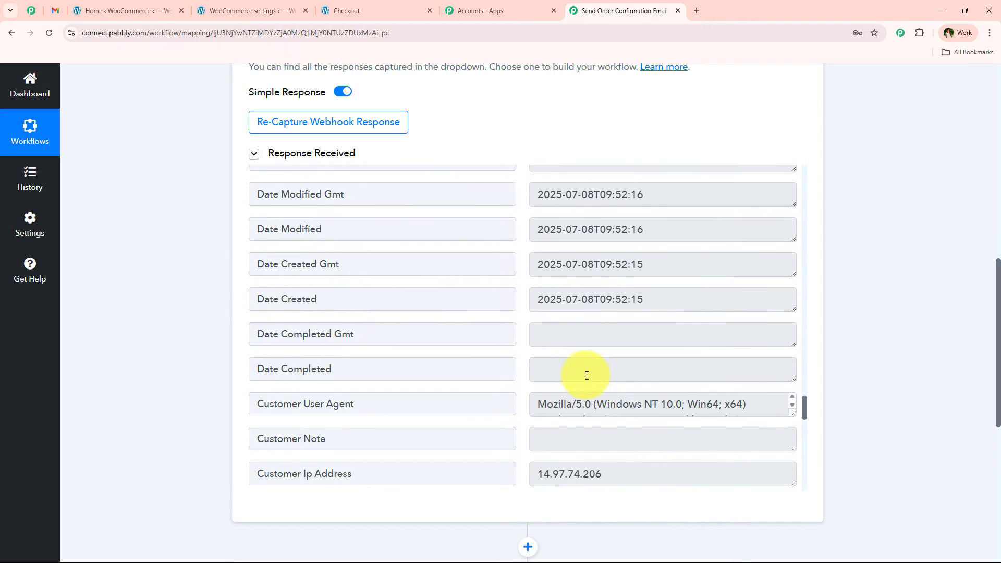
scroll(586, 376, "down", 11)
left_click_drag(649, 313, 551, 313)
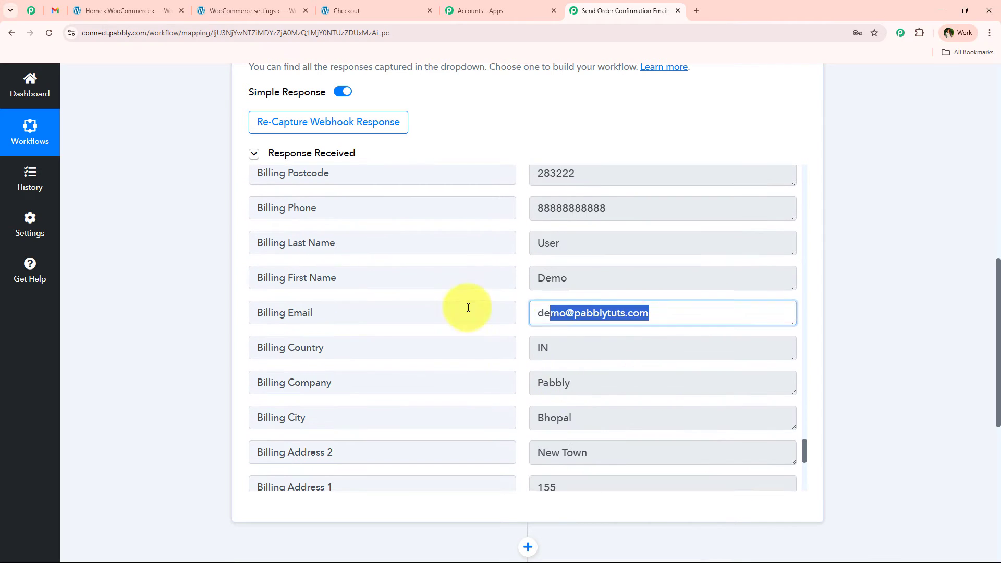
double_click(553, 278)
left_click(647, 241)
double_click(727, 177)
double_click(615, 420)
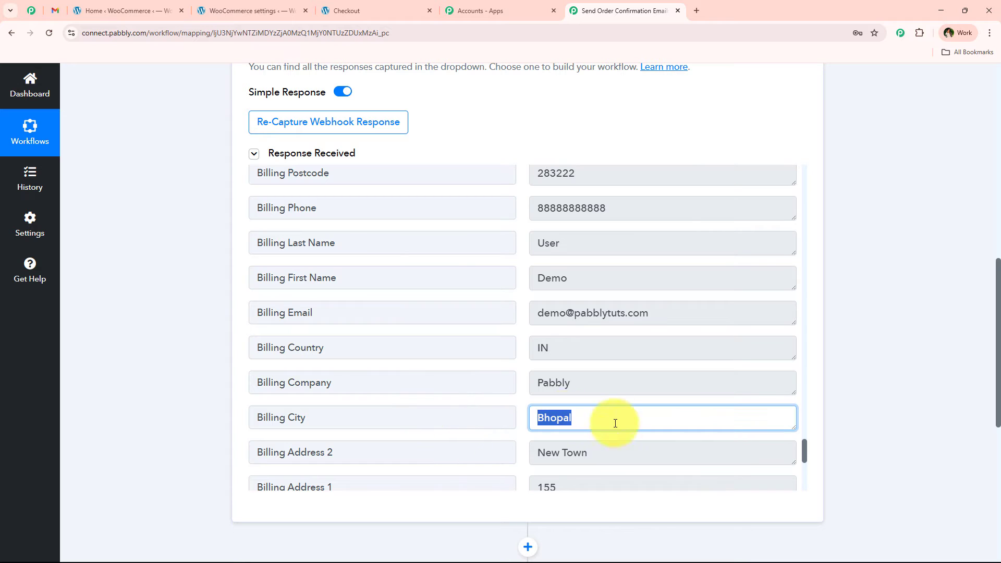
left_click(203, 284)
Collapse the WooCommerce trigger step and choose Gmail as the app for the action step.
scroll(204, 279, "up", 15)
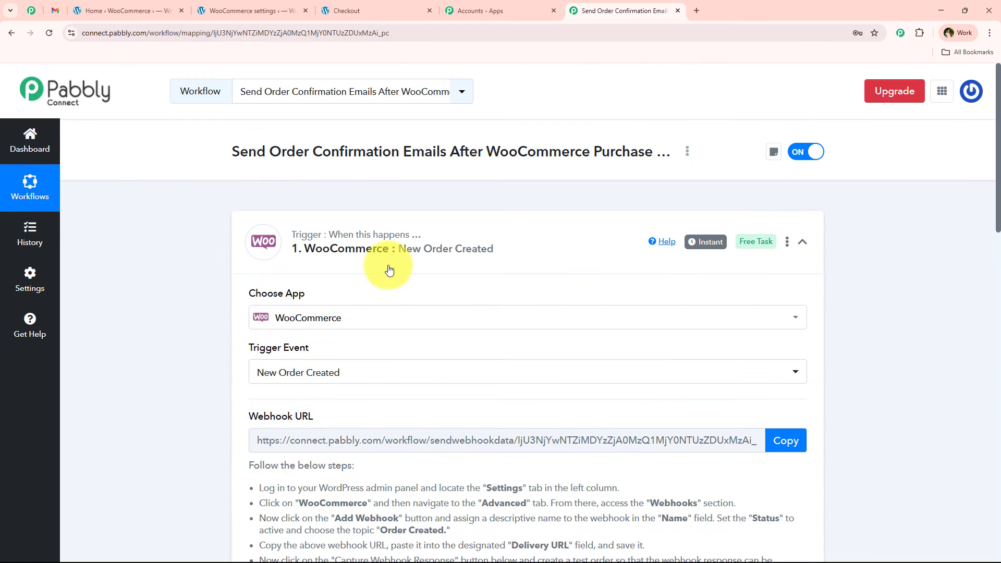
left_click(389, 270)
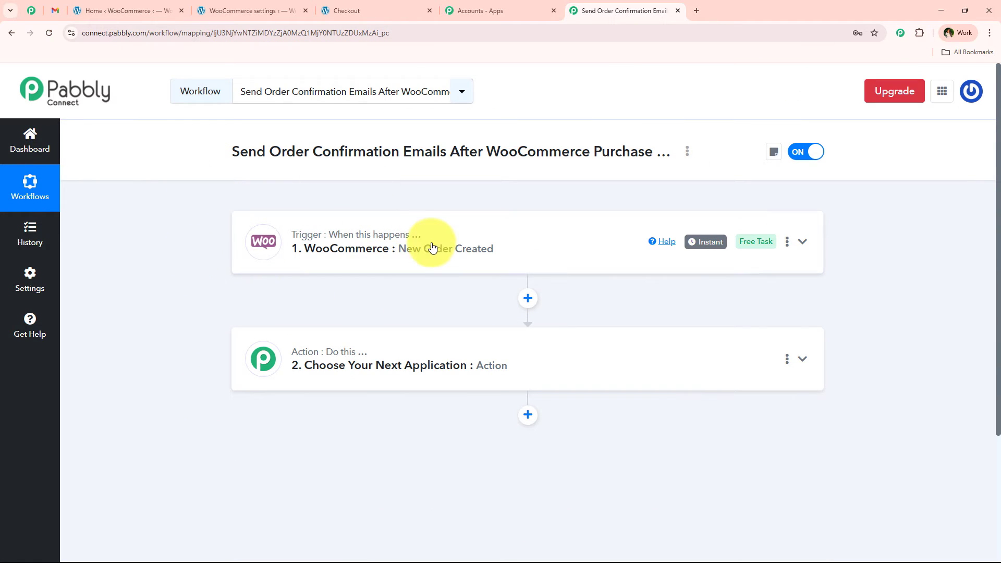
left_click(402, 365)
left_click(364, 293)
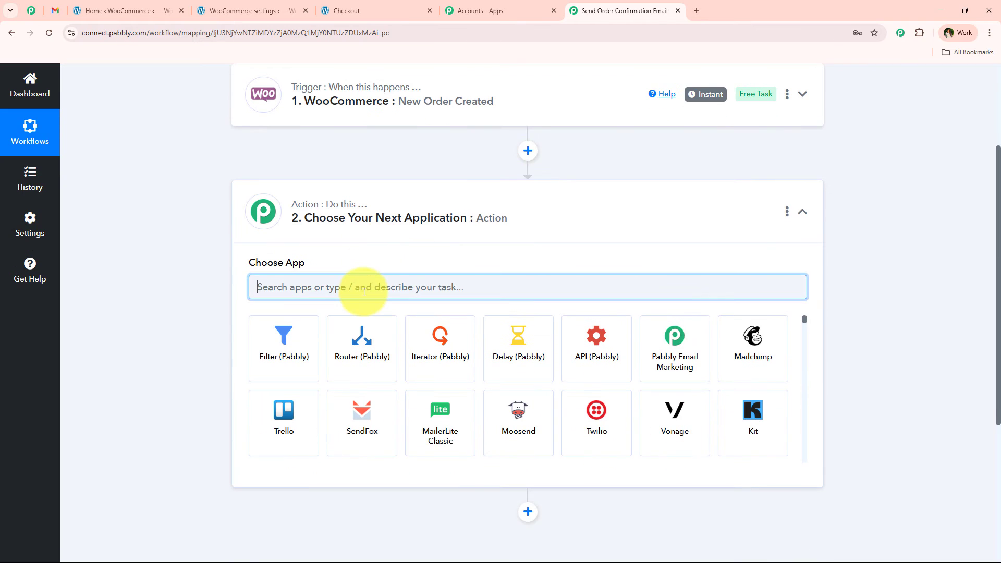
type("Gmail")
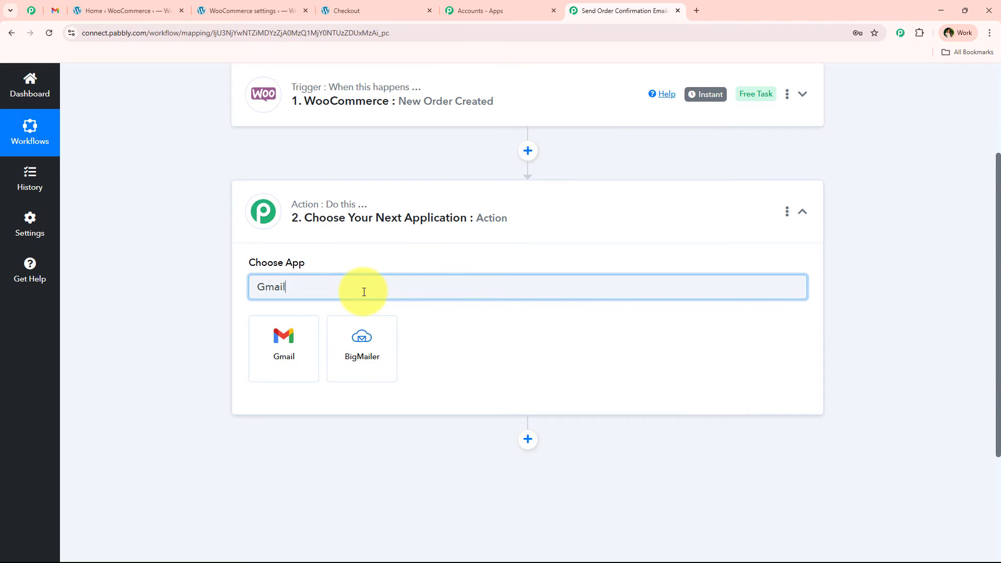
left_click(311, 324)
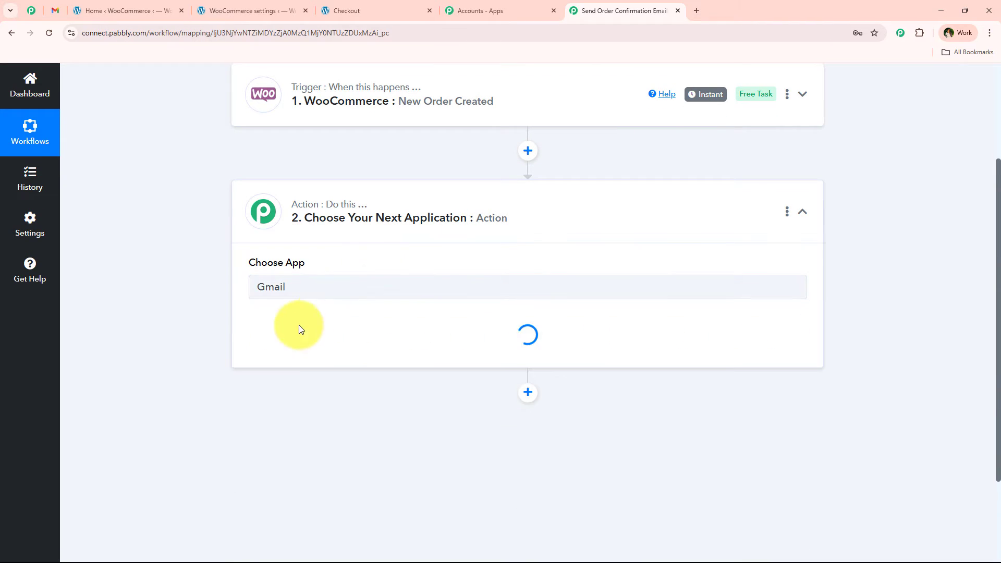
Set the Gmail action event to Send Email (V1).
left_click(277, 344)
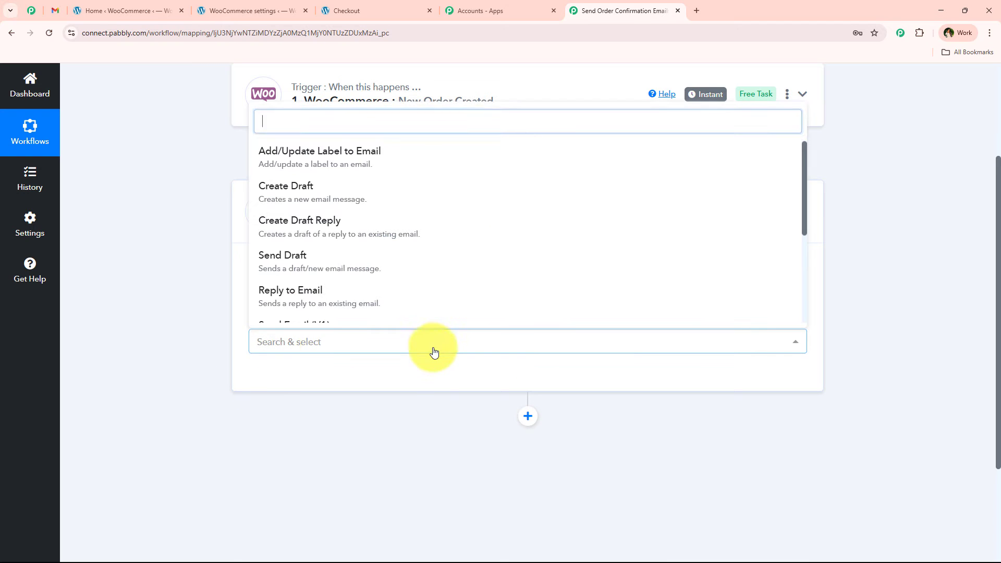
scroll(424, 240, "down", 3)
left_click(302, 235)
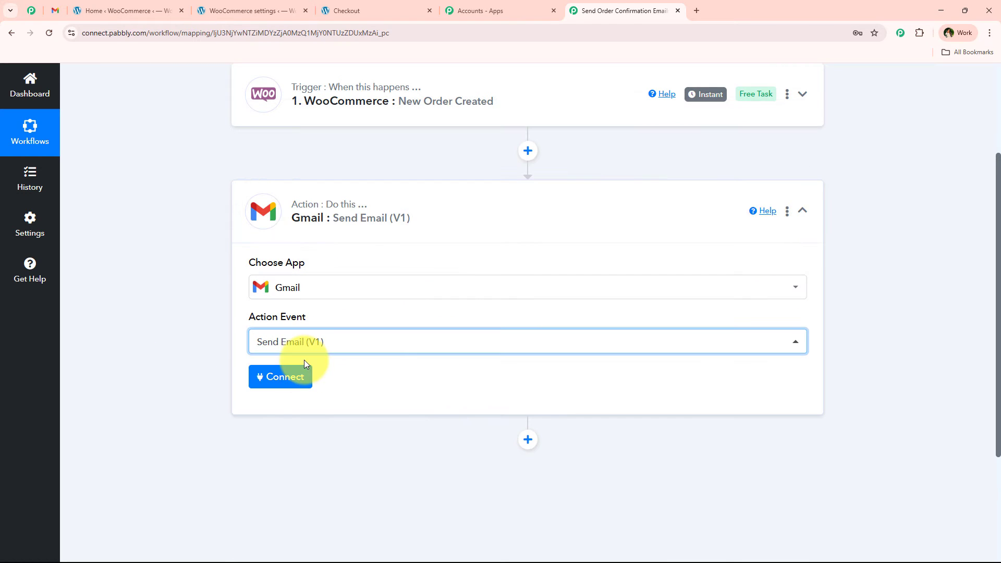
Connect the Gmail action through the existing connection Gmail #54 and save it.
left_click(312, 377)
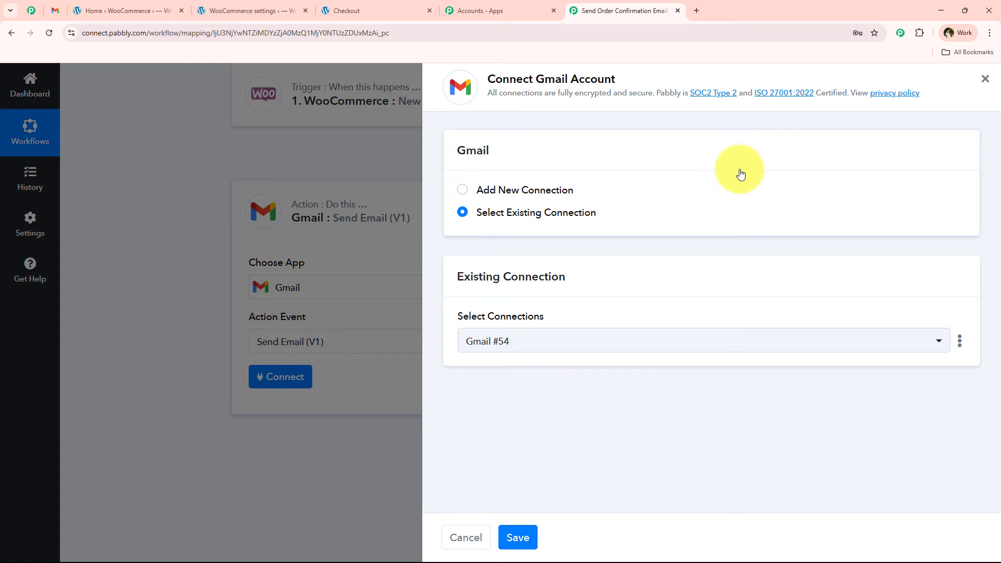
left_click_drag(537, 81, 628, 79)
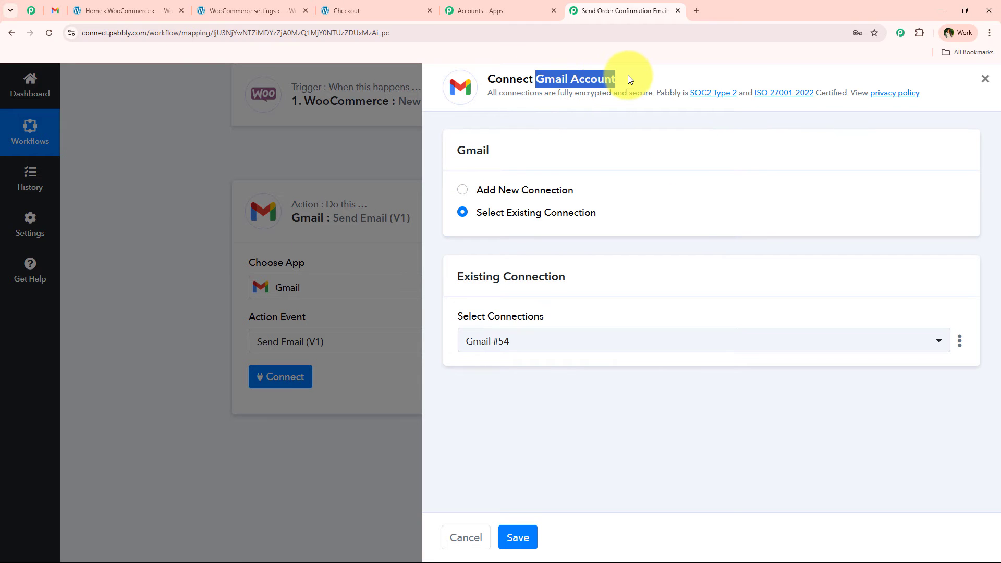
left_click(521, 192)
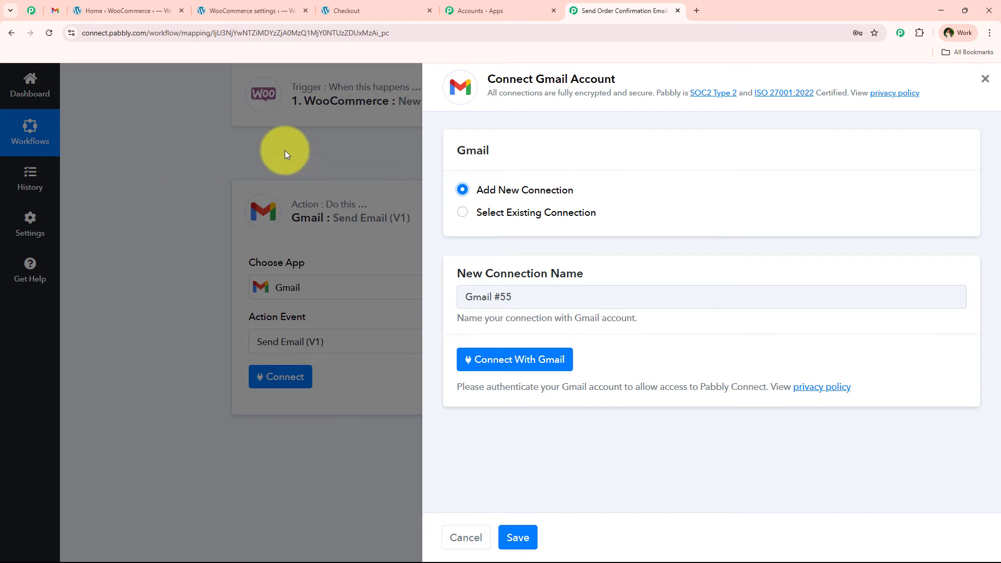
left_click(564, 214)
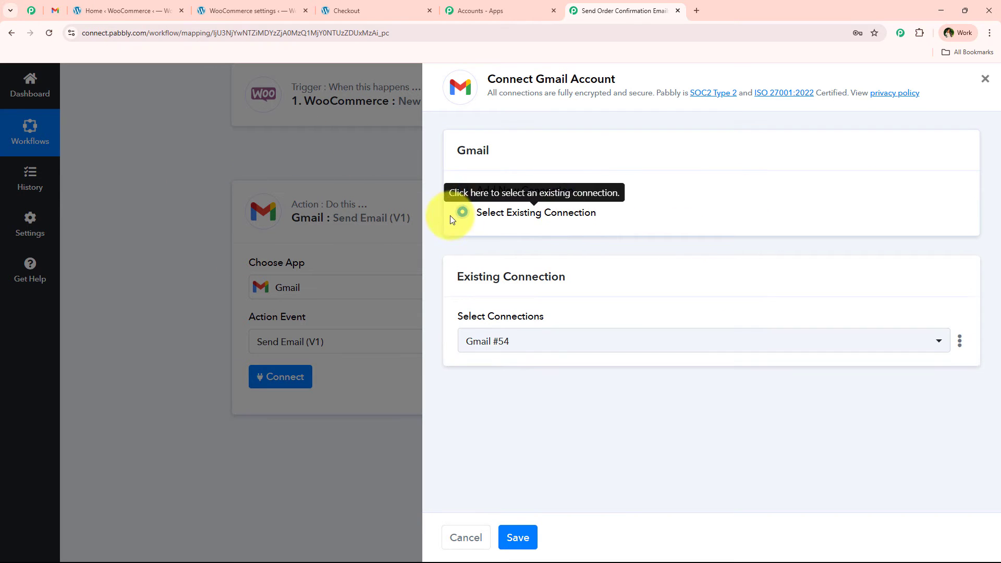
left_click_drag(475, 216, 660, 221)
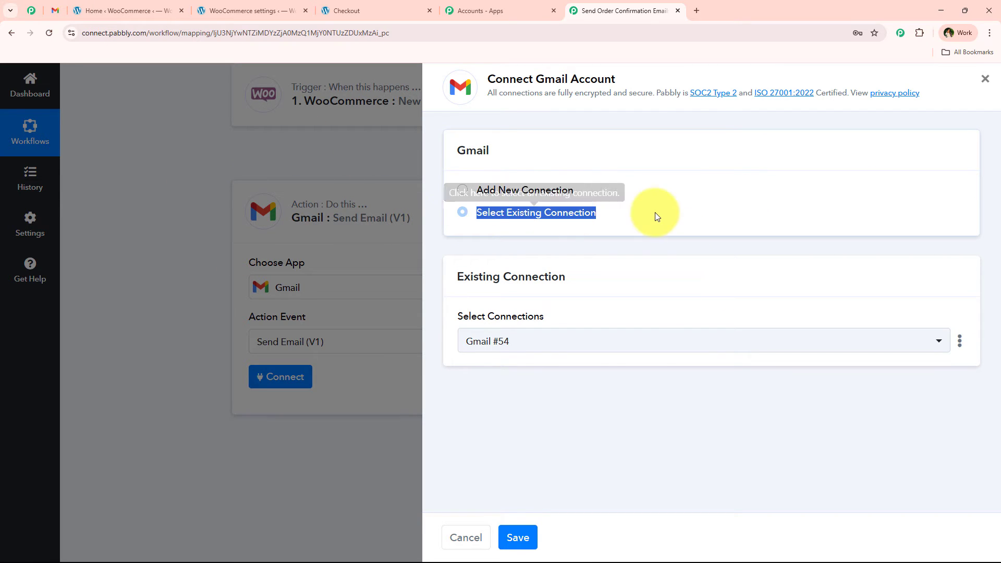
left_click(527, 537)
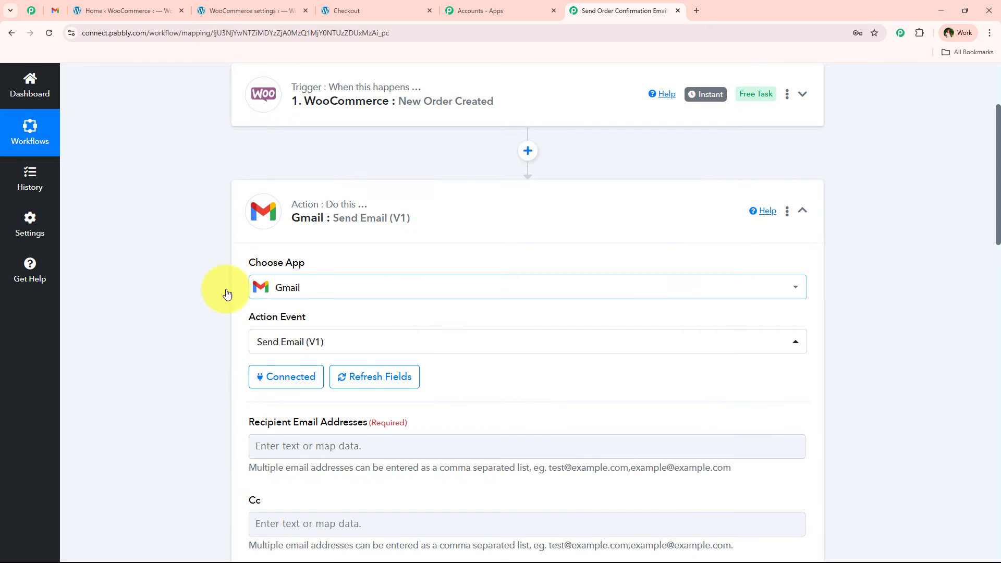
scroll(162, 303, "down", 1)
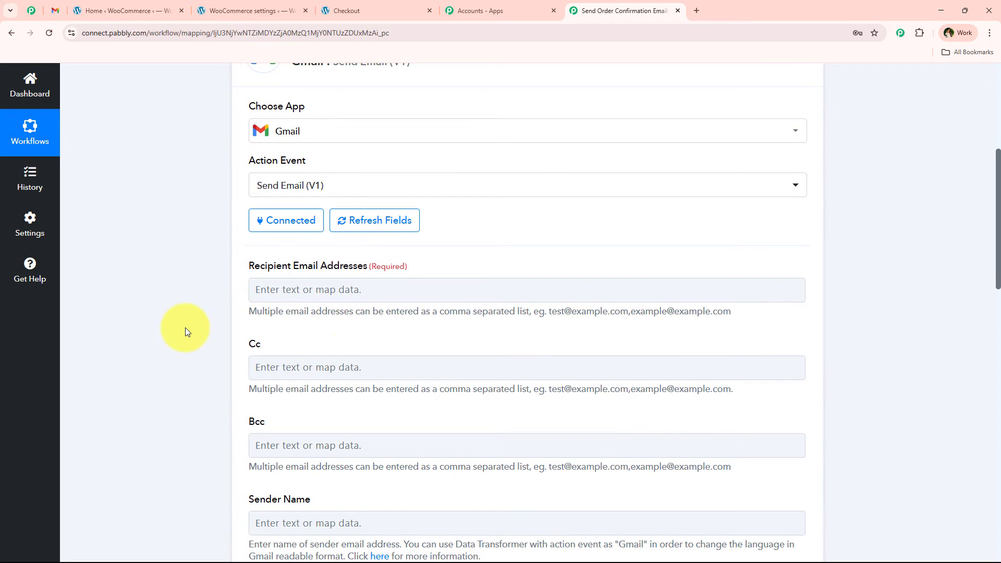
scroll(188, 332, "down", 1)
left_click(402, 238)
left_click(366, 297)
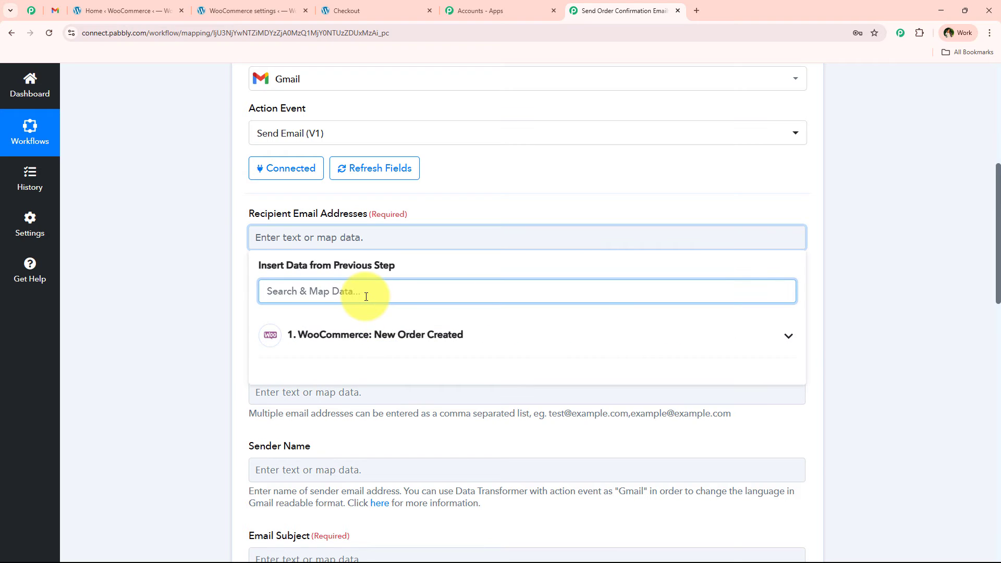
type("@")
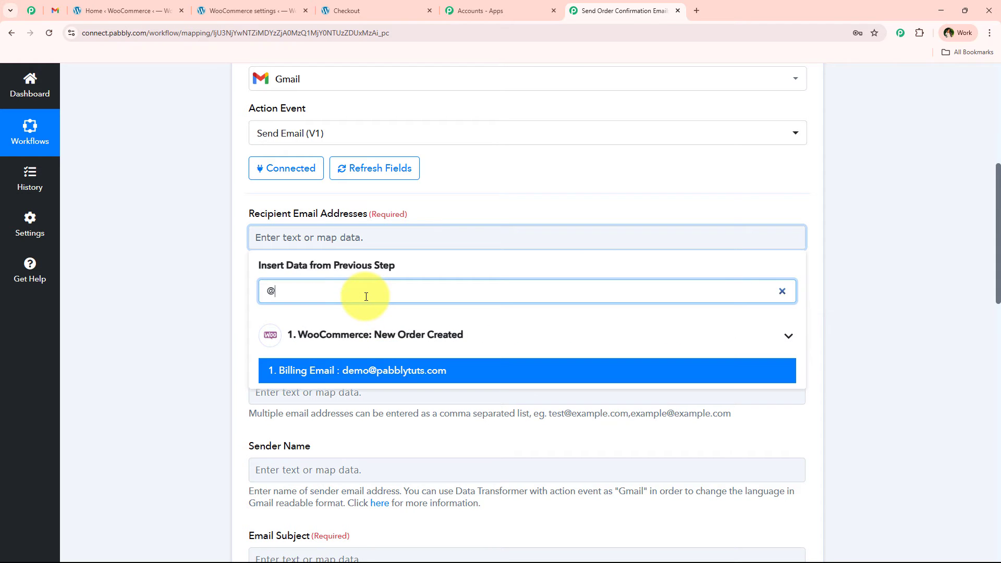
left_click(117, 283)
left_click(339, 246)
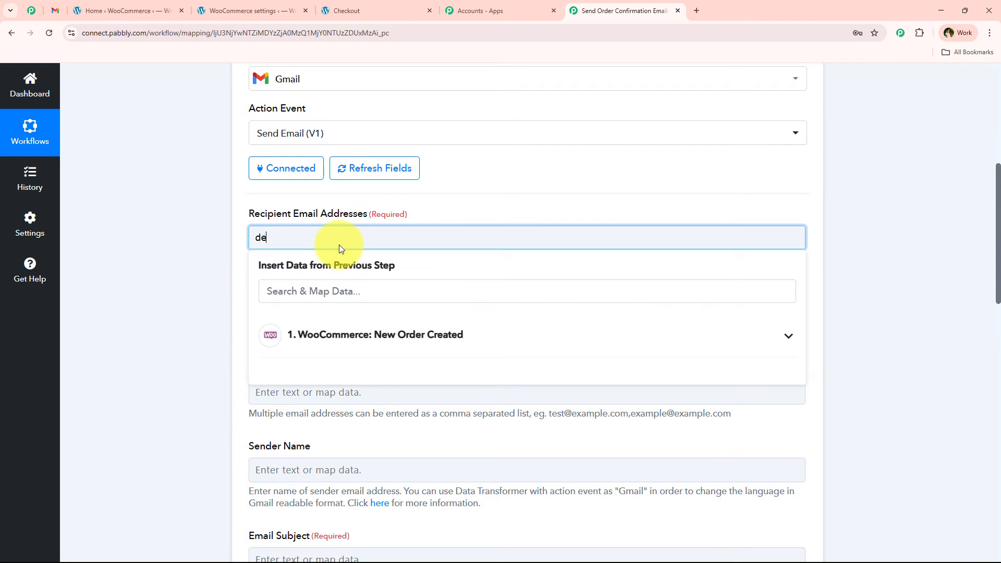
key("ctrl+a")
key("BackSpace")
left_click(199, 250)
left_click(305, 238)
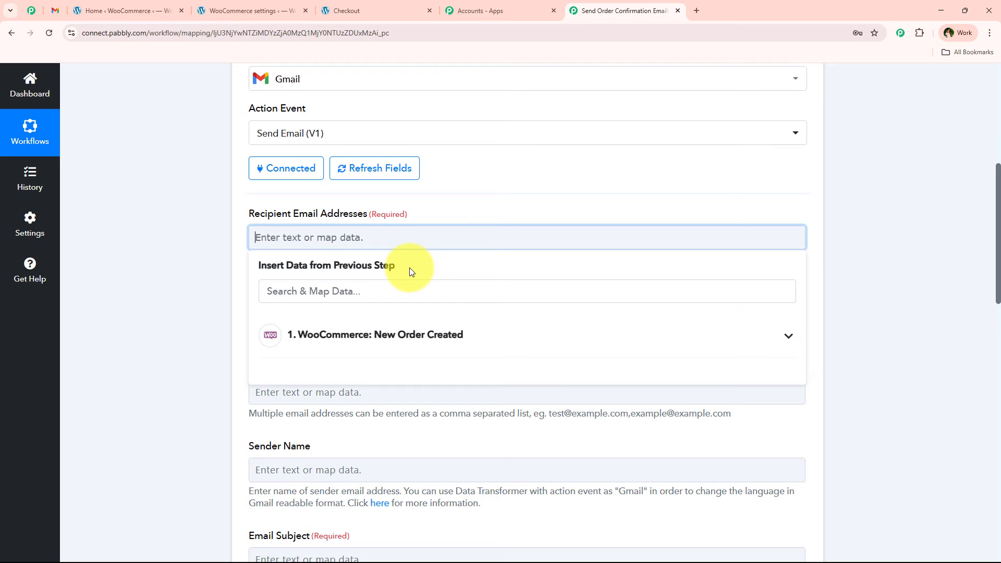
left_click(384, 348)
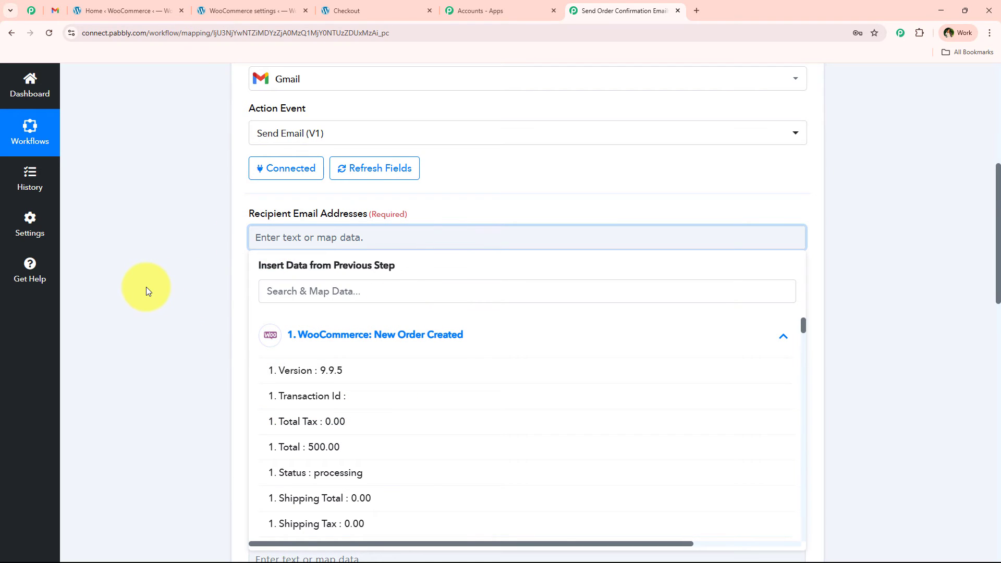
left_click_drag(208, 274, 283, 241)
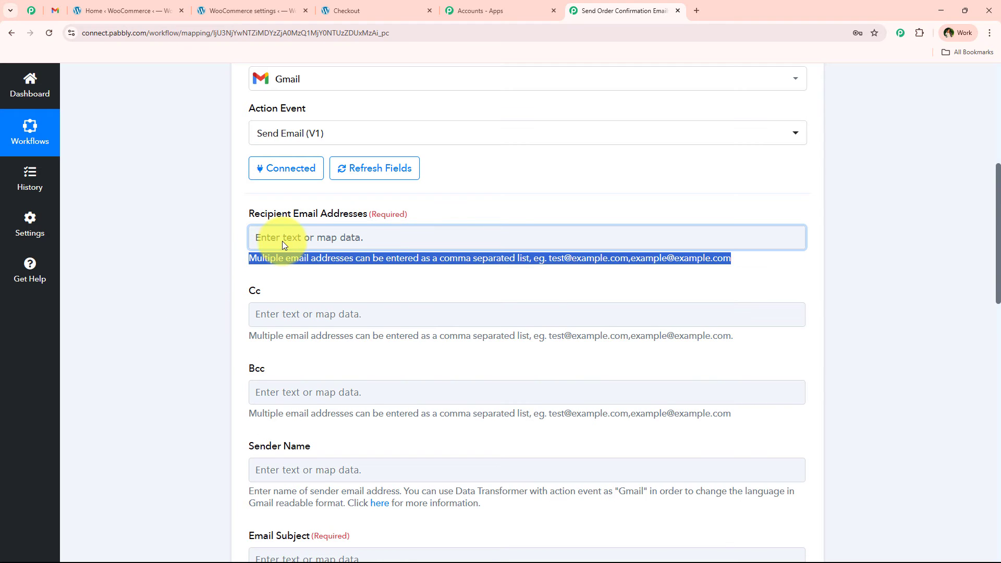
left_click(282, 241)
left_click(232, 251)
Map the Billing Email from the WooCommerce order into Recipient Email Addresses, finding it by searching the order data for "@".
left_click(254, 238)
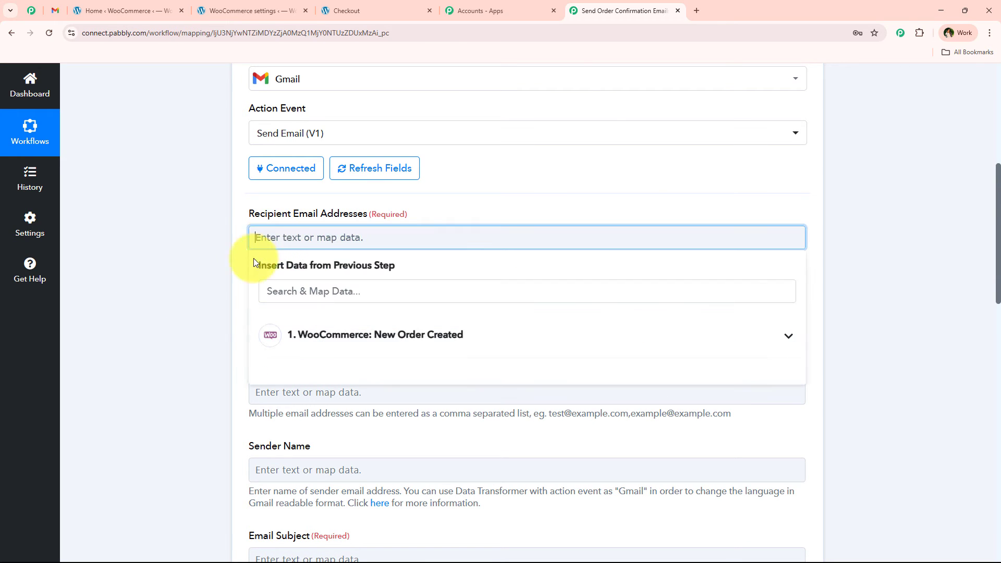
left_click(318, 299)
type("@")
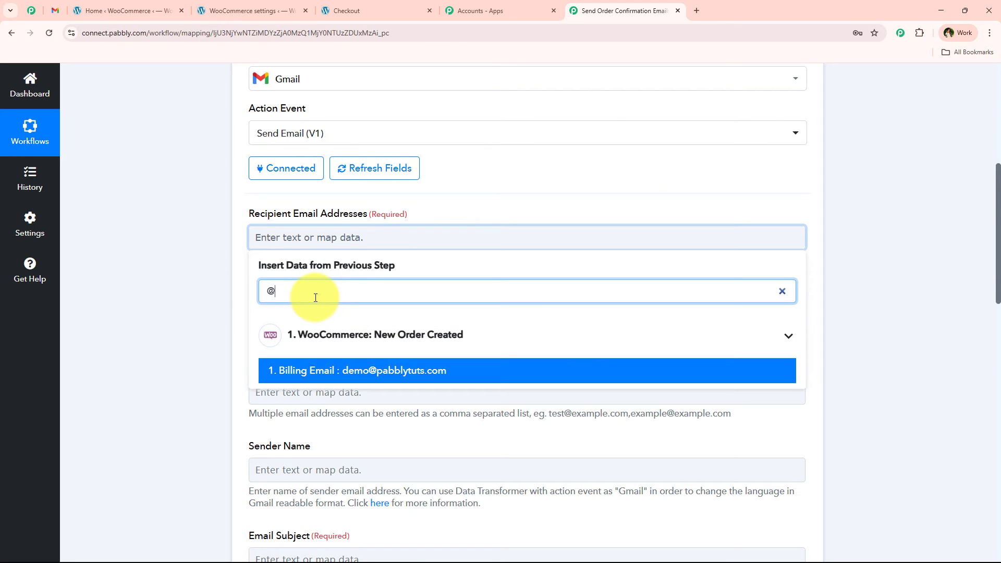
left_click(327, 373)
left_click(217, 217)
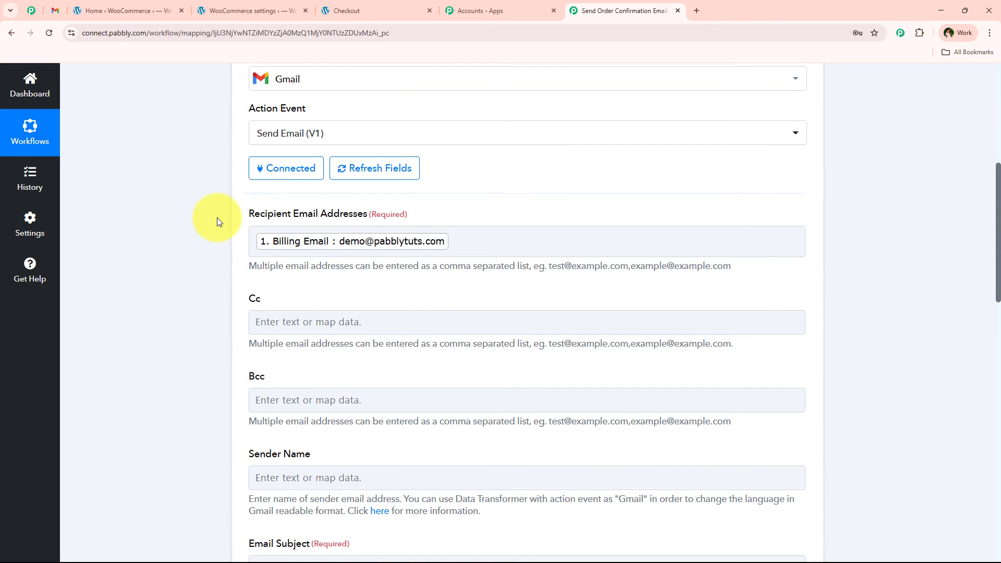
Copy the sender name NaturalGlow Skincare from the sample confirmation email in Gmail into the Sender Name field in Pabbly Connect.
scroll(217, 217, "down", 2)
double_click(254, 142)
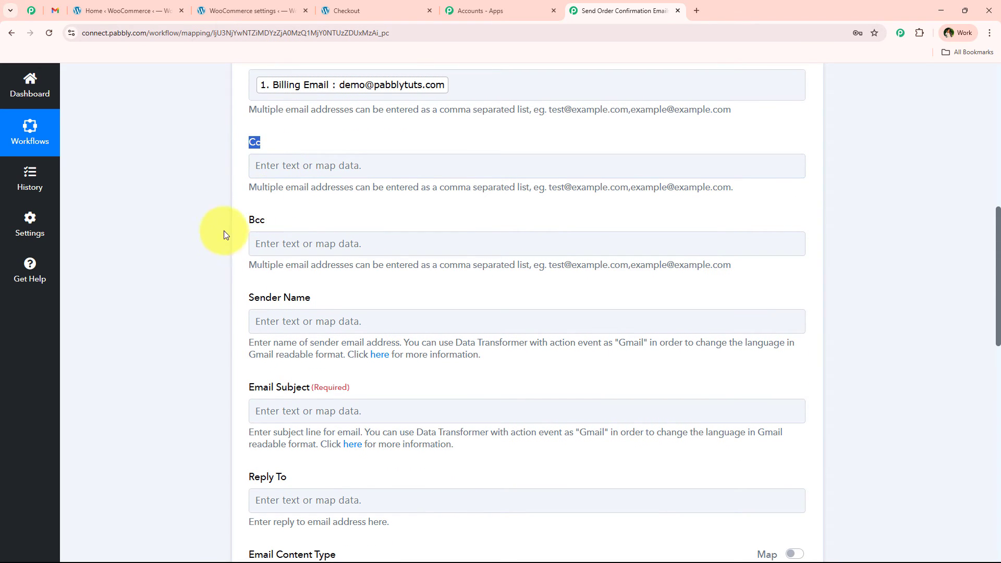
double_click(257, 220)
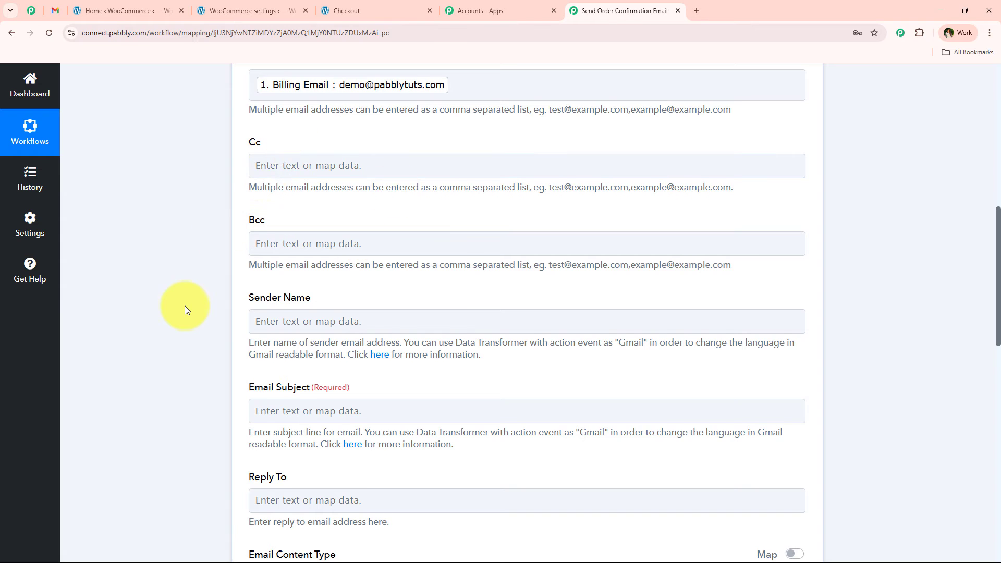
scroll(185, 307, "down", 2)
scroll(184, 308, "down", 2)
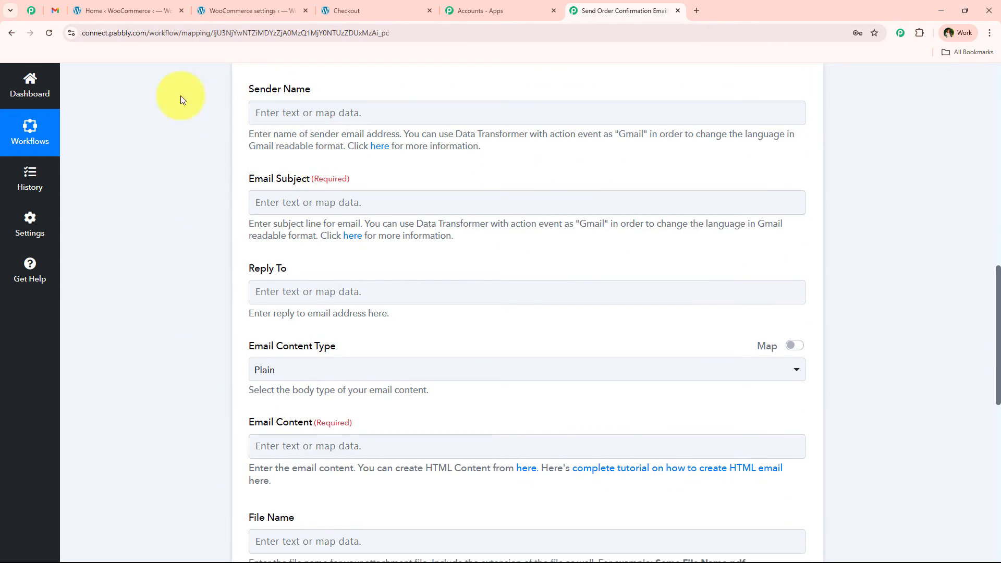
left_click(65, 4)
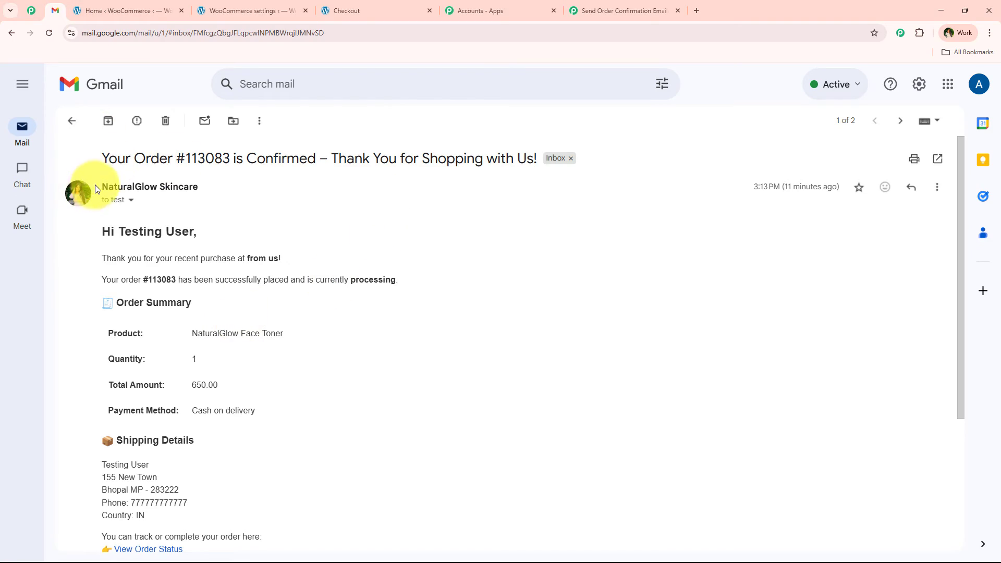
left_click_drag(82, 190, 274, 187)
key("ctrl+c")
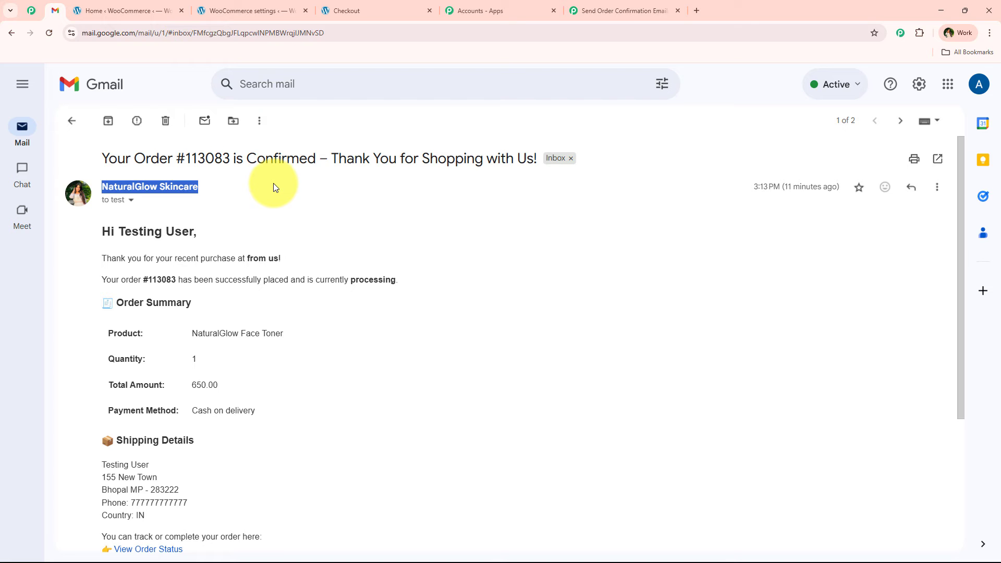
left_click(605, 10)
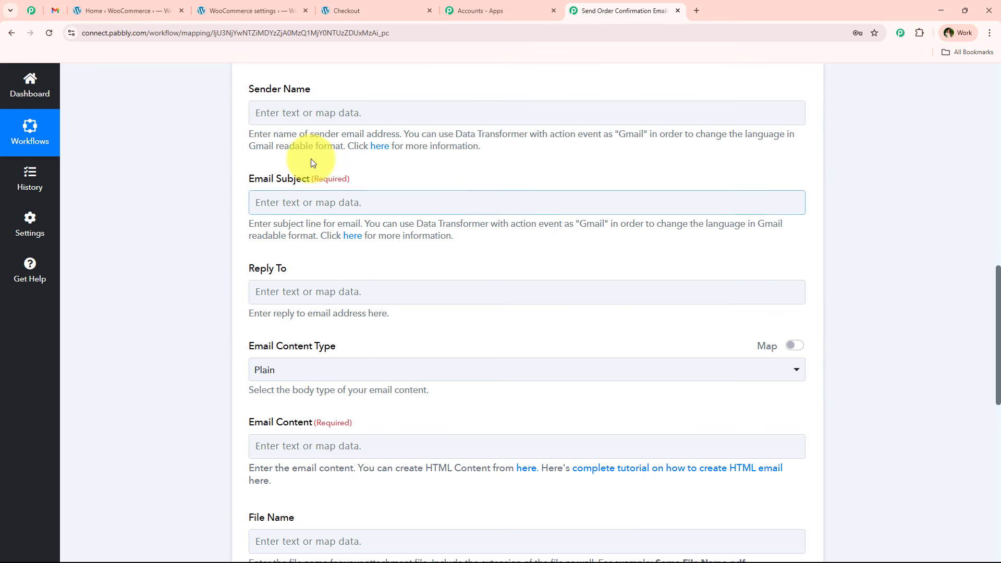
left_click(319, 114)
key("ctrl+v")
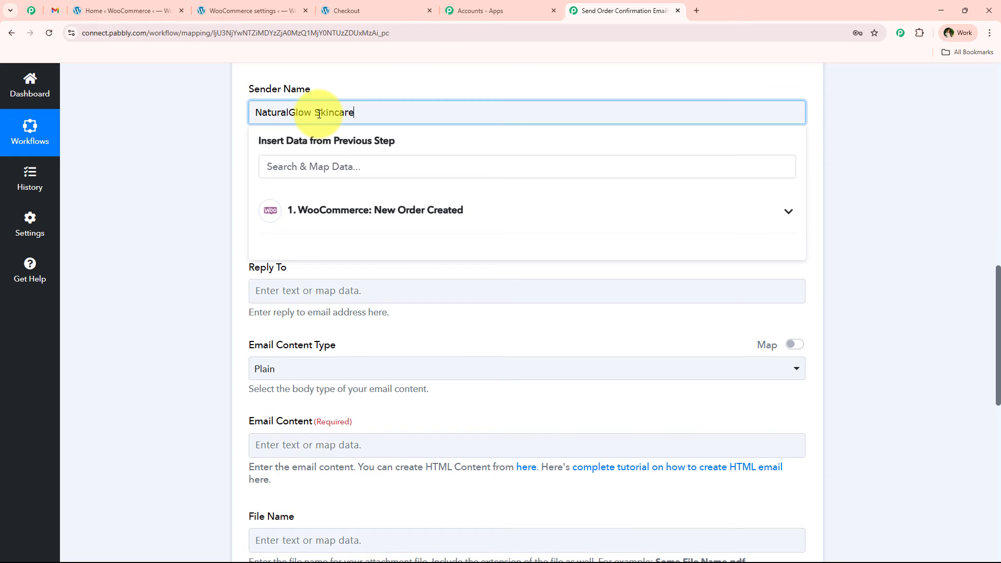
left_click(187, 173)
Copy the subject line of the sample confirmation email in Gmail into the Email Subject field of the Send Email action in Pabbly Connect.
scroll(186, 173, "down", 2)
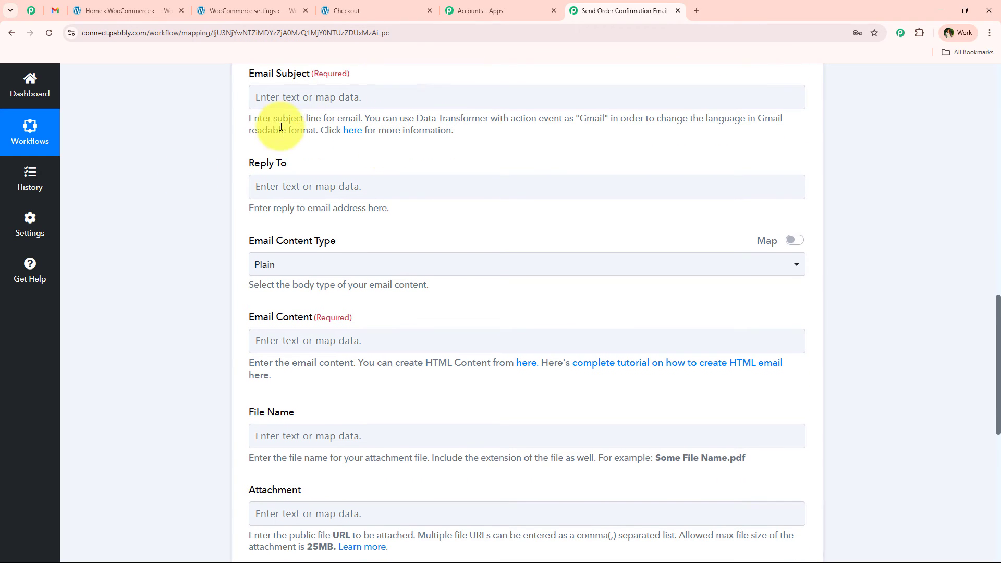
left_click(55, 10)
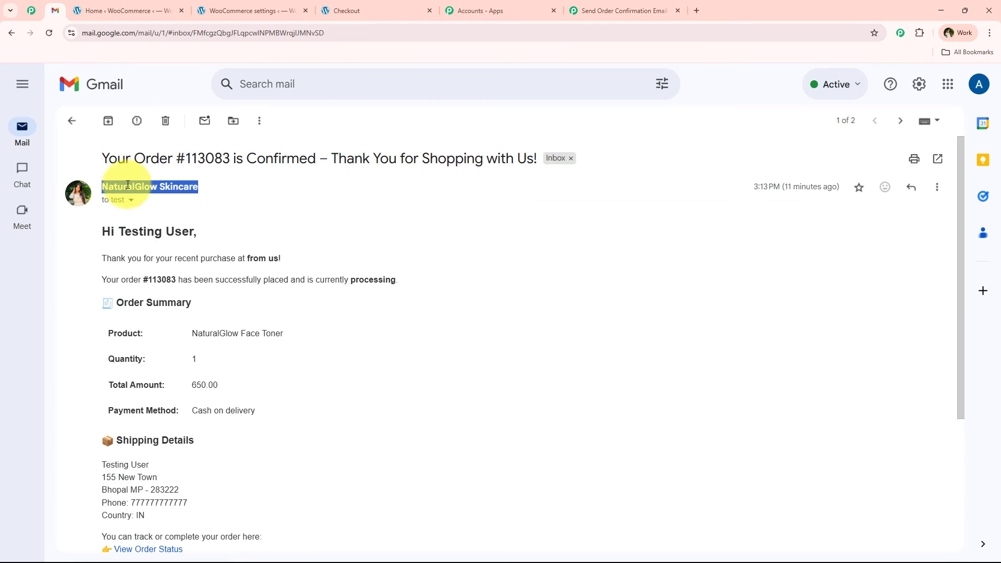
left_click_drag(104, 158, 537, 155)
key("ctrl+c")
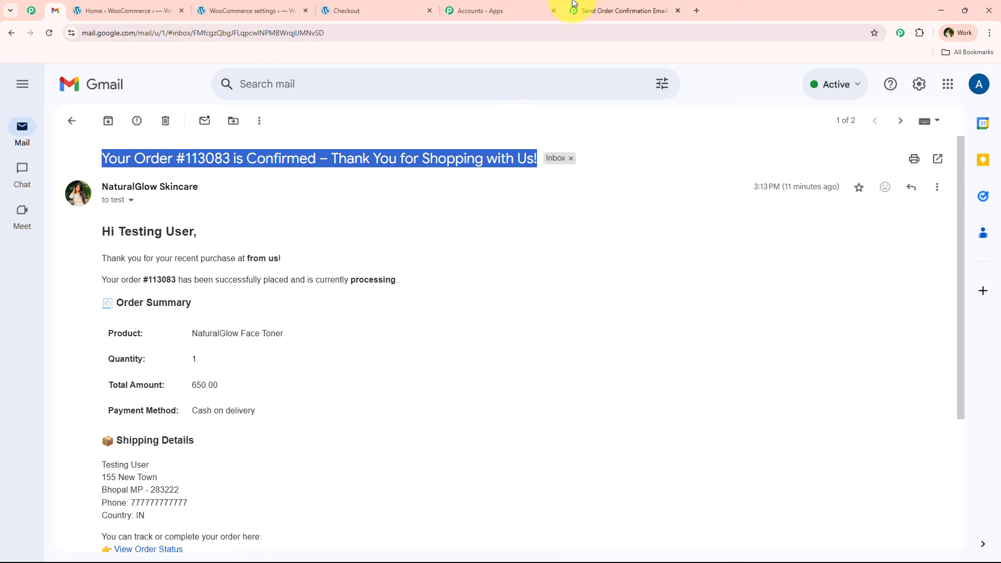
left_click(595, 10)
left_click(312, 101)
key("ctrl+v")
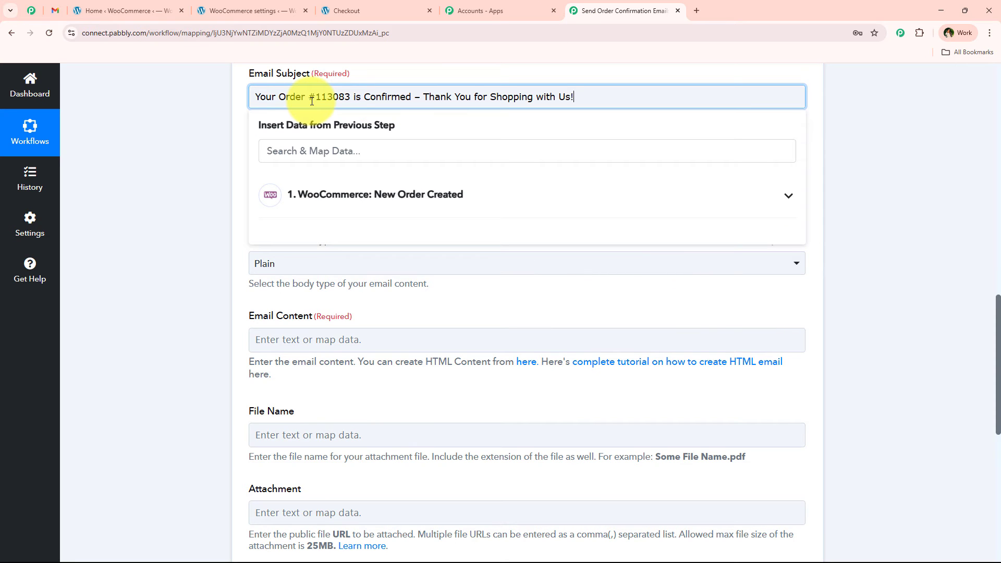
Replace the fixed order number in the email subject with the mapped Number field from the WooCommerce order.
left_click_drag(316, 98, 350, 98)
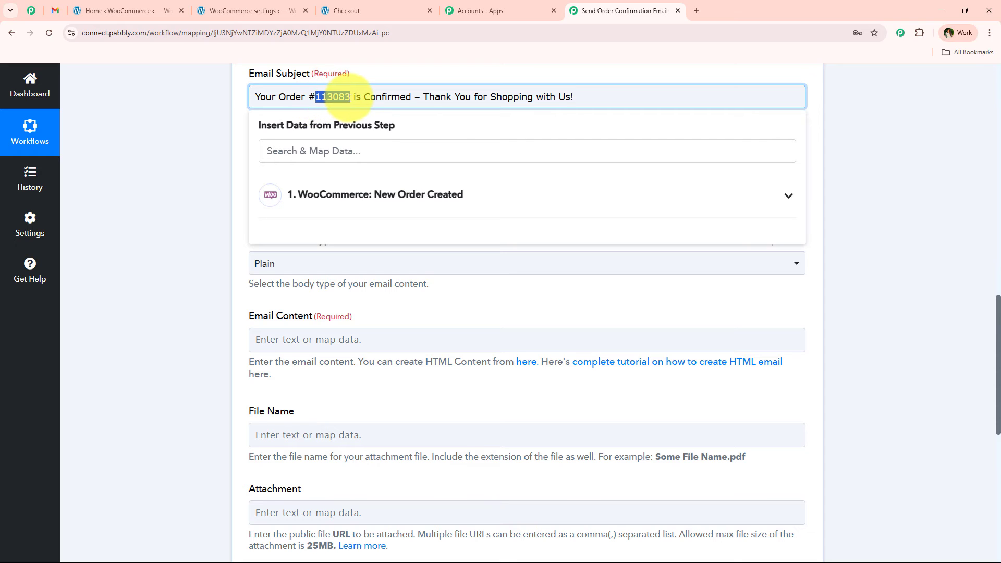
key("BackSpace")
left_click(359, 157)
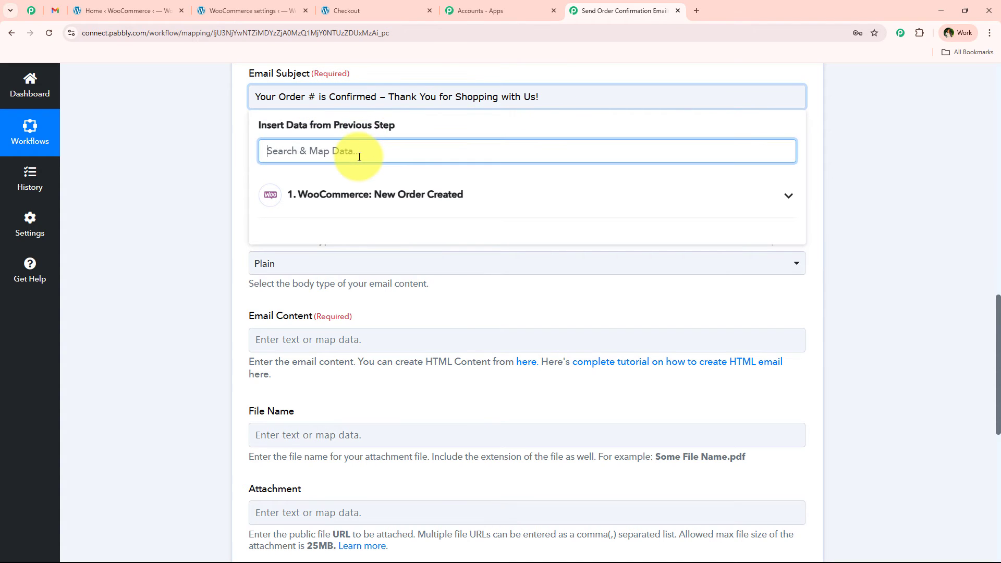
type("num")
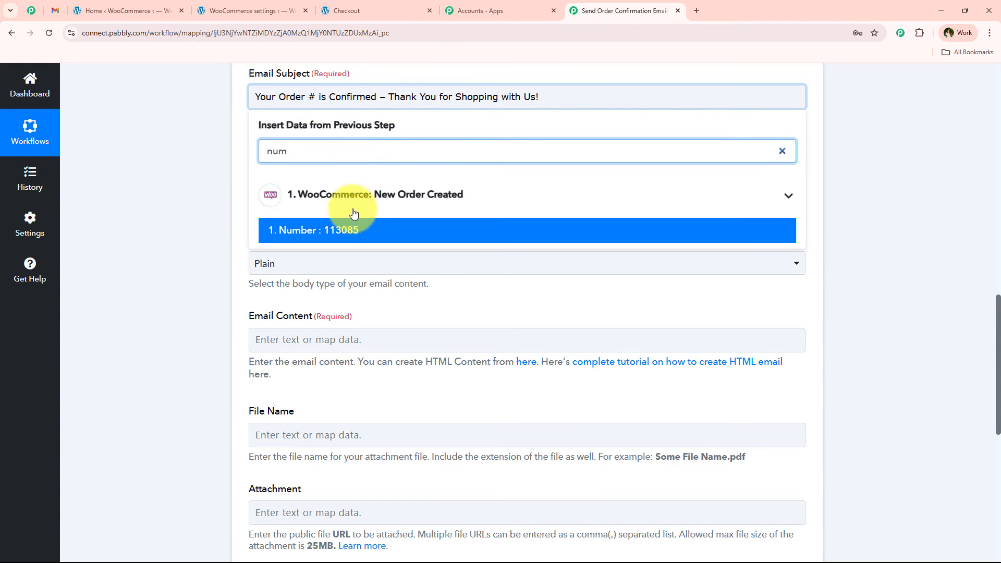
left_click(342, 231)
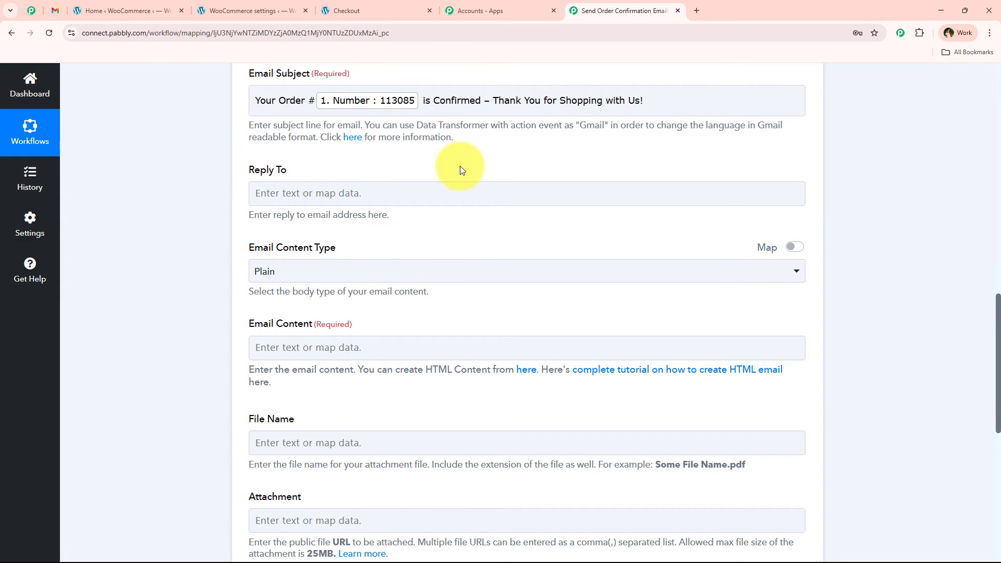
Set the Email Content Type to HTML.
scroll(248, 258, "down", 1)
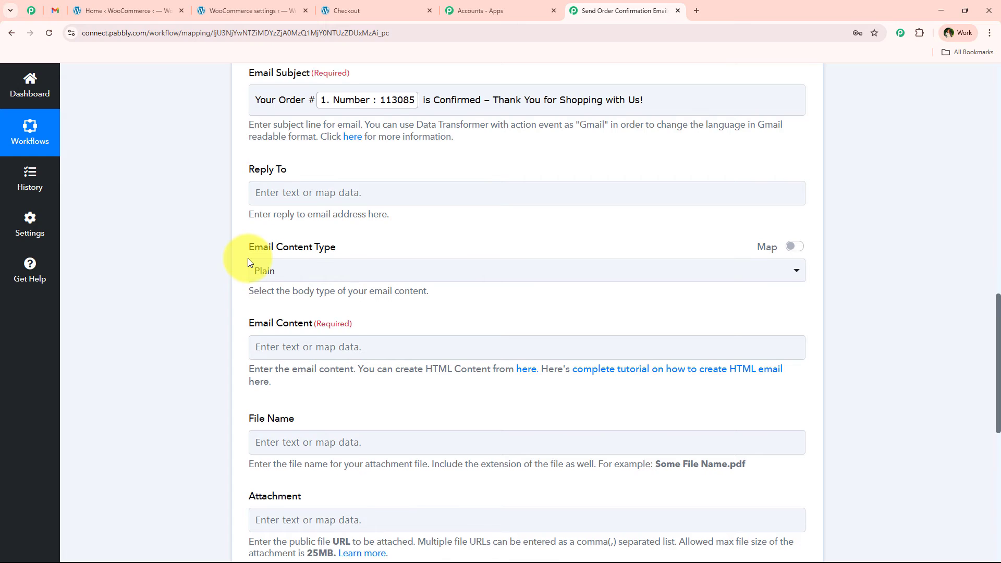
left_click_drag(232, 208, 211, 208)
scroll(219, 219, "down", 1)
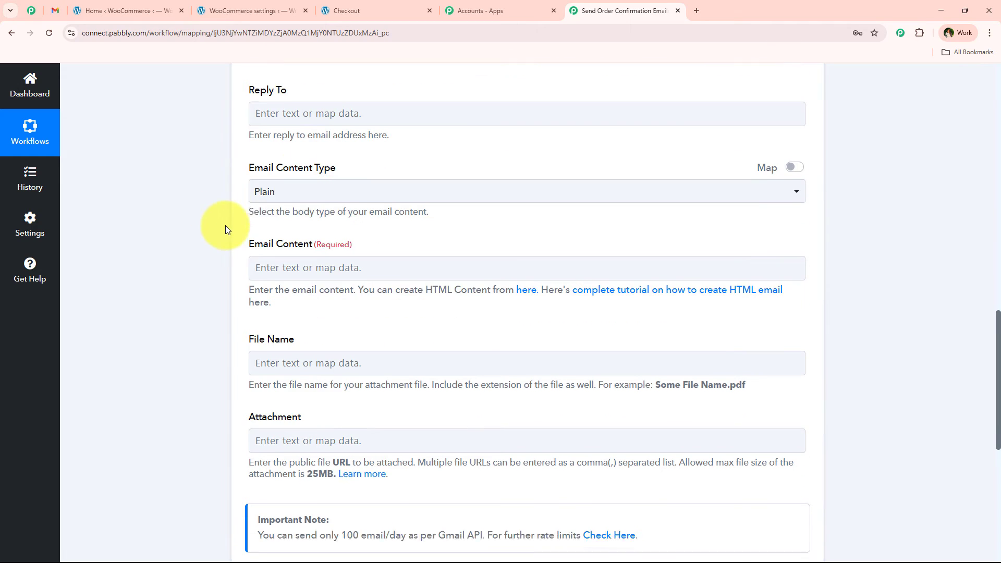
left_click(283, 171)
left_click(418, 255)
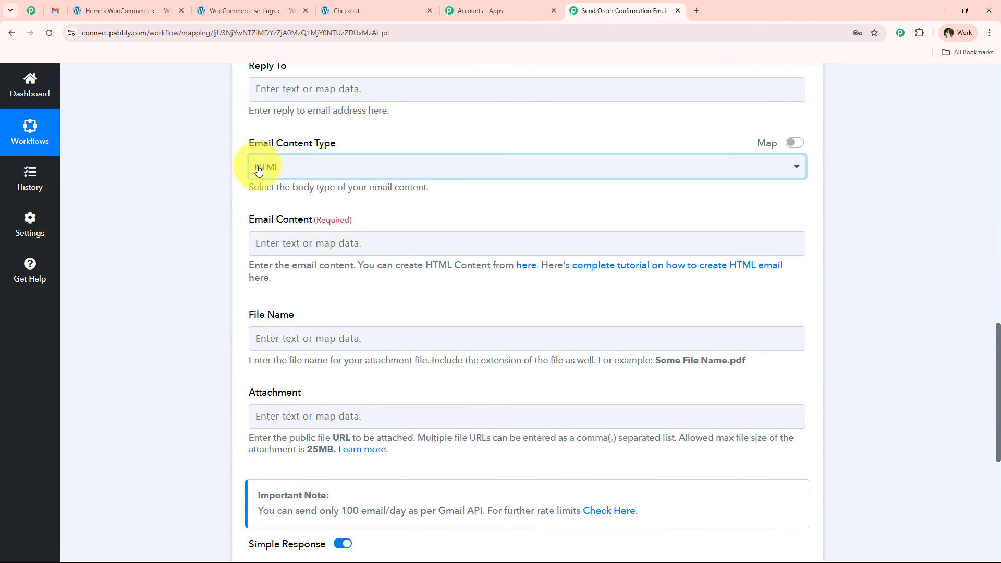
Examine the greeting, order summary and shipping details layout of the sample email in Gmail, and the Email Content Type options in Pabbly Connect.
scroll(208, 182, "down", 1)
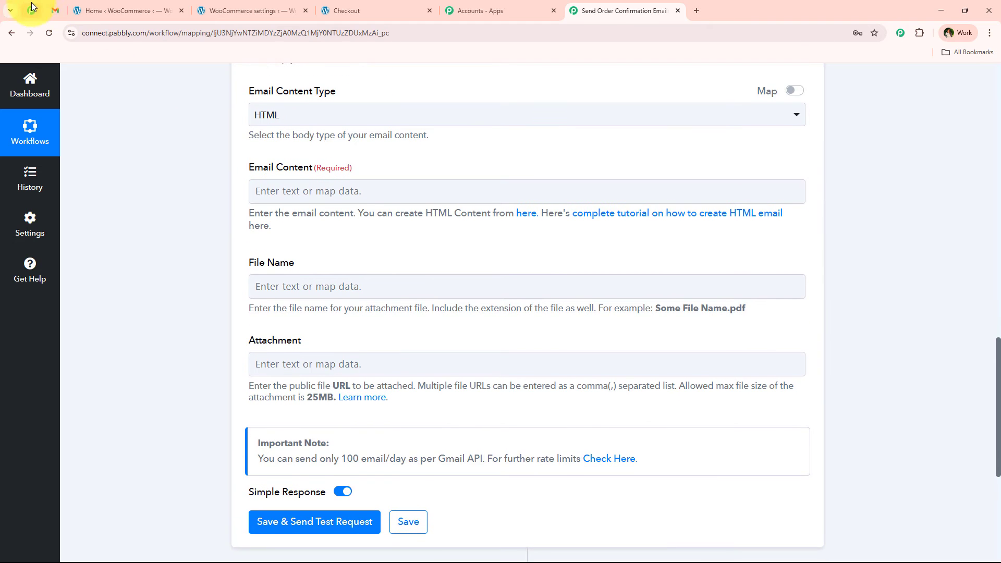
left_click(55, 11)
scroll(319, 292, "down", 1)
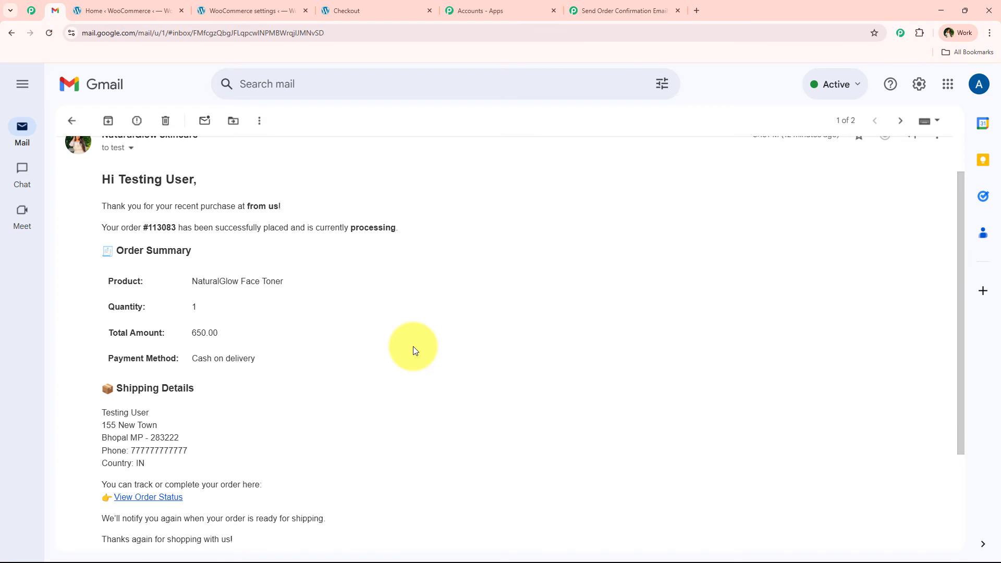
scroll(413, 347, "up", 1)
scroll(205, 365, "down", 2)
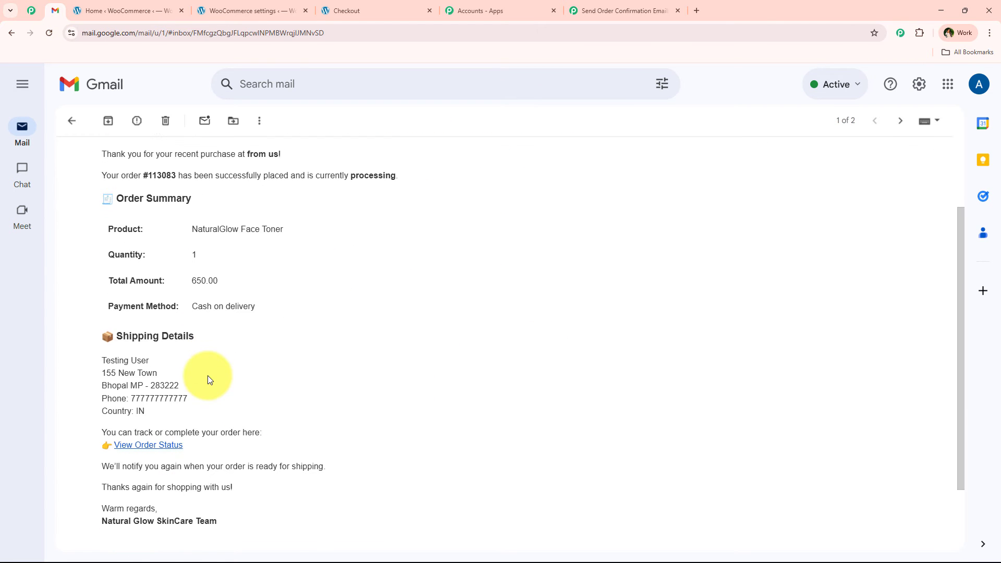
left_click(579, 11)
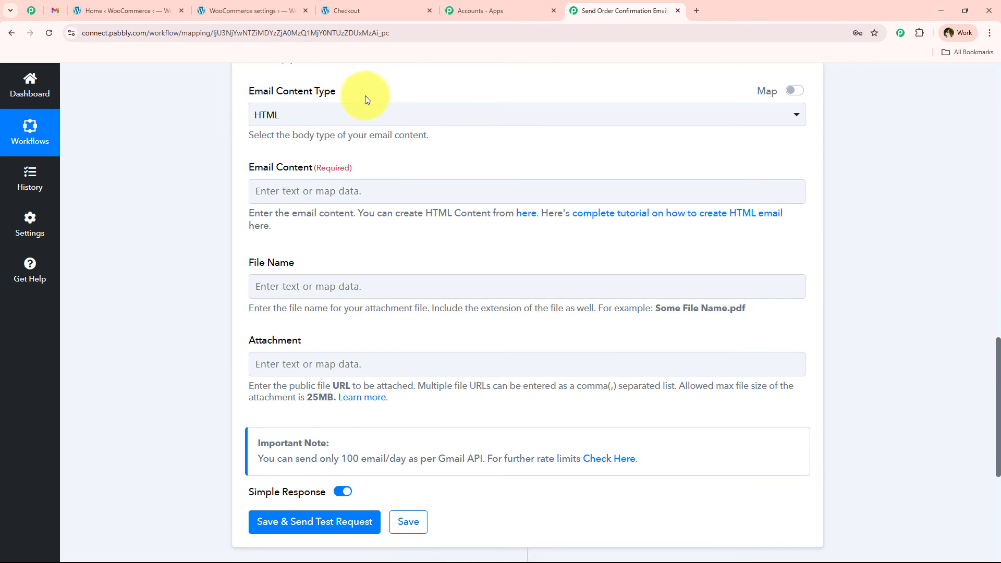
left_click(321, 124)
left_click(208, 204)
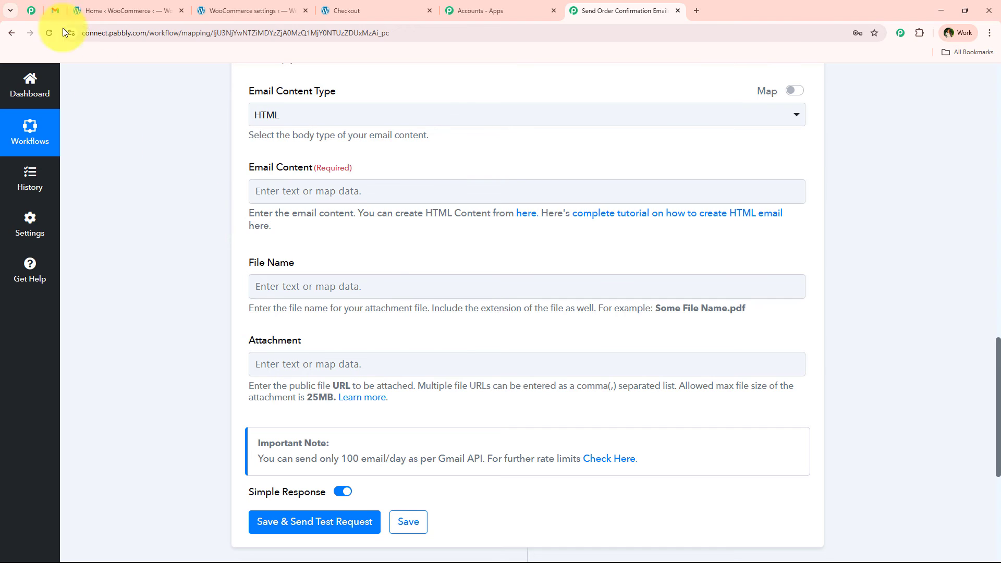
left_click(48, 10)
scroll(222, 319, "down", 2)
scroll(167, 358, "up", 3)
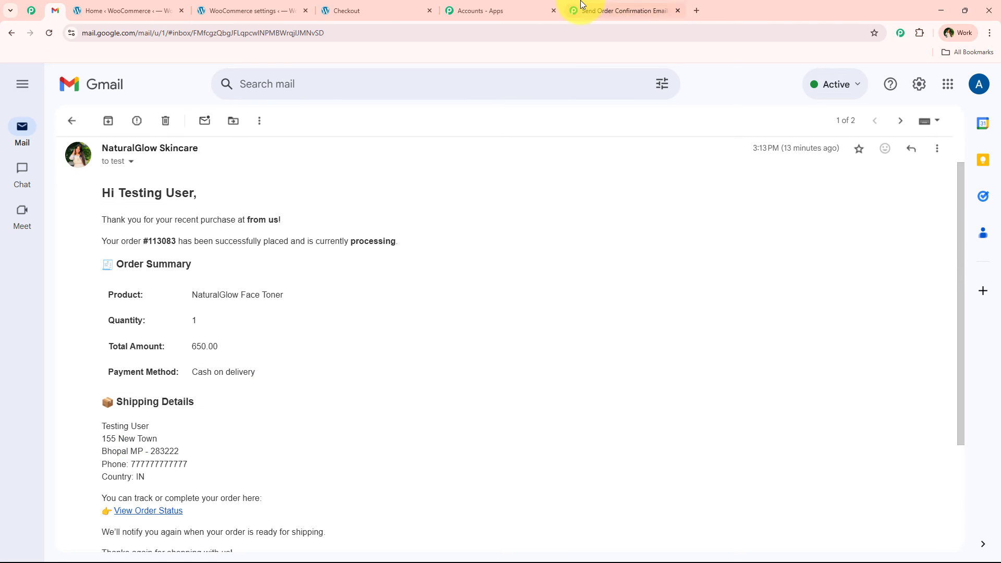
left_click(599, 10)
left_click(287, 121)
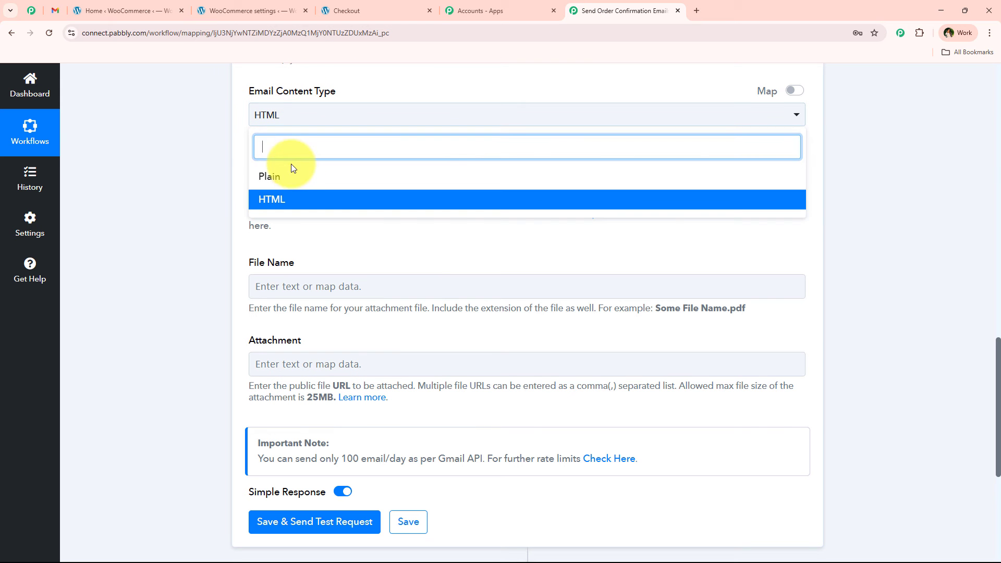
Keep HTML as the content type and paste the prepared HTML confirmation template into the Email Content field.
left_click(187, 140)
left_click(360, 202)
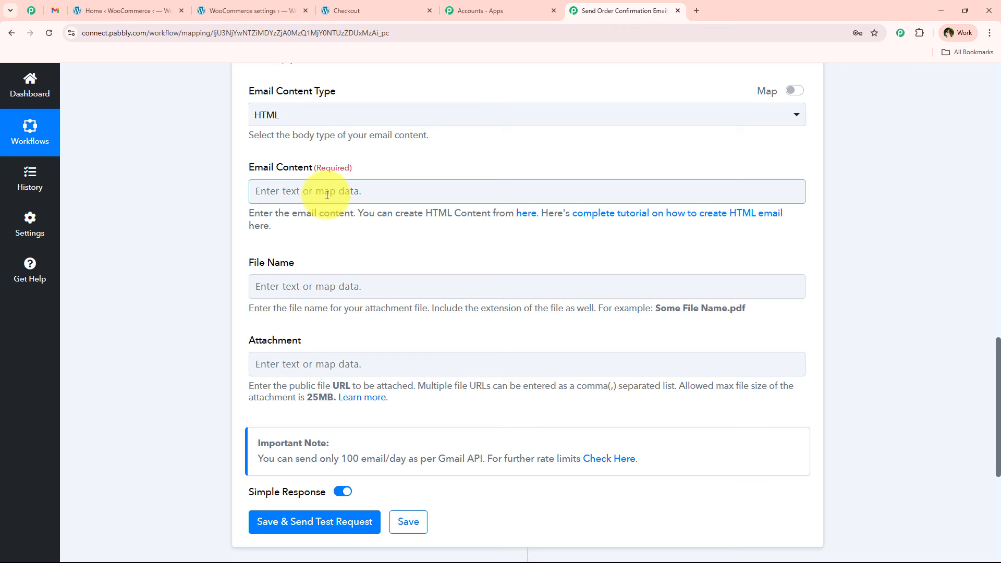
left_click(279, 187)
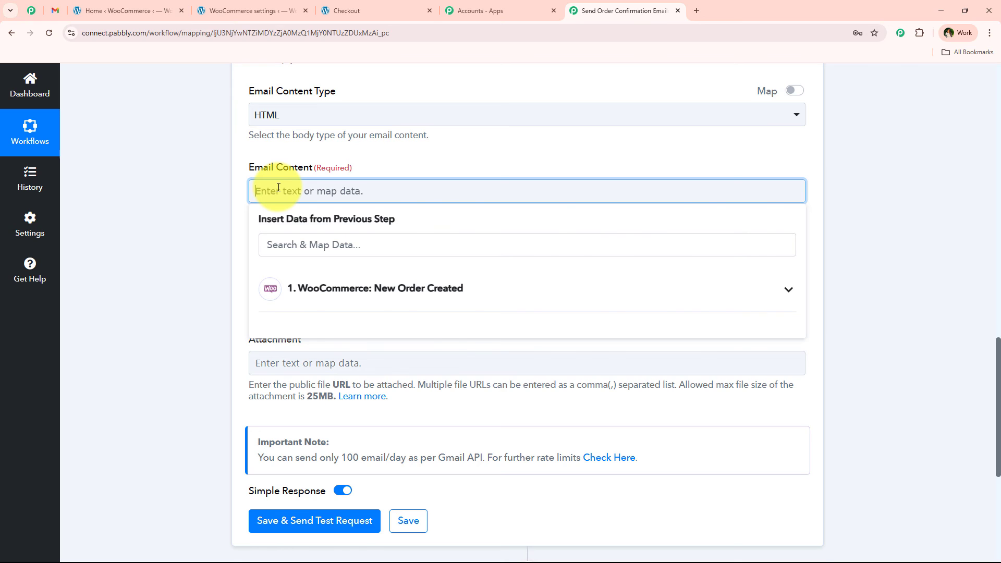
key("ctrl+v")
left_click(211, 242)
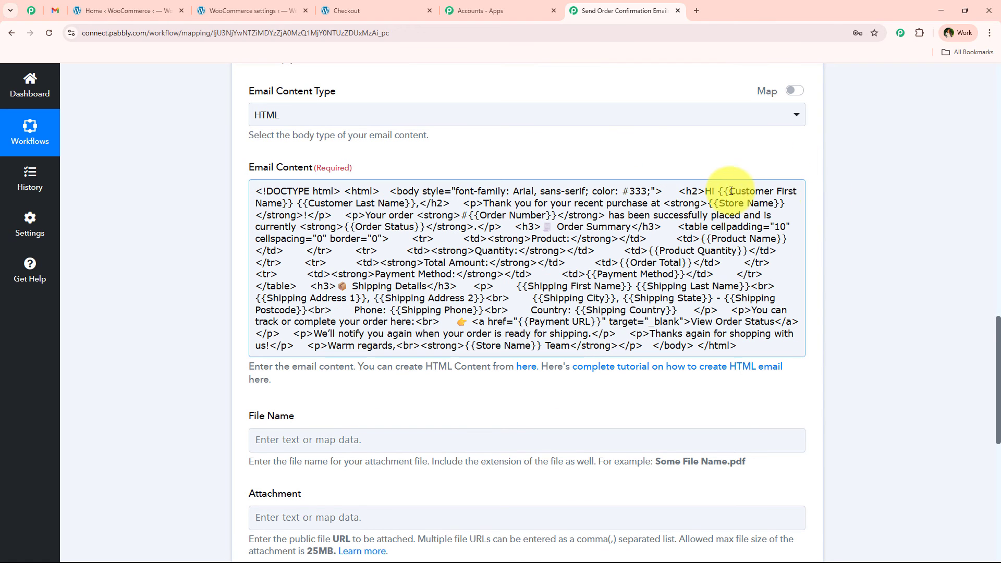
Replace the customer name placeholders in the greeting with the mapped Shipping First Name and Shipping Last Name fields.
left_click_drag(719, 191, 417, 203)
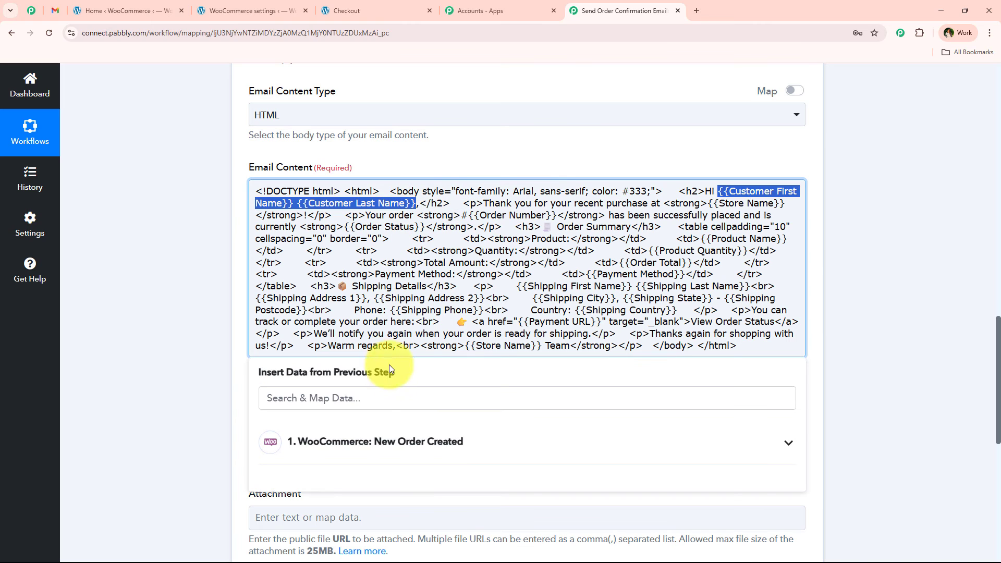
left_click(380, 397)
type("na")
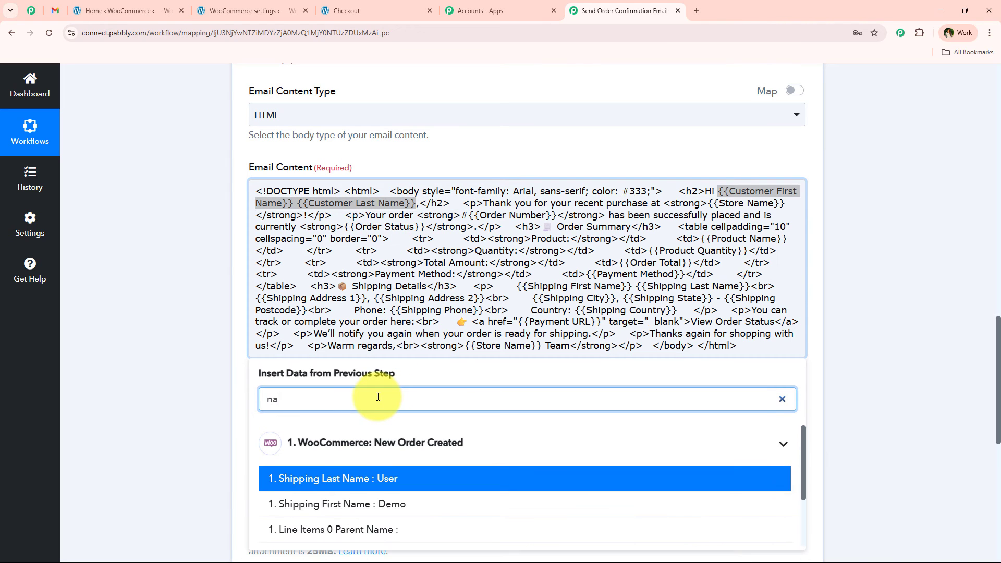
left_click(402, 504)
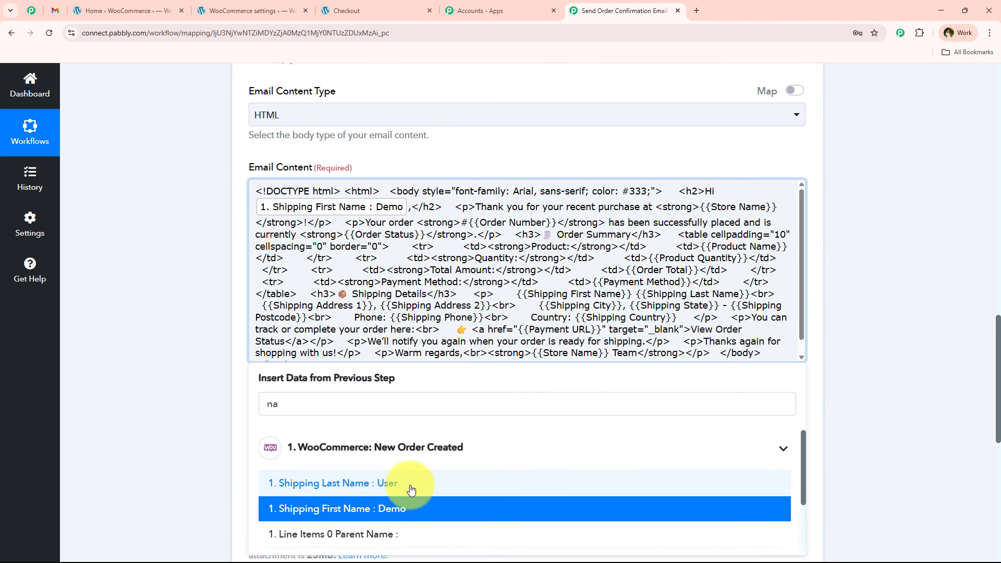
left_click(415, 486)
left_click(196, 269)
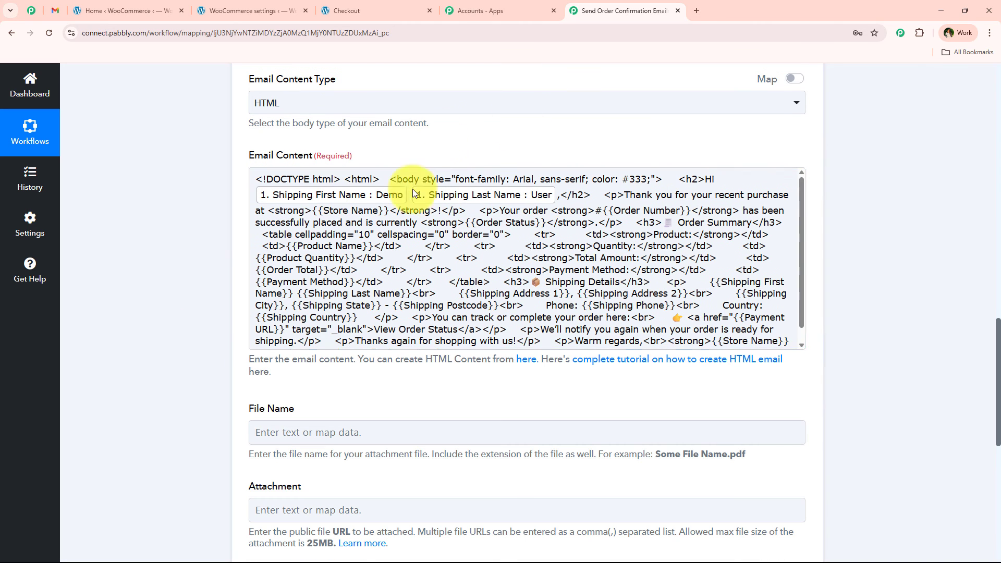
Replace the first store name placeholder with "form us" and the order number placeholder with the mapped Number field.
left_click_drag(313, 212, 384, 212)
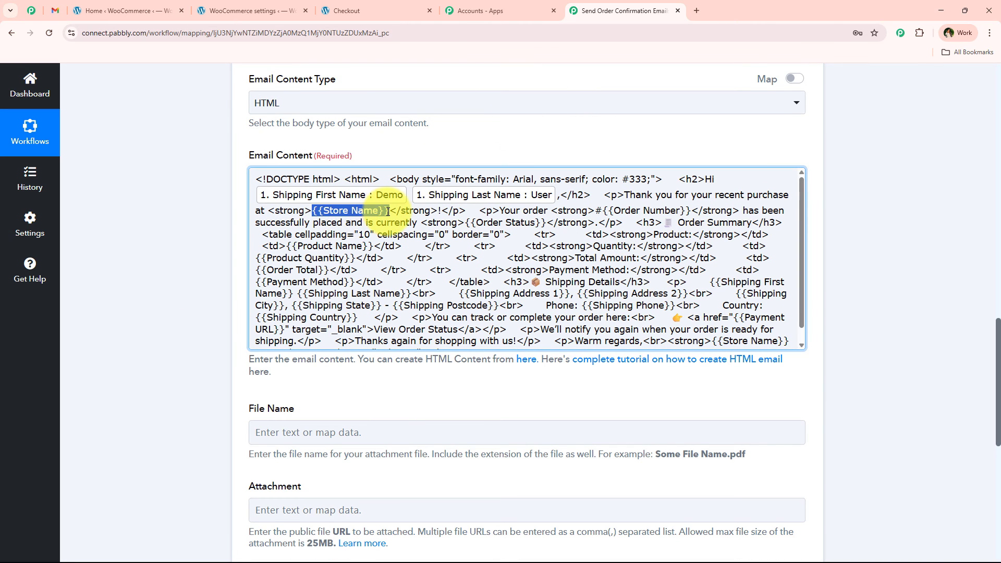
type("form us")
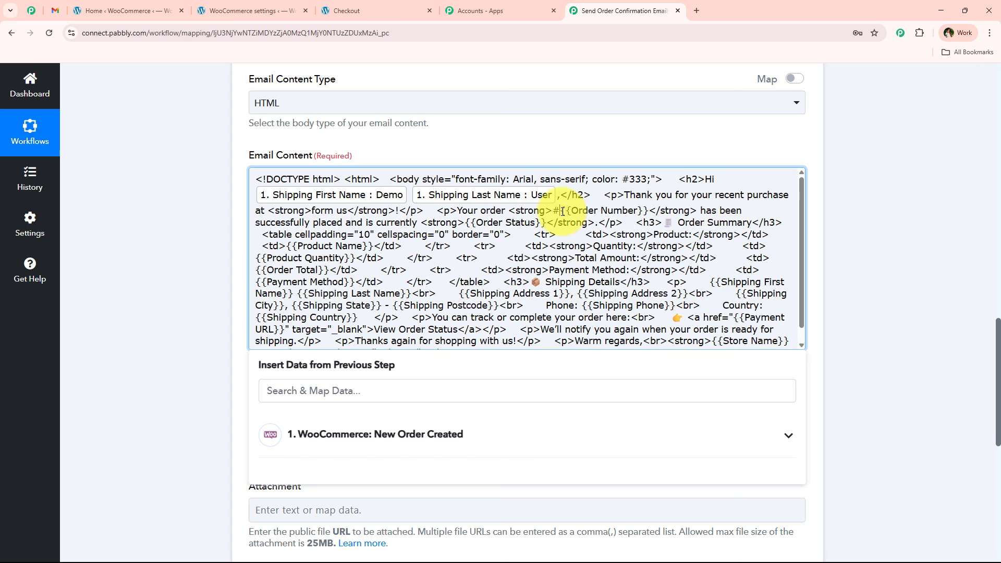
left_click_drag(563, 211, 642, 210)
type("num")
key("Return")
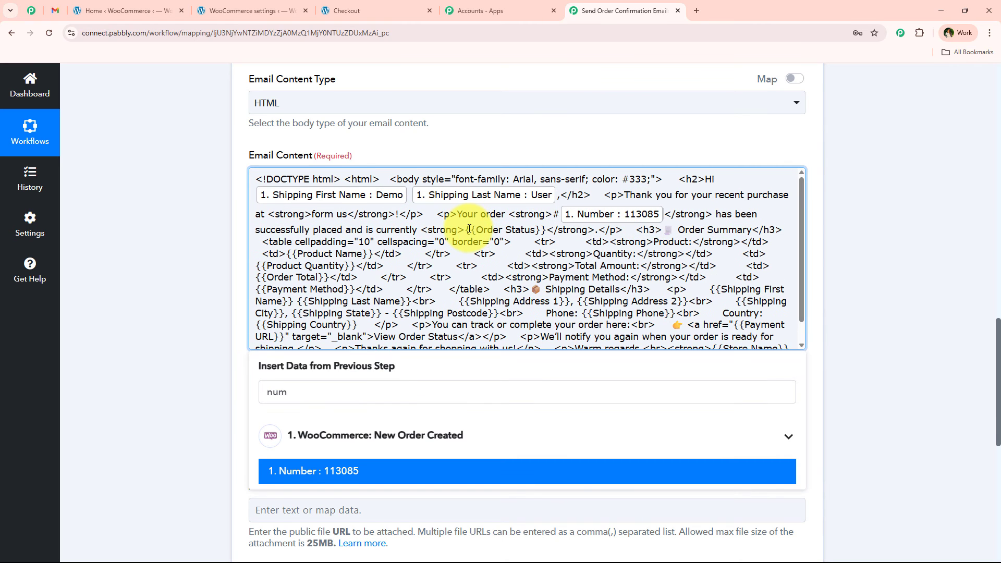
Replace the order status placeholder in the email content with the mapped Status field.
left_click_drag(465, 230, 547, 229)
double_click(318, 392)
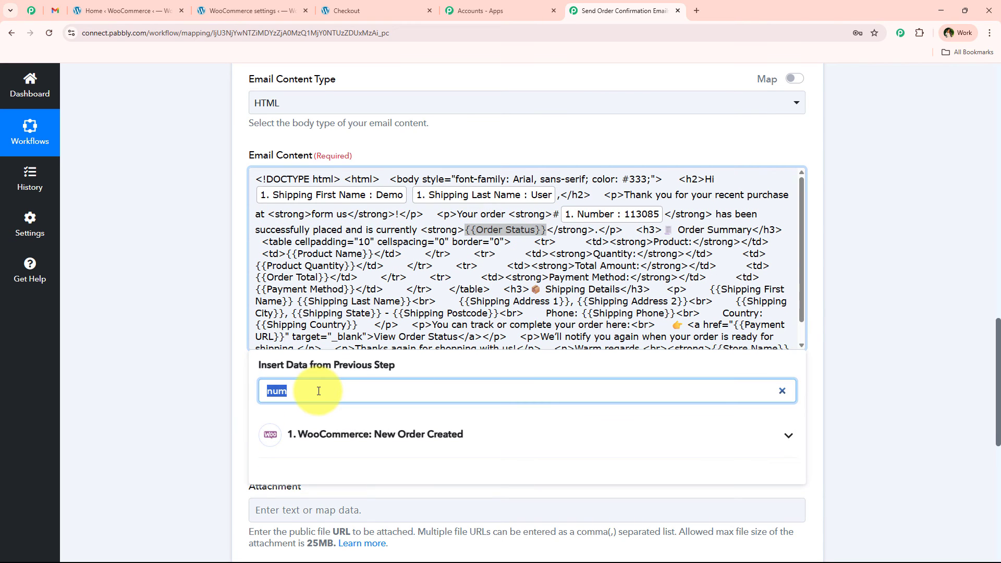
type("st")
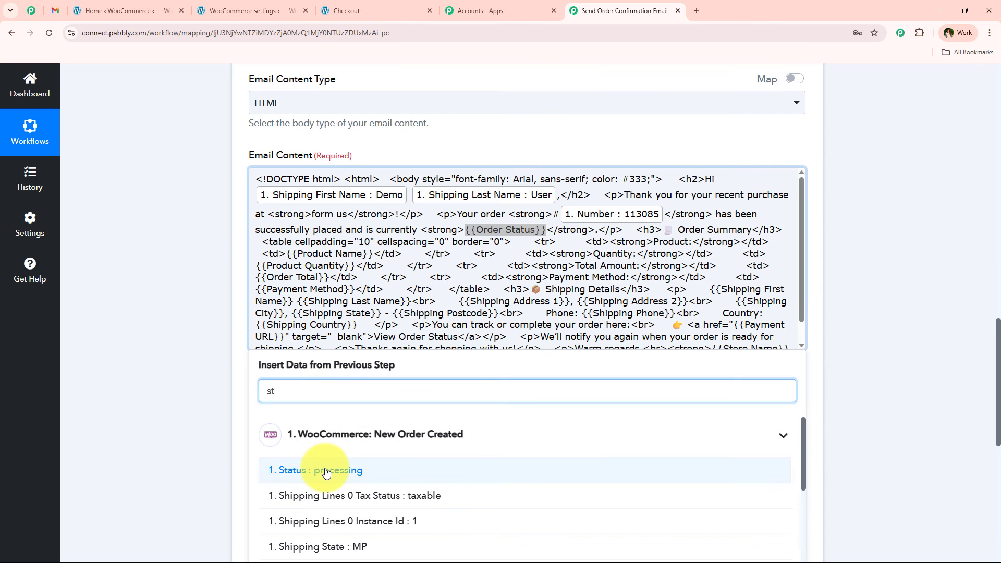
left_click(324, 409)
Review the mapped email content and the optional File Name and Attachment fields, and compare the layout with the sample email in Gmail.
scroll(405, 259, "down", 3)
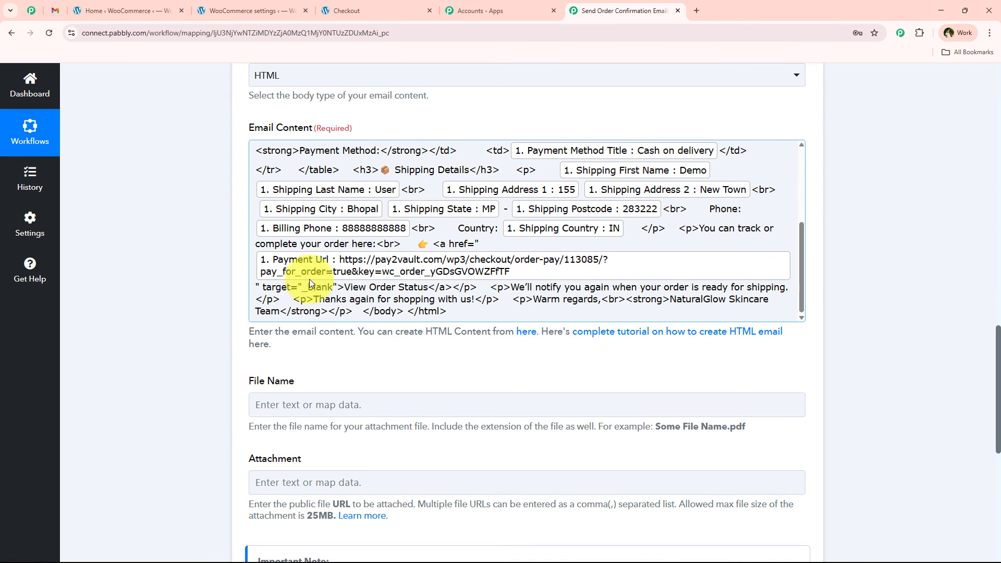
scroll(311, 272, "up", 10)
scroll(129, 320, "down", 1)
scroll(130, 316, "down", 3)
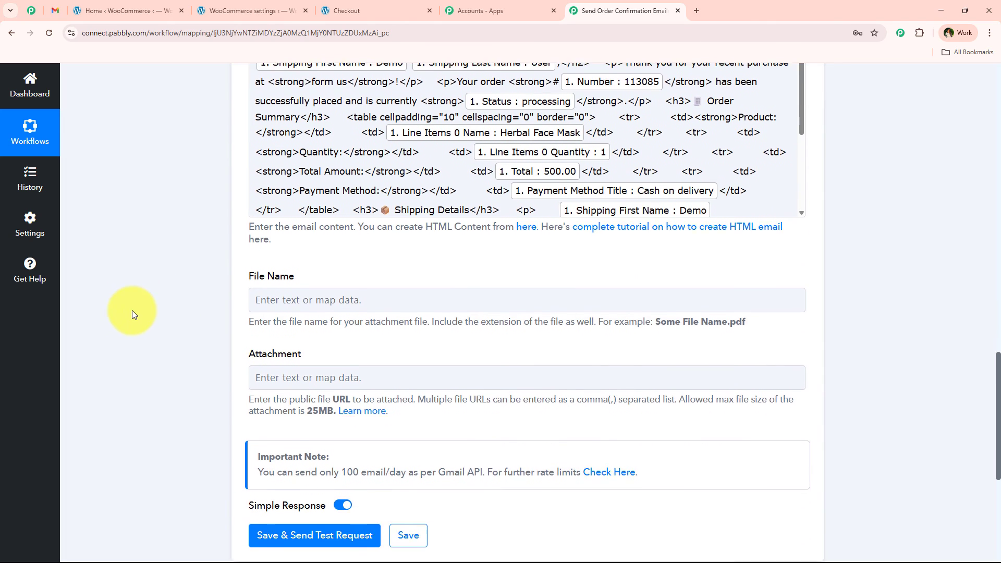
left_click_drag(247, 172, 349, 248)
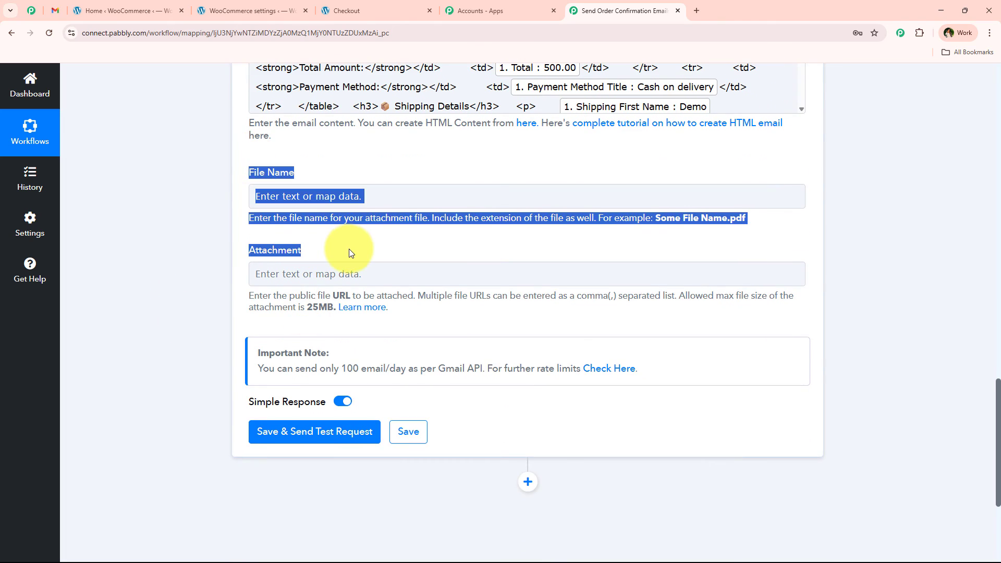
left_click(349, 249)
left_click_drag(297, 172, 143, 235)
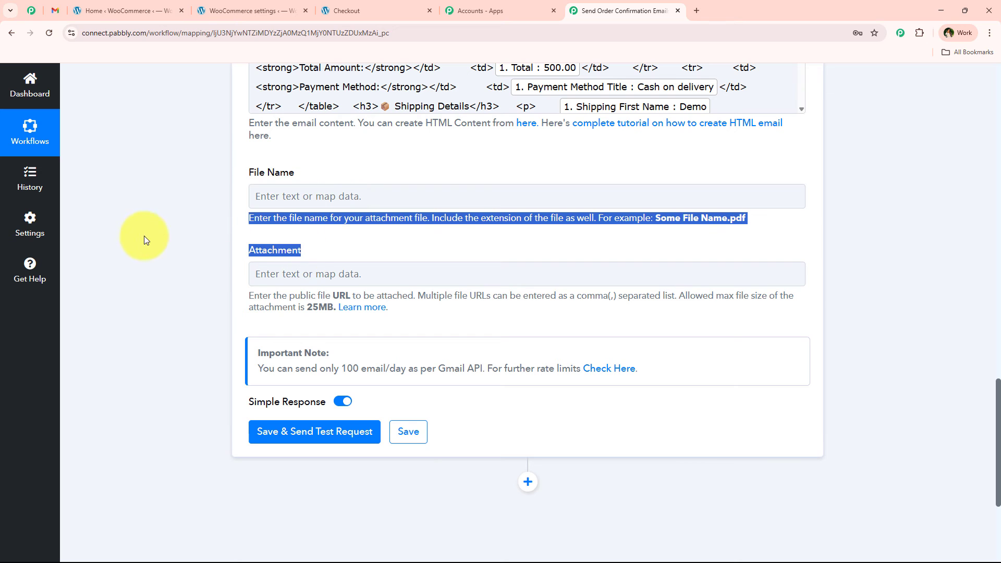
left_click(55, 11)
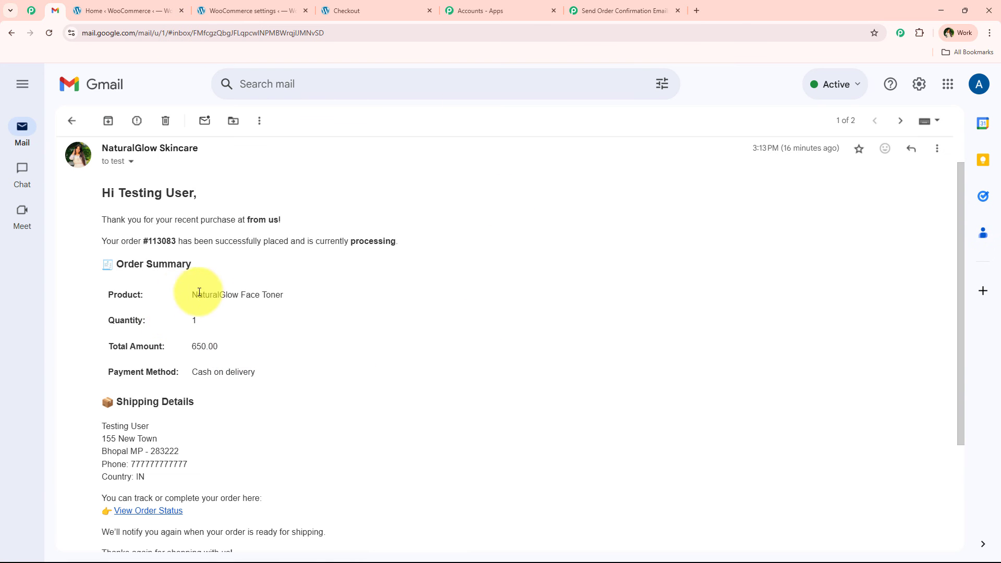
scroll(202, 291, "down", 3)
scroll(293, 335, "up", 4)
left_click(685, 4)
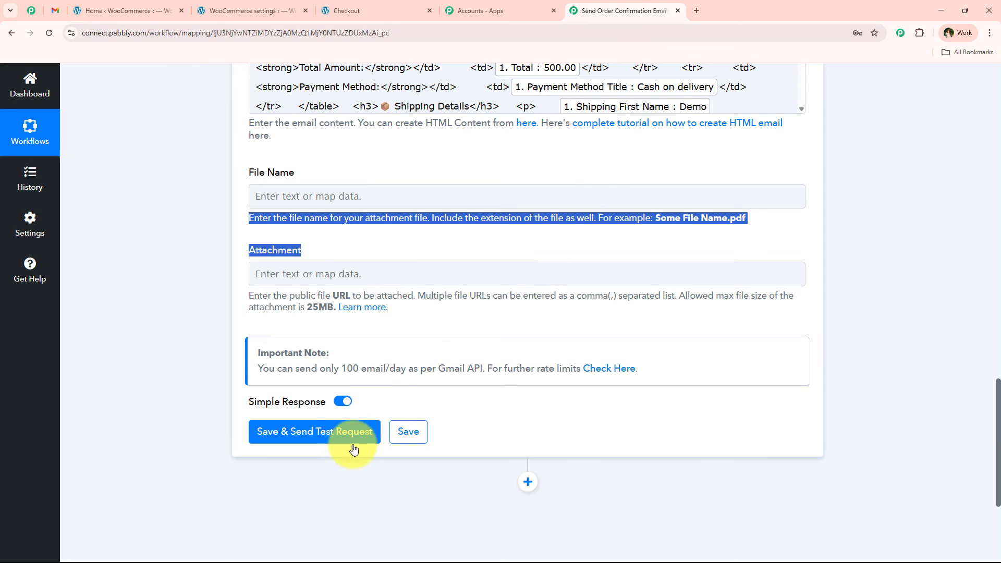
Save the Gmail Send Email action, send a test request, and collapse the action step after checking the response.
left_click(261, 432)
scroll(174, 327, "down", 2)
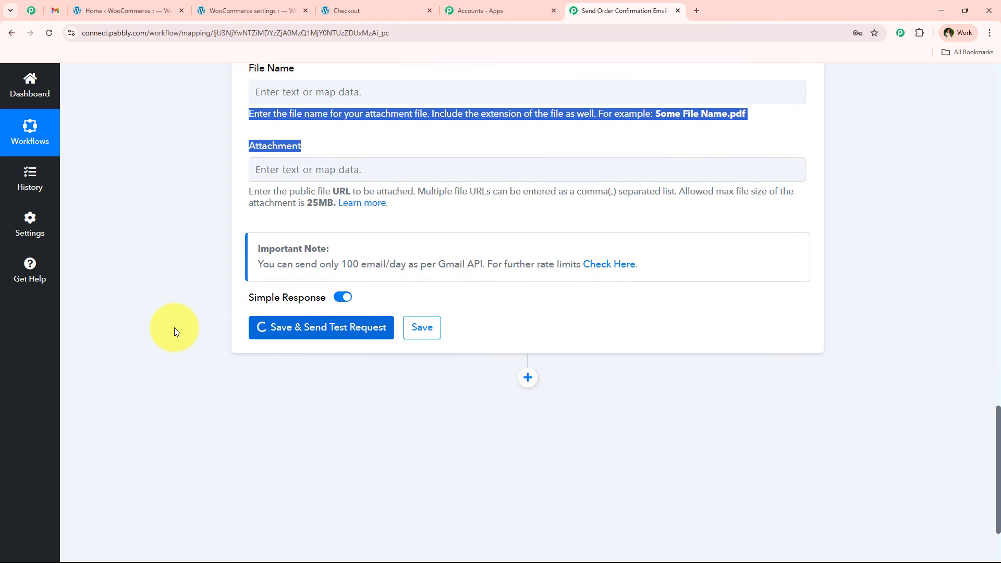
scroll(118, 400, "down", 2)
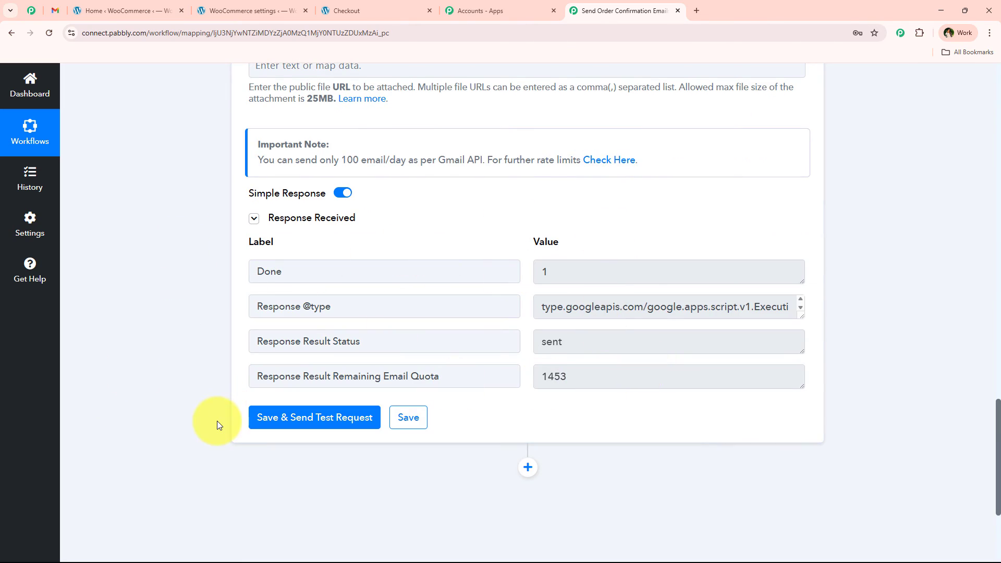
scroll(205, 208, "up", 15)
left_click(453, 345)
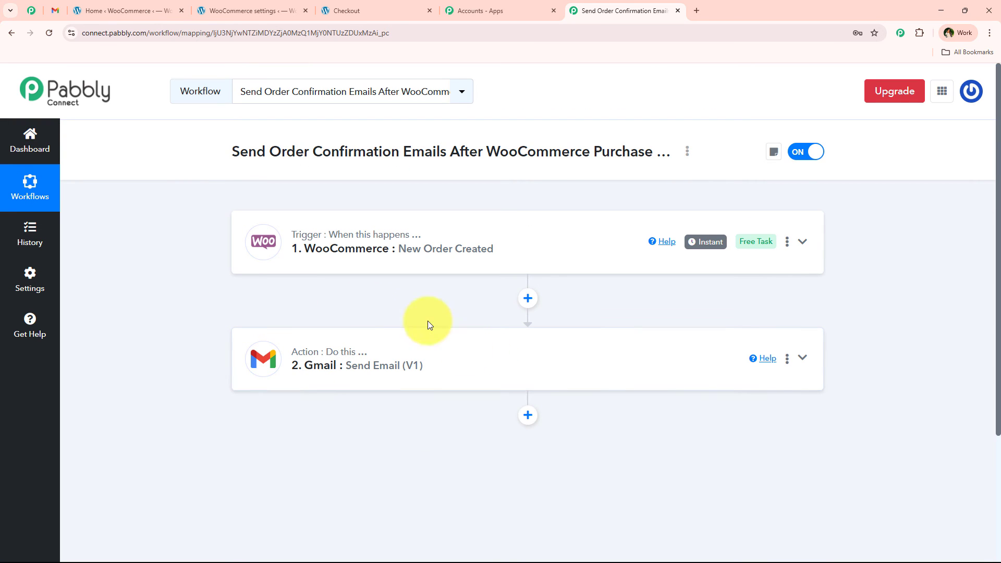
Switch to Gmail, refresh the inbox and open the newest order confirmation email.
left_click(55, 10)
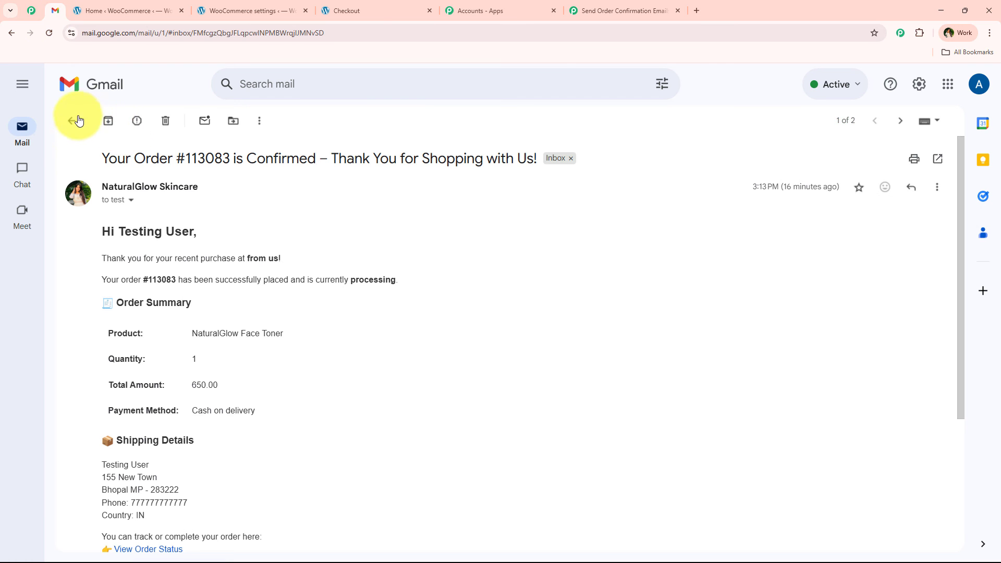
left_click(73, 120)
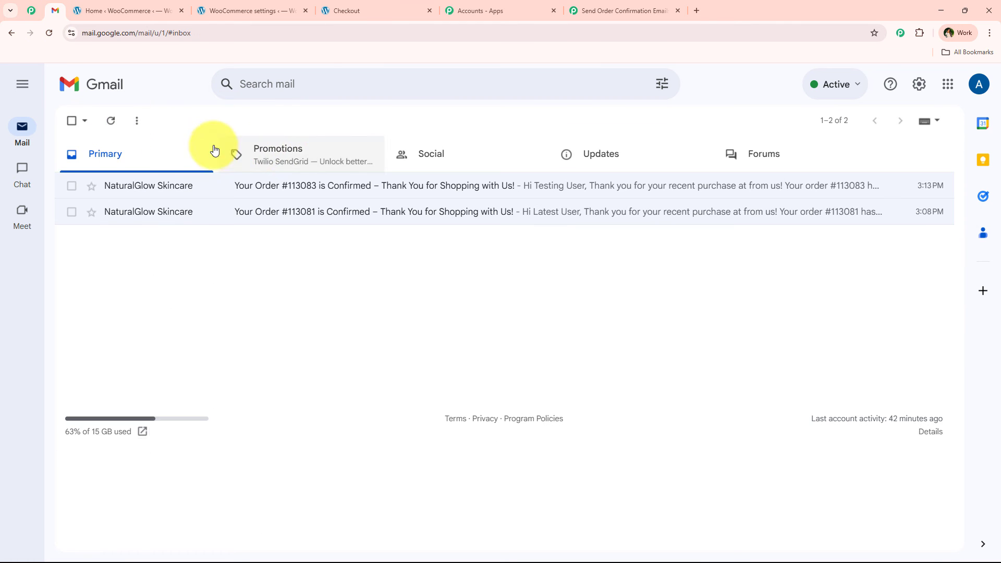
left_click(112, 124)
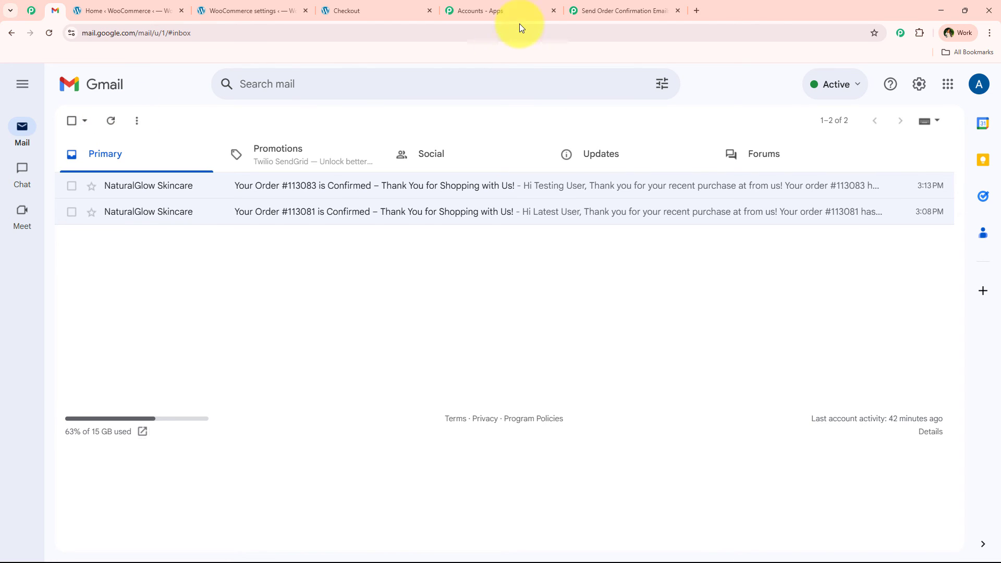
left_click(607, 9)
left_click(54, 10)
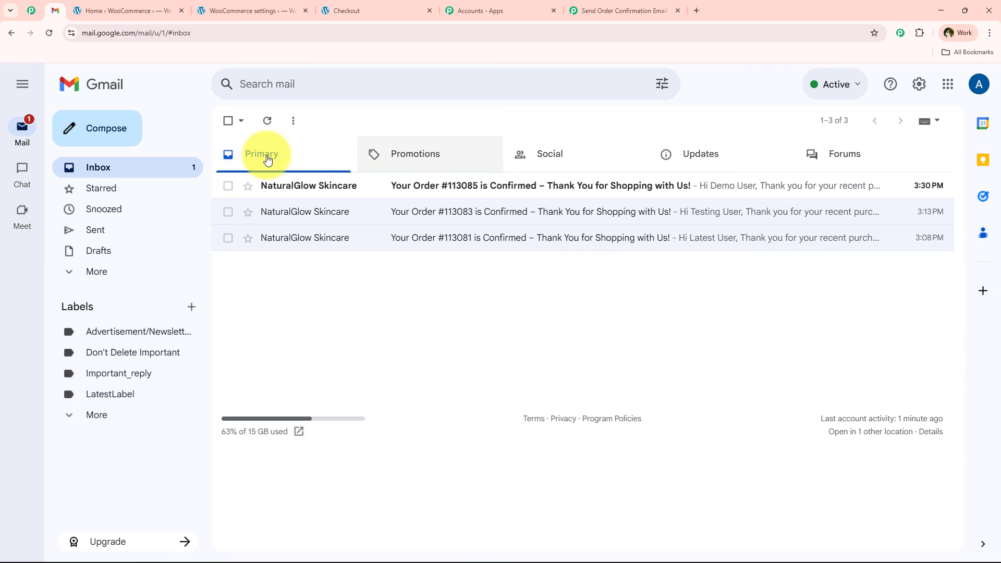
left_click(729, 193)
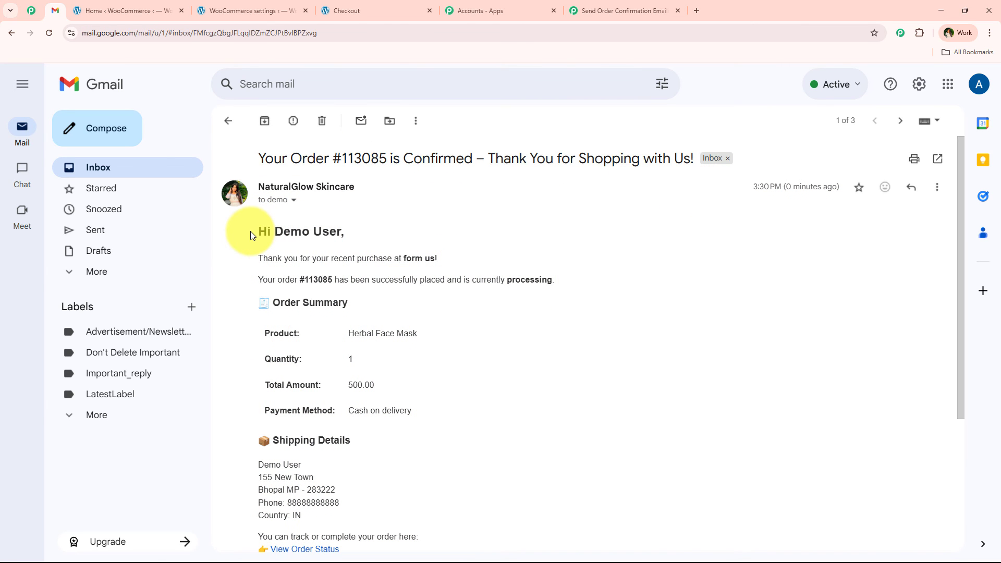
Check the greeting, order number, order summary and shipping details in the received email, and return to the Pabbly Connect workflow.
left_click_drag(251, 235, 386, 228)
left_click(386, 228)
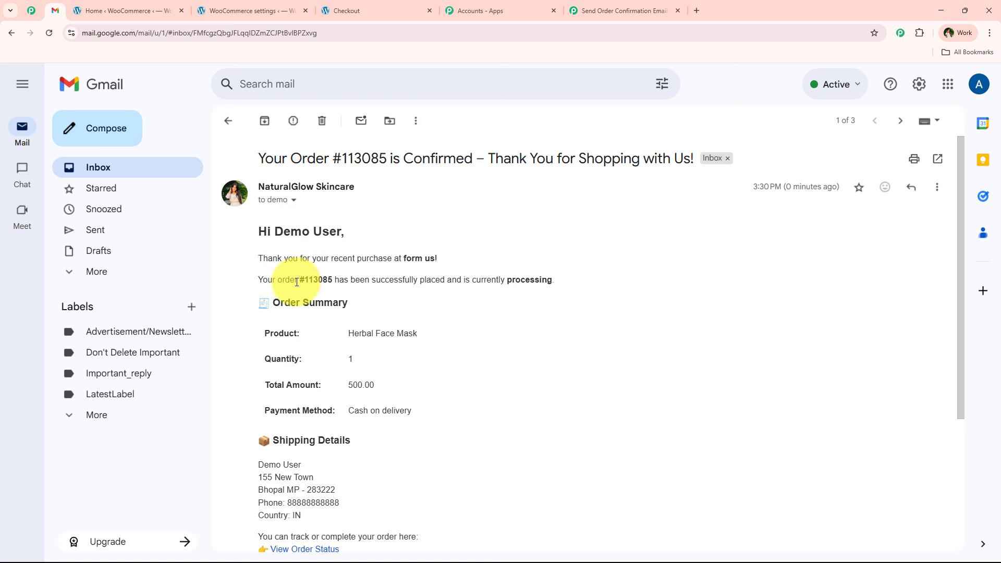
left_click_drag(298, 281, 358, 285)
left_click(358, 286)
scroll(411, 418, "down", 1)
scroll(411, 415, "down", 3)
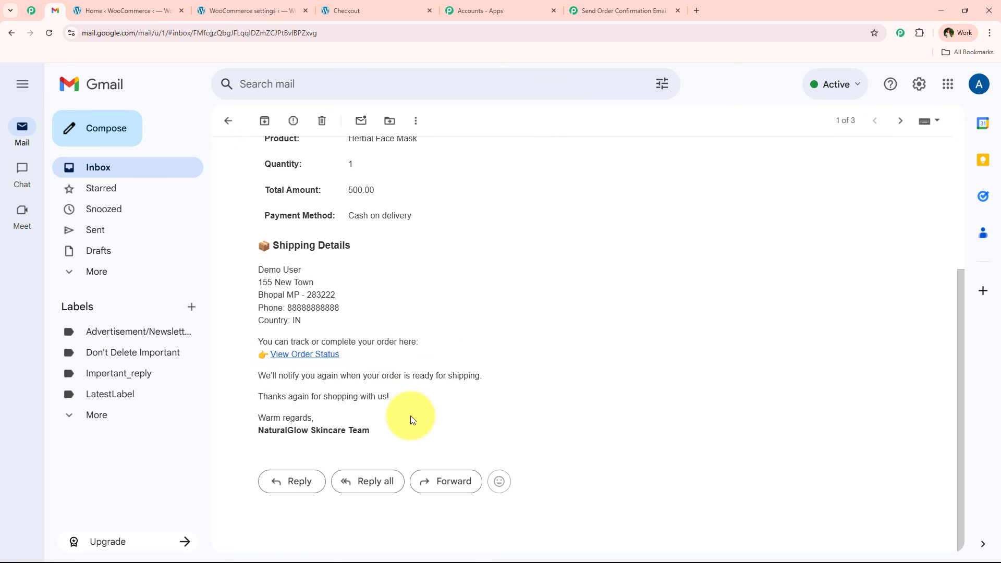
scroll(411, 417, "up", 4)
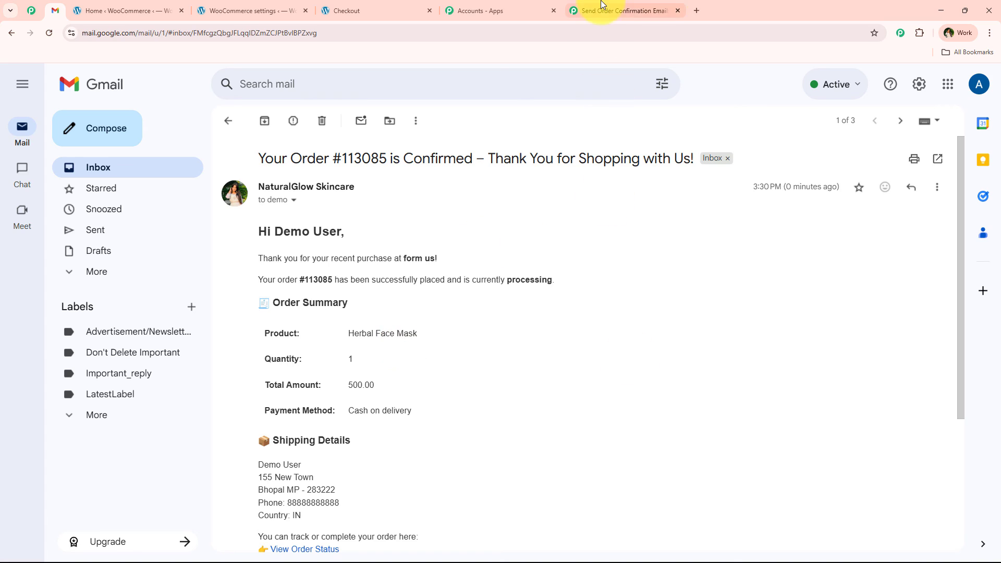
left_click(622, 10)
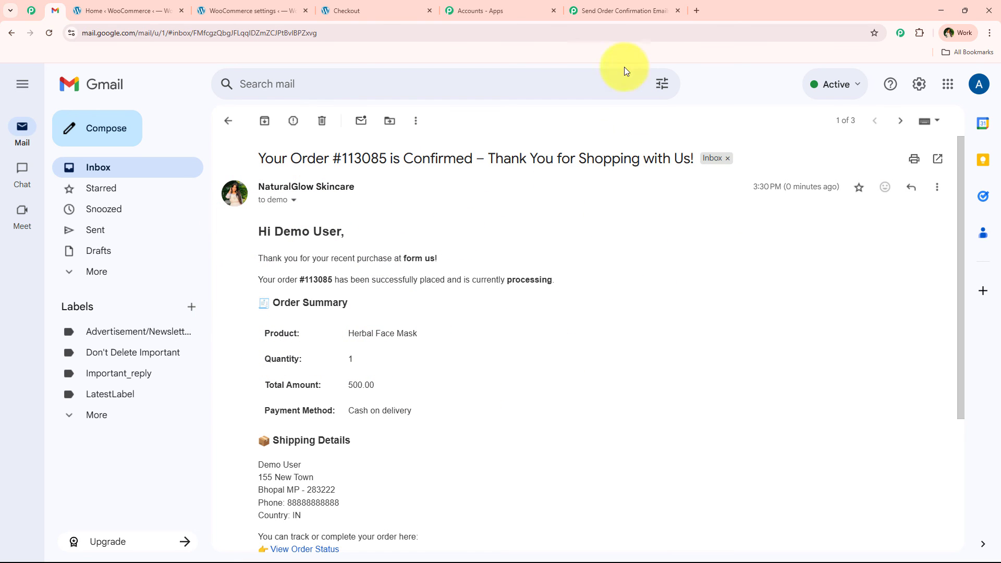
left_click(625, 11)
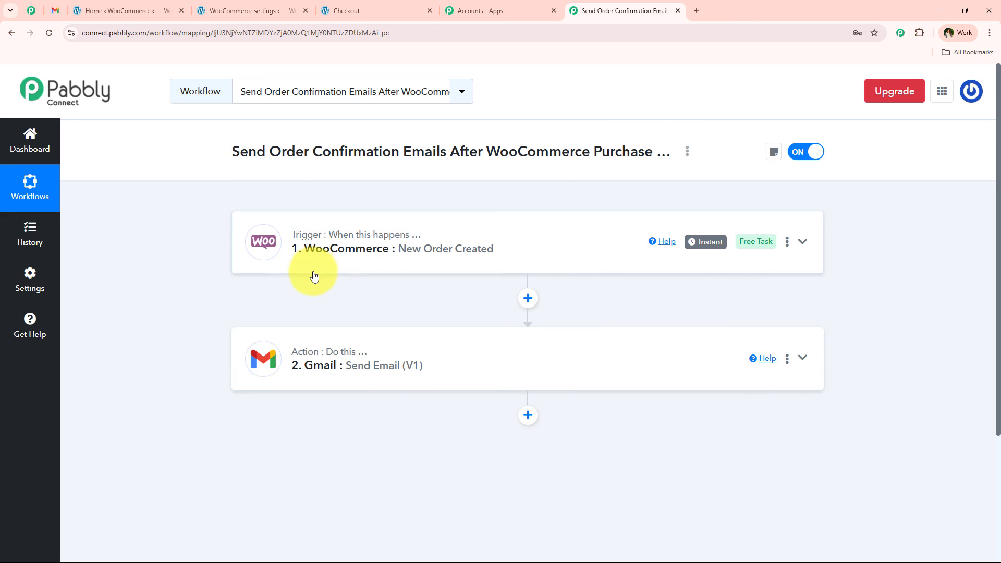